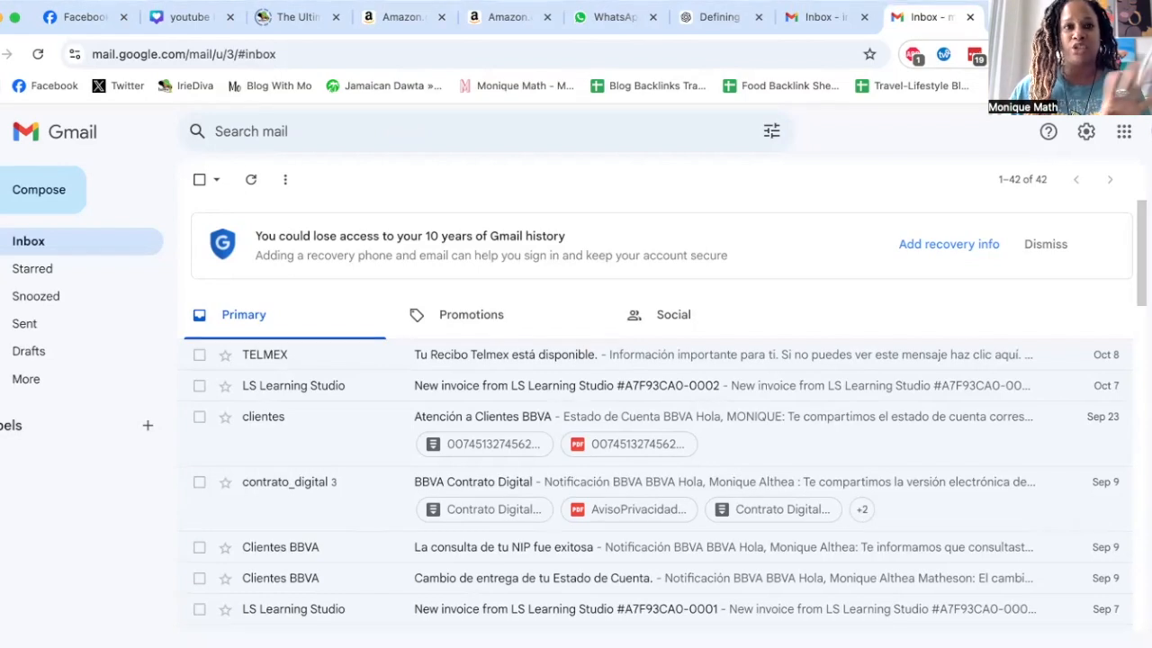
Step: Switch from Gmail to YouTube in the same Google account and open YouTube Studio to start creating a channel
{"action": "left_click", "coordinate": [1124, 131]}
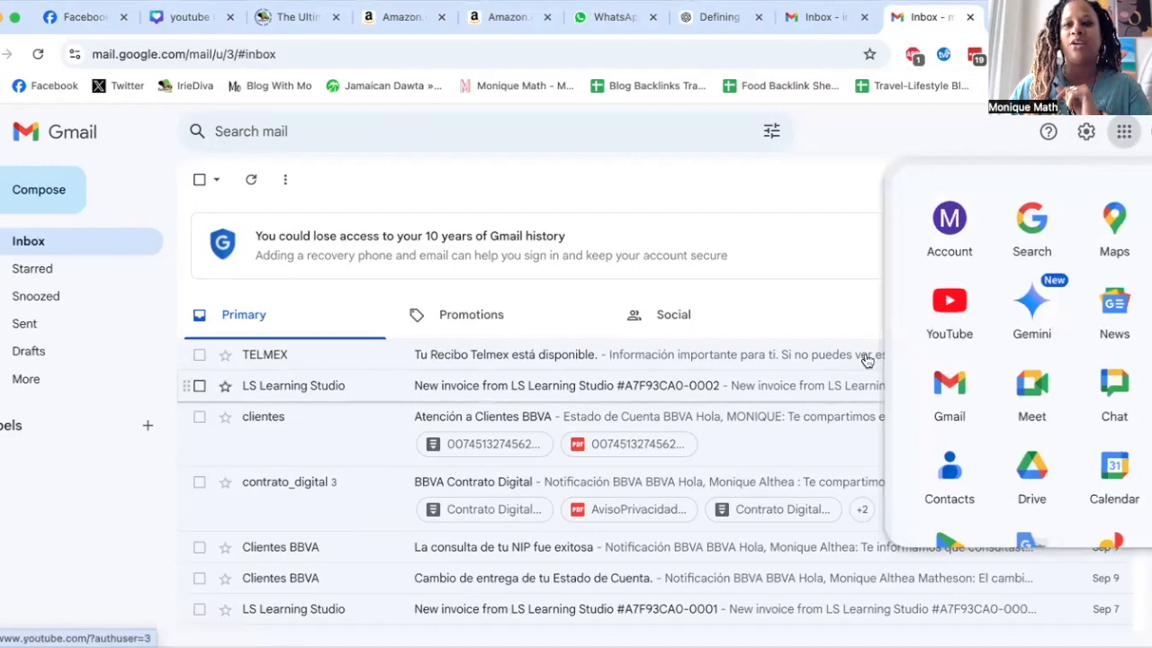
{"action": "left_click", "coordinate": [941, 305]}
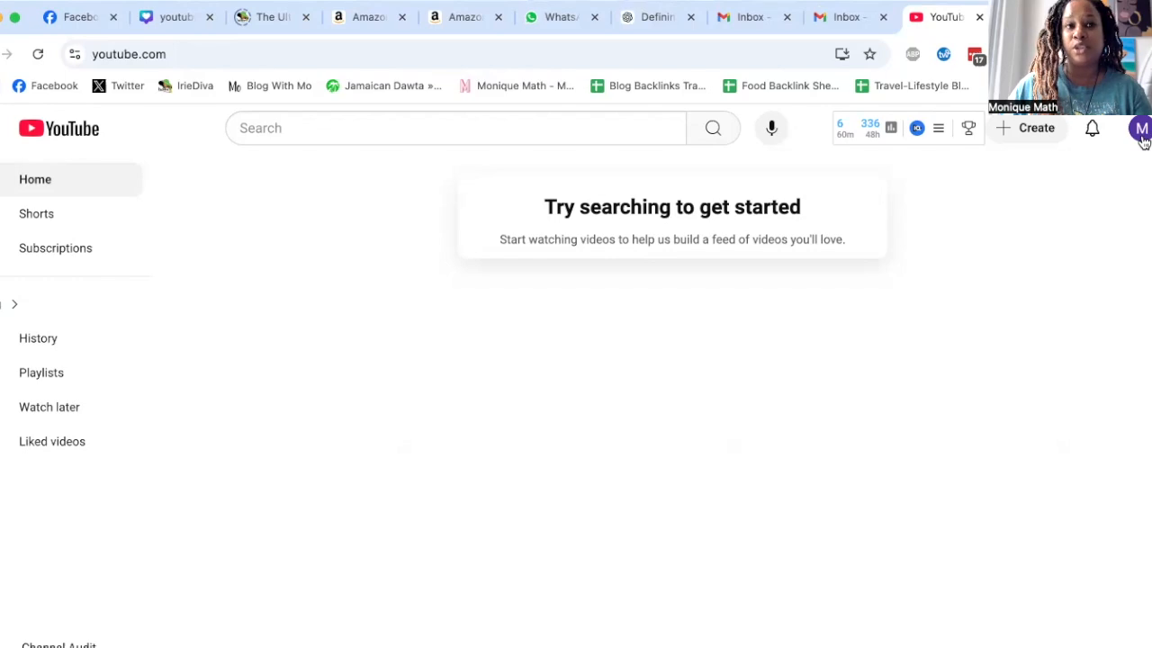
{"action": "left_click", "coordinate": [1143, 137]}
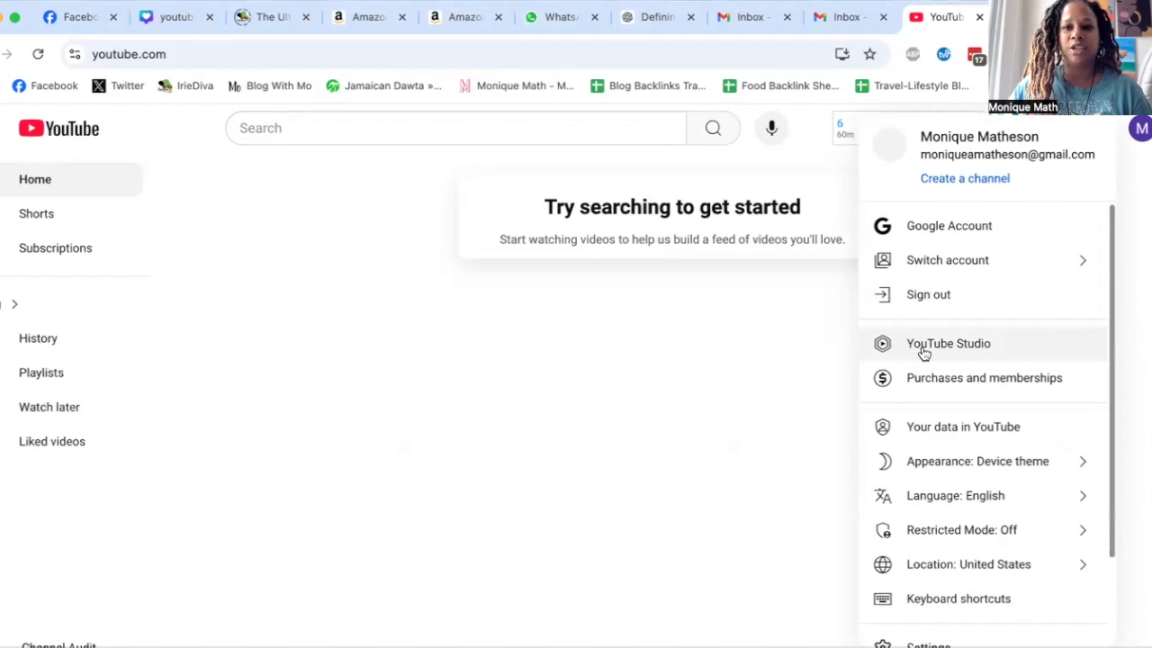
{"action": "left_click", "coordinate": [924, 354]}
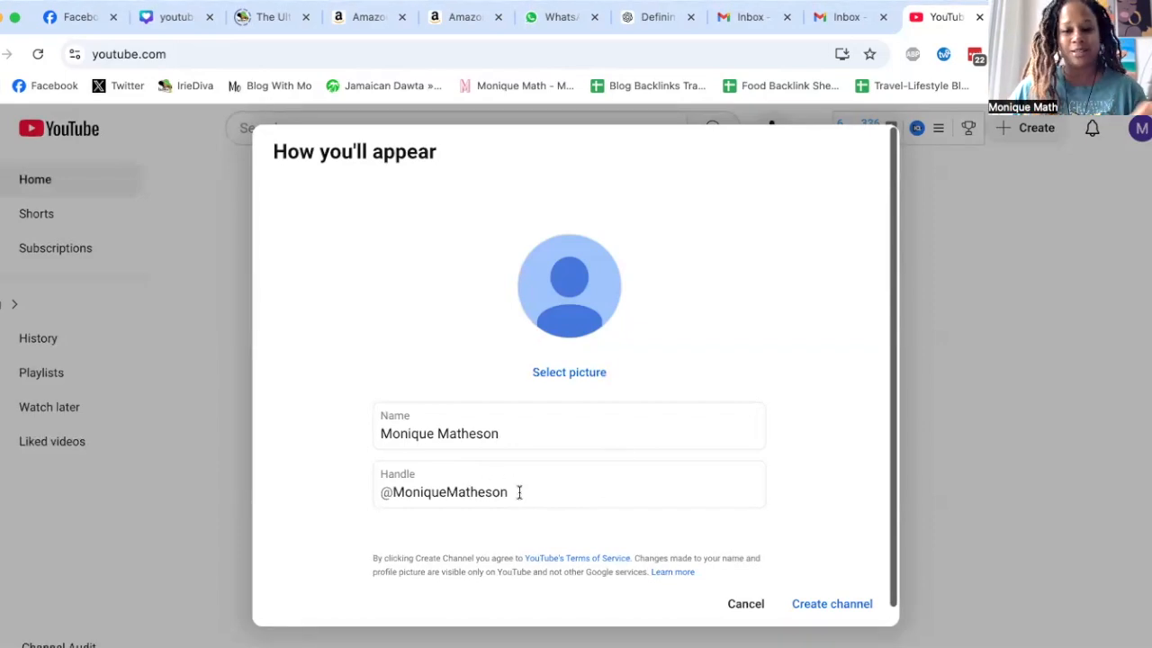
Step: Shorten the channel name's ending and change the handle to a shortened version of the name ending in "-test"
{"action": "left_click", "coordinate": [550, 432]}
{"action": "key", "text": "BackSpace"}
{"action": "key", "text": "BackSpace"}
{"action": "key", "text": "BackSpace"}
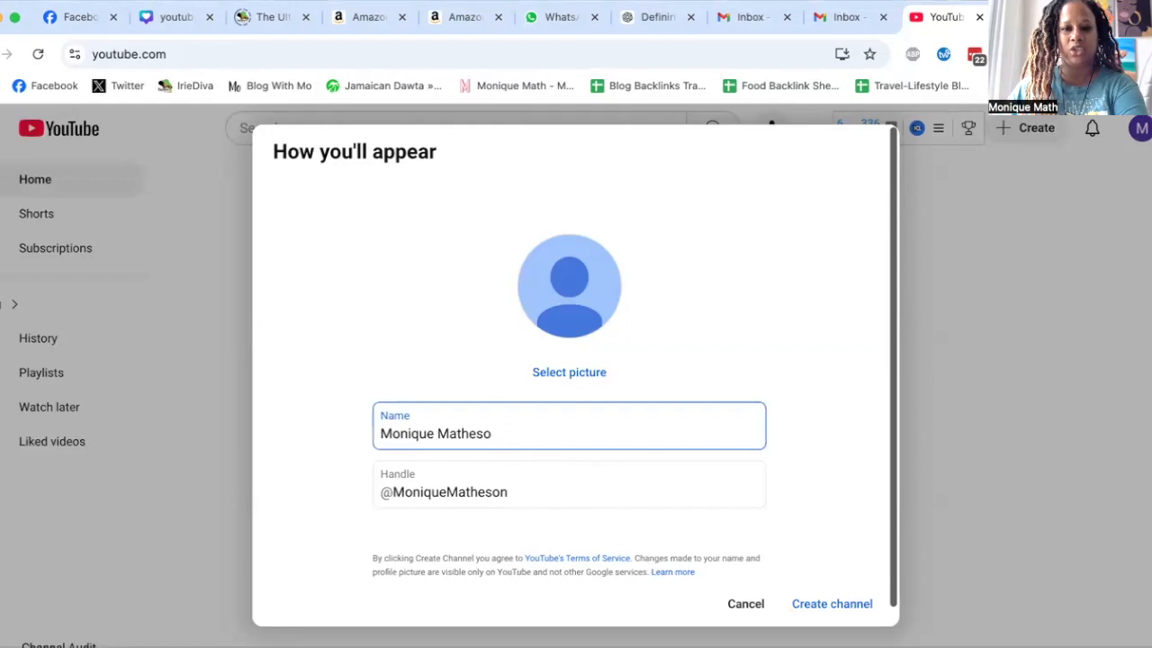
{"action": "left_click", "coordinate": [542, 485]}
{"action": "key", "text": "BackSpace"}
{"action": "key", "text": "BackSpace"}
{"action": "key", "text": "BackSpace"}
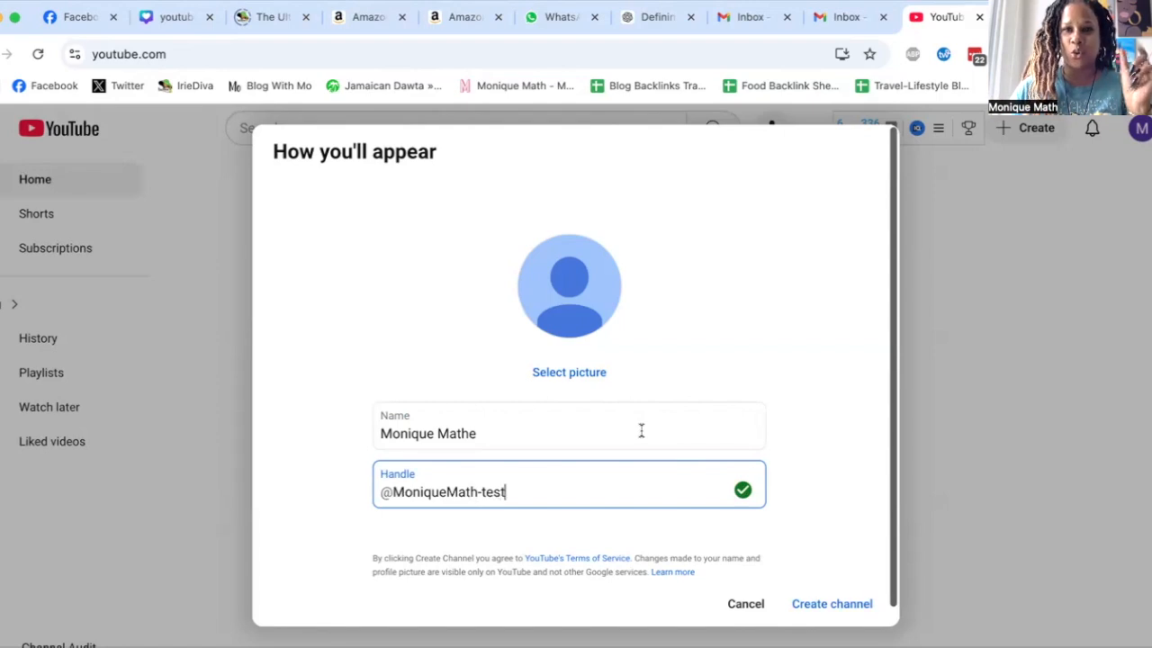
Step: Complete the channel name with the owner's full surname and create the channel
{"action": "left_click", "coordinate": [641, 431]}
{"action": "type", "text": "son"}
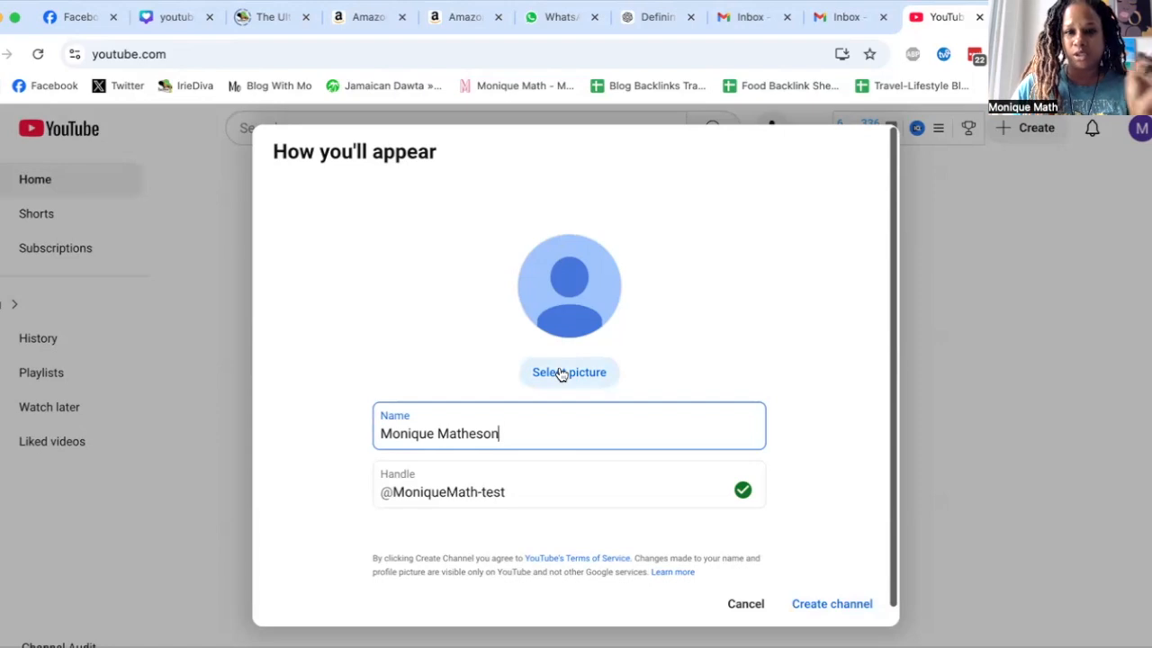
{"action": "left_click", "coordinate": [817, 609]}
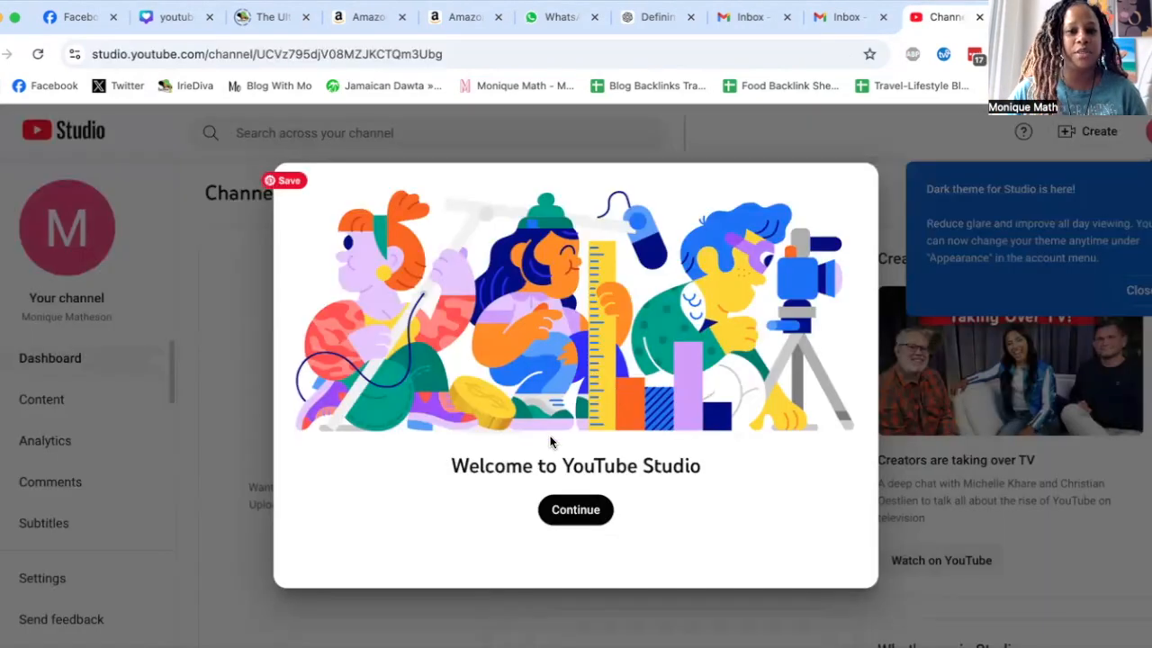
Step: Dismiss the Studio welcome and dark theme notices and open the channel's settings
{"action": "left_click", "coordinate": [594, 508]}
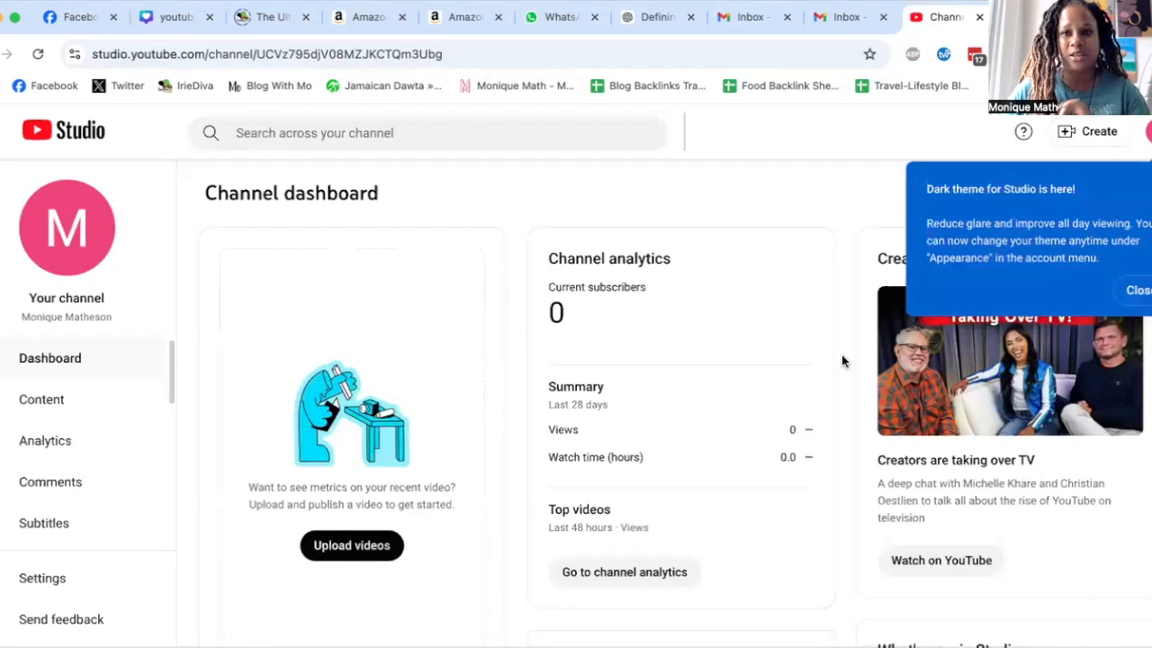
{"action": "left_click", "coordinate": [1137, 290]}
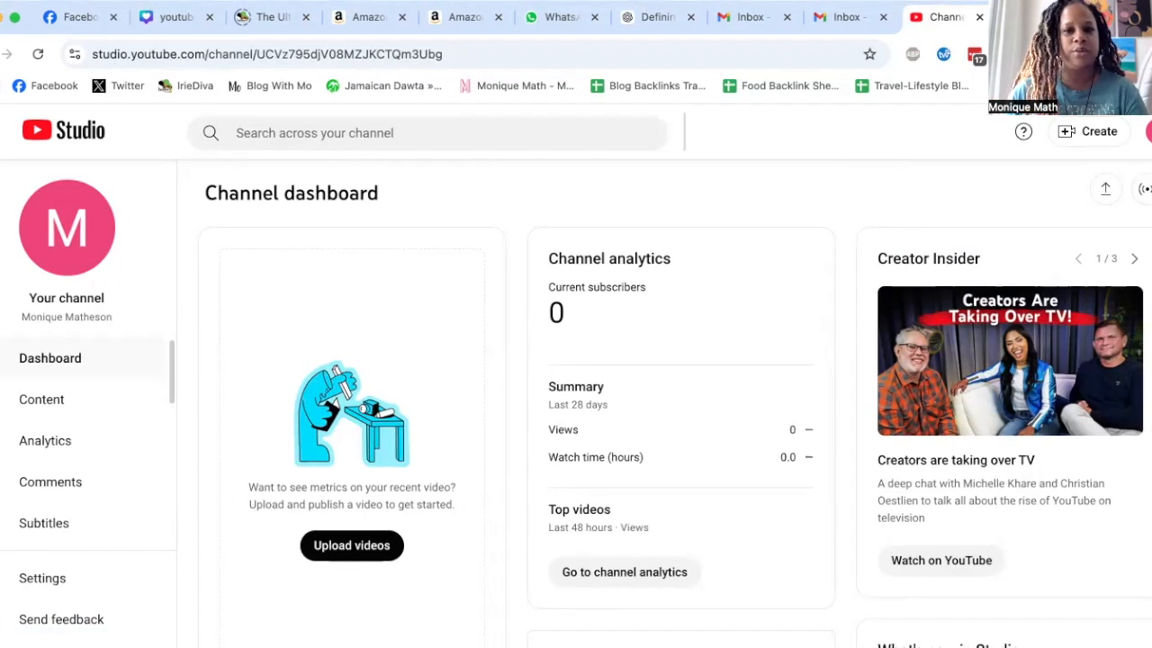
{"action": "left_click", "coordinate": [55, 577]}
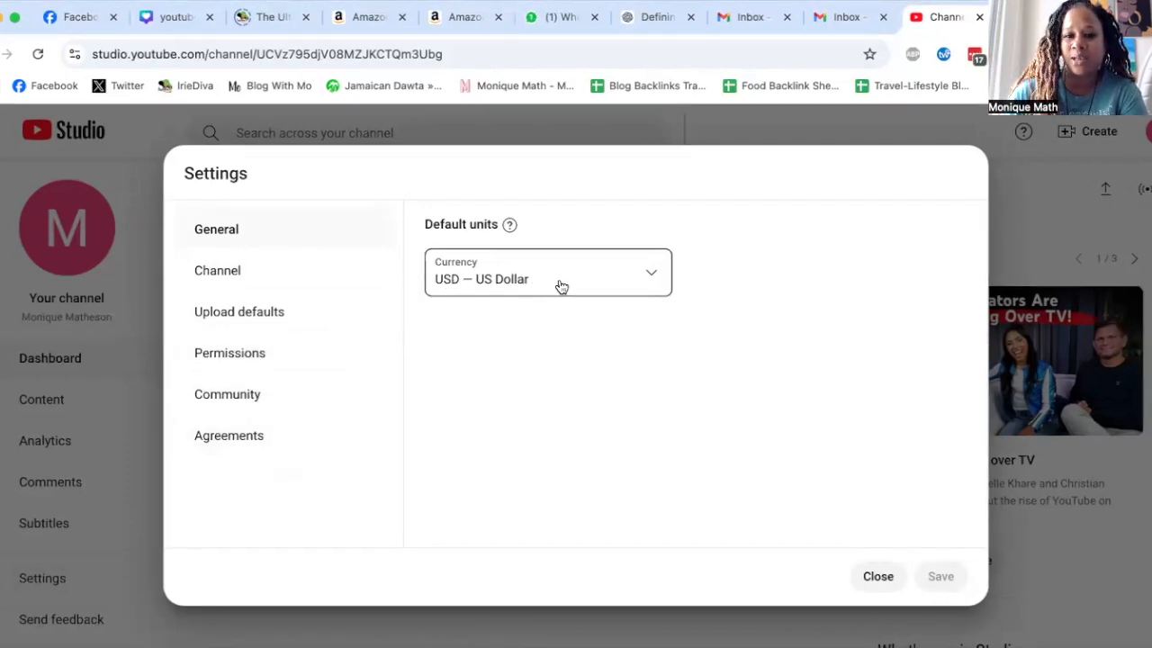
Step: Add the channel keyword "jamaican cooking" and set the channel's audience as not made for kids
{"action": "left_click", "coordinate": [205, 268]}
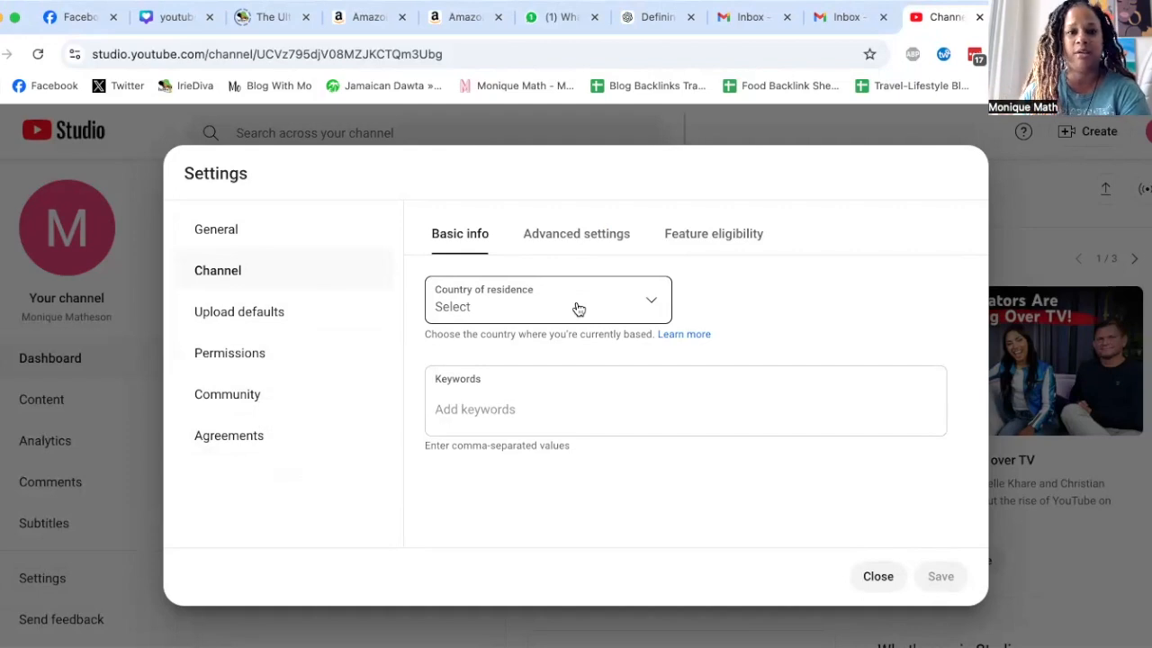
{"action": "left_click", "coordinate": [552, 407]}
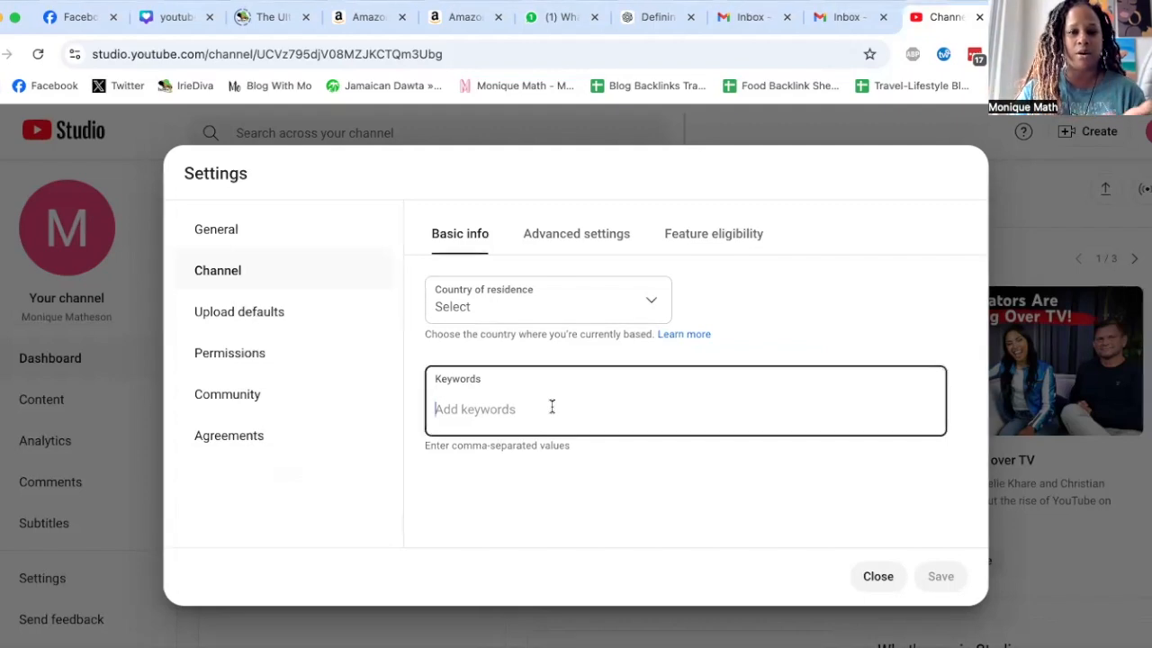
{"action": "type", "text": "jamaican cooking"}
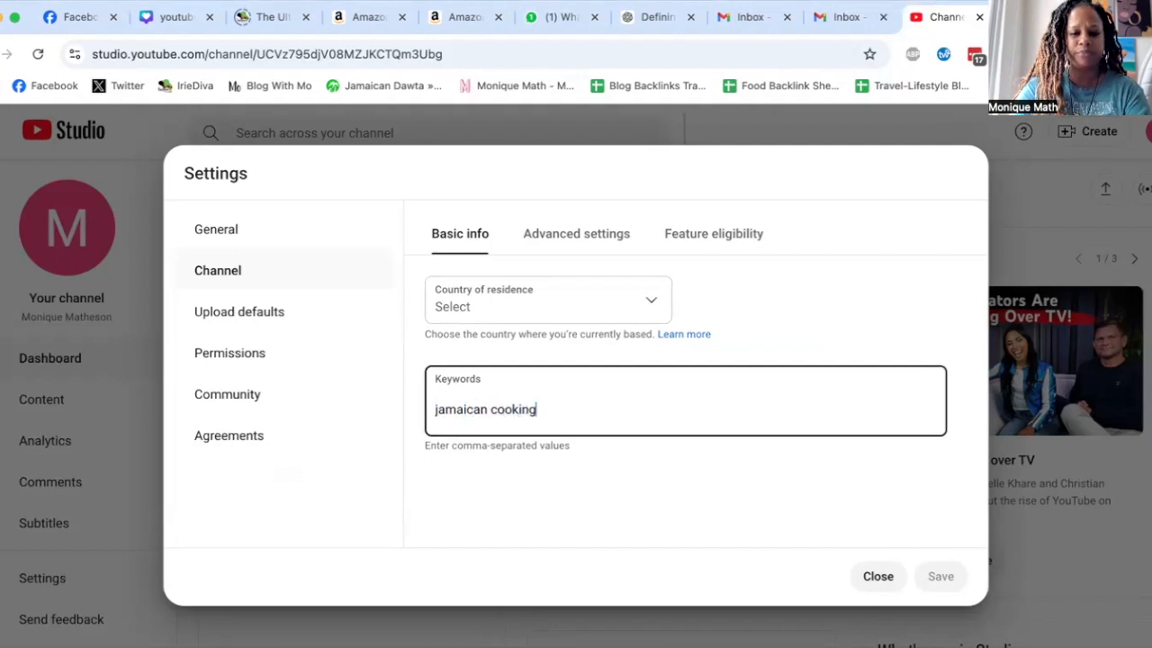
{"action": "key", "text": "comma"}
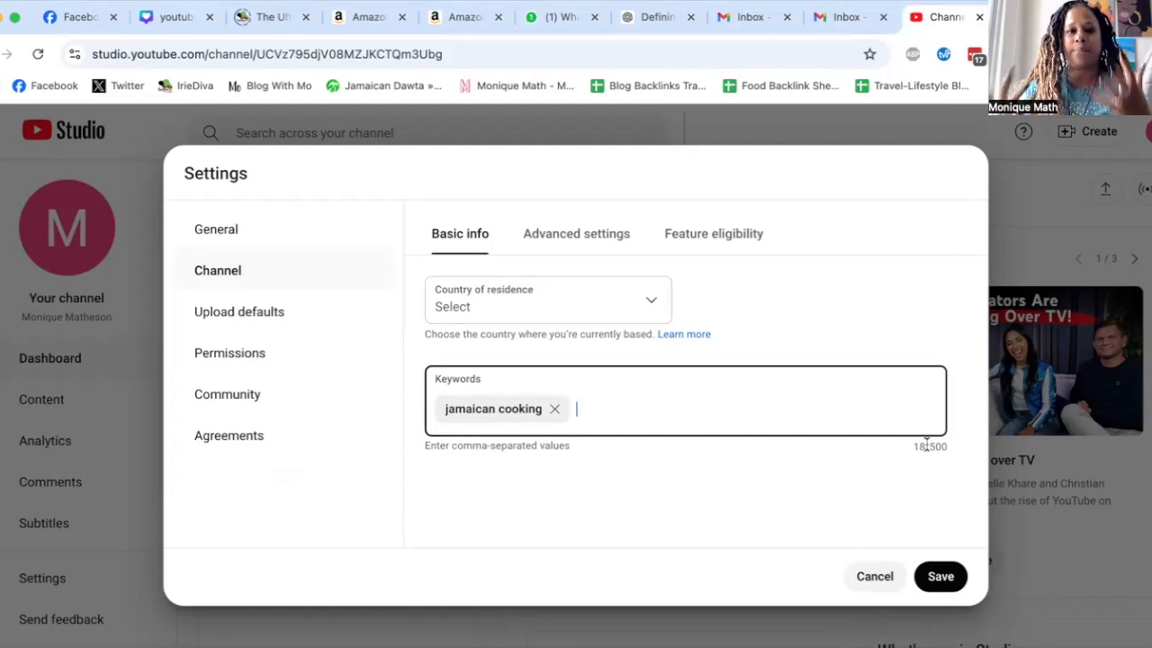
{"action": "left_click", "coordinate": [549, 232]}
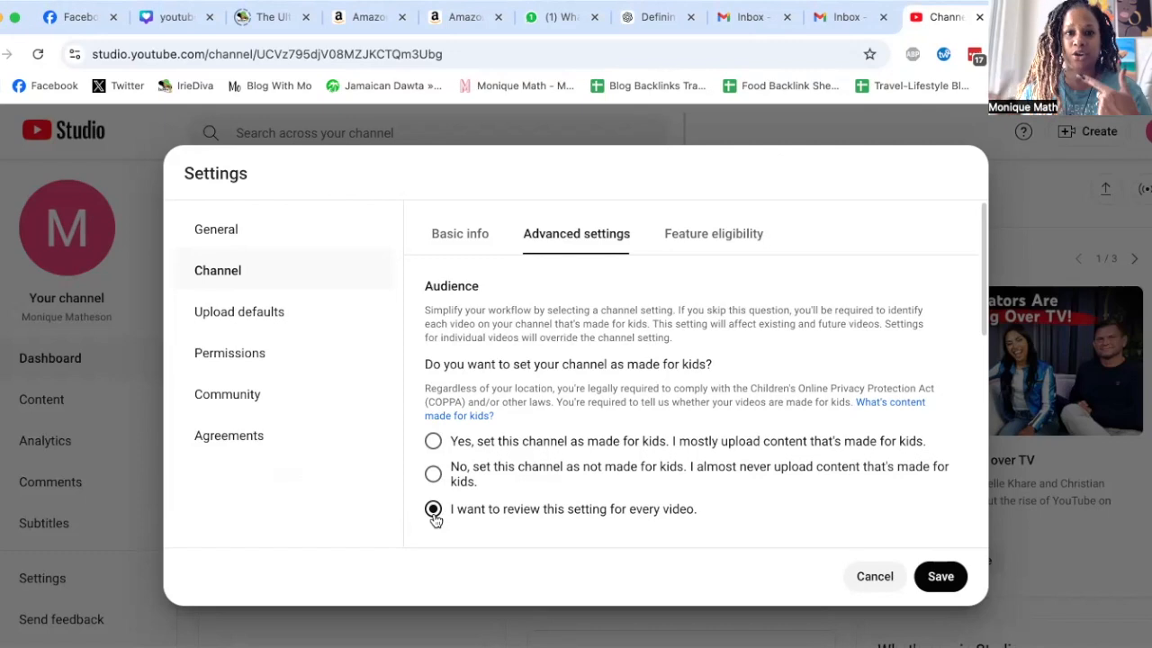
{"action": "left_click", "coordinate": [434, 477]}
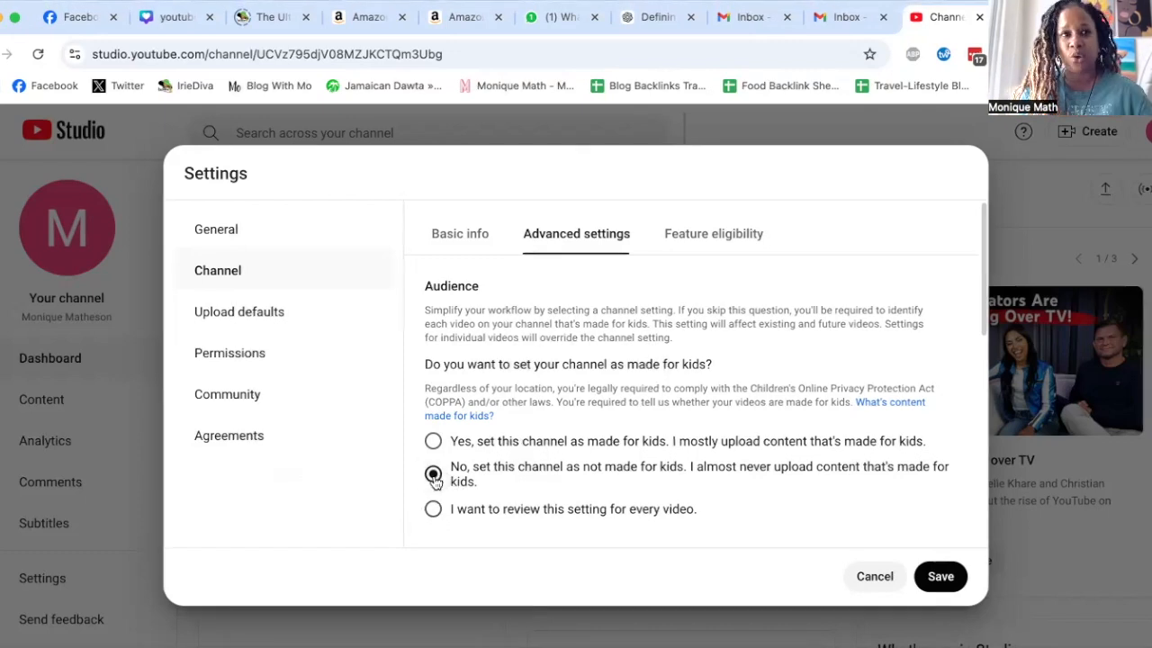
Step: Review the channel's feature eligibility, examining the benefits and requirements of the intermediate and advanced features
{"action": "left_click", "coordinate": [711, 250]}
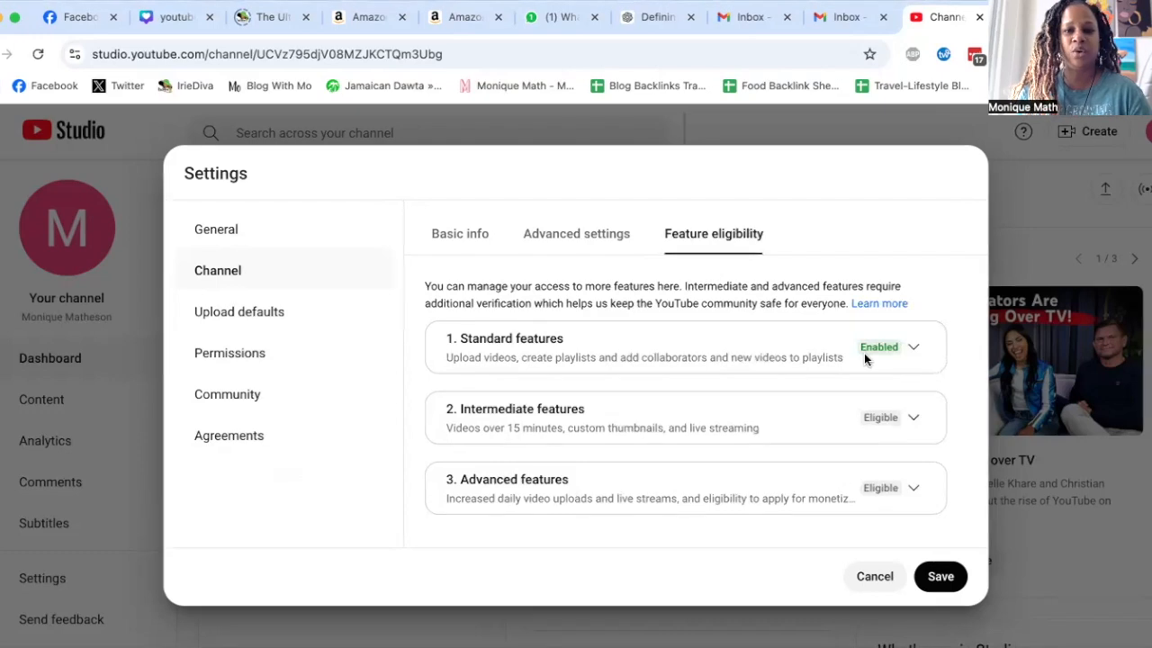
{"action": "left_click", "coordinate": [911, 418]}
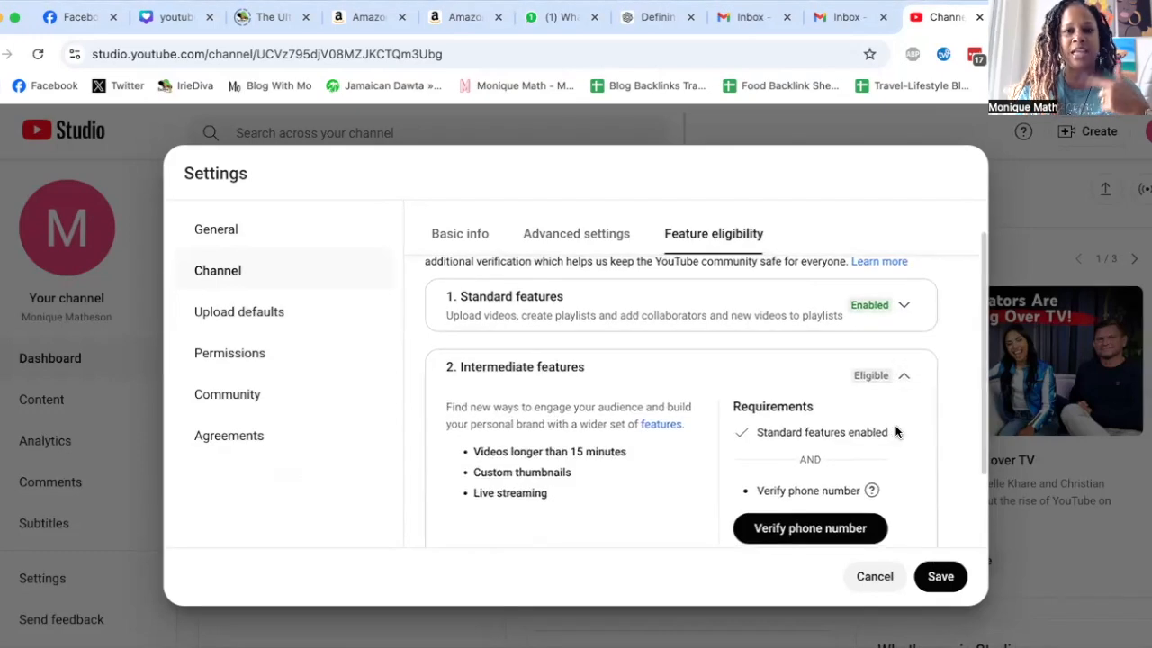
{"action": "scroll", "coordinate": [895, 432], "scroll_direction": "down", "scroll_amount": 1}
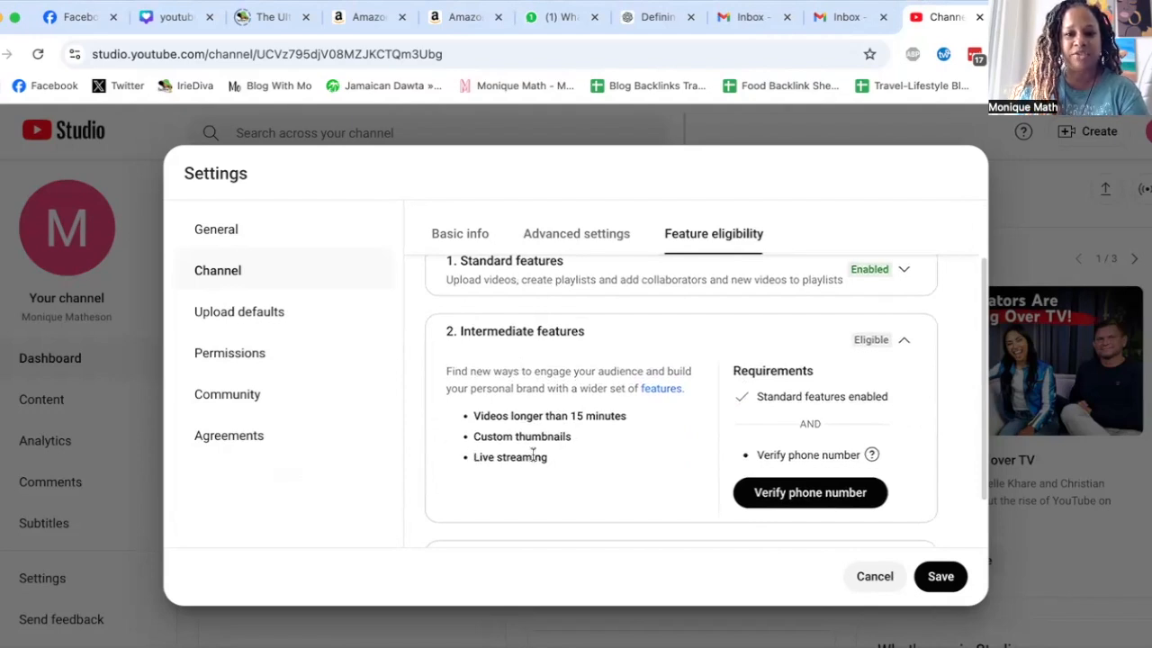
{"action": "scroll", "coordinate": [530, 454], "scroll_direction": "down", "scroll_amount": 1}
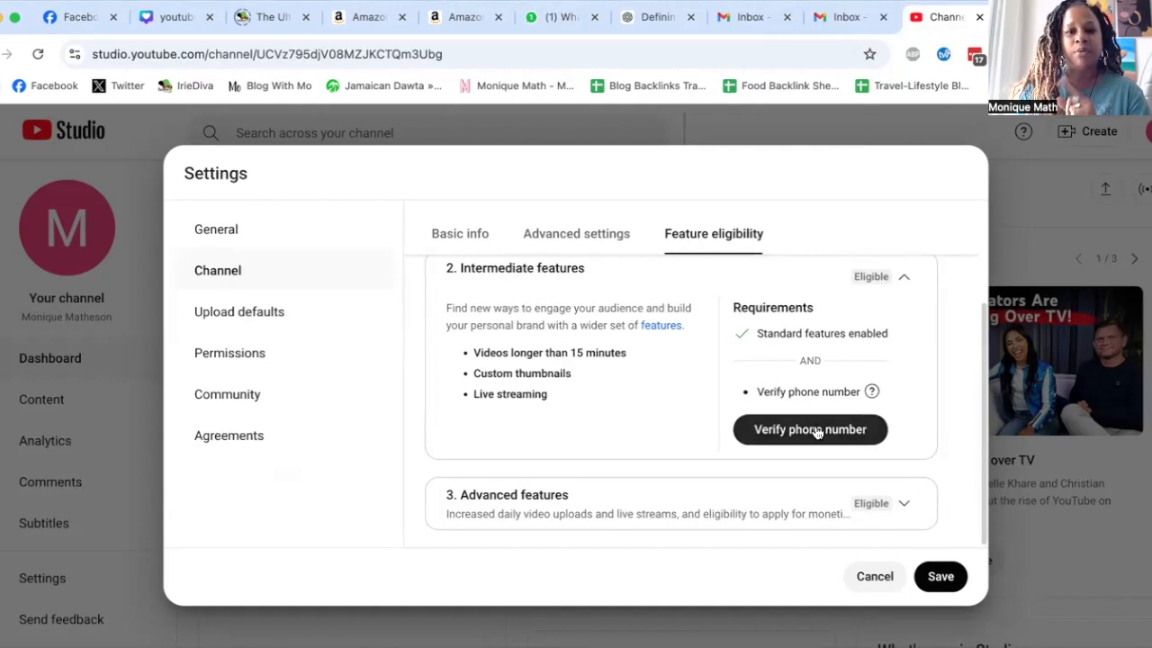
{"action": "left_click", "coordinate": [905, 505]}
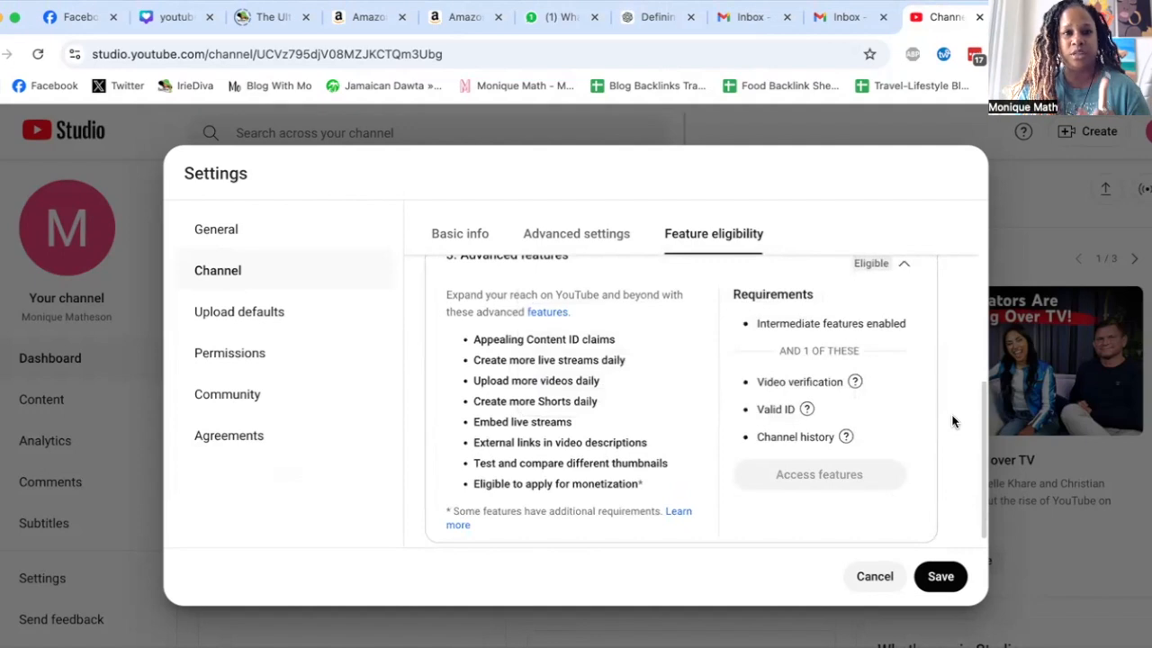
{"action": "mouse_move", "coordinate": [799, 414]}
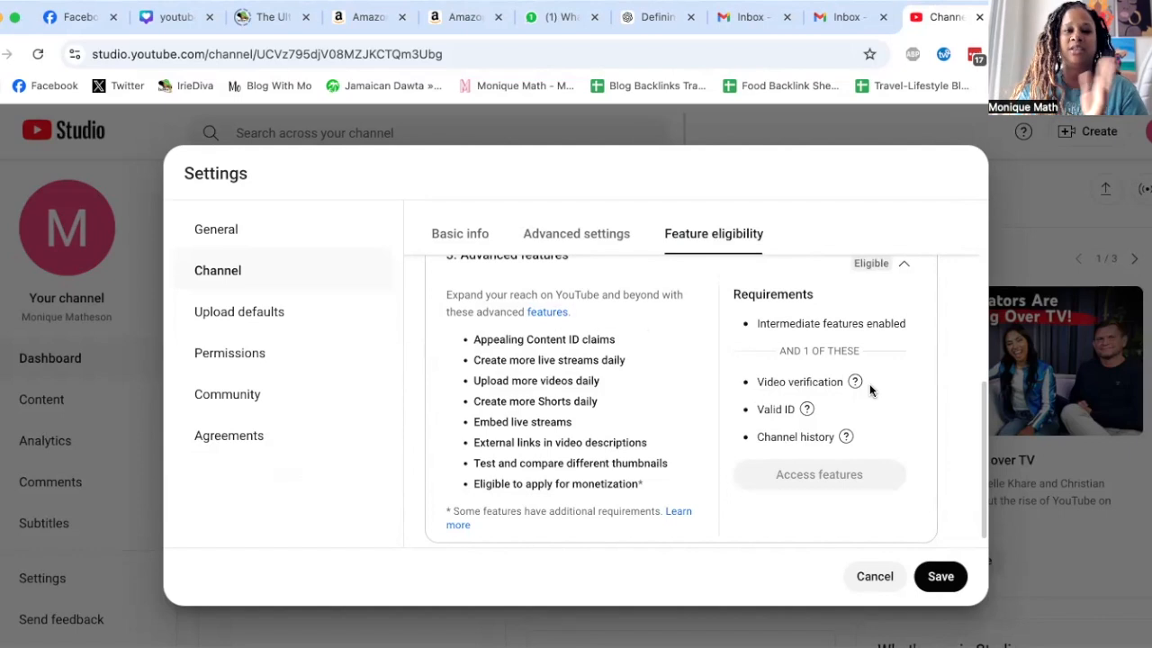
{"action": "mouse_move", "coordinate": [844, 437]}
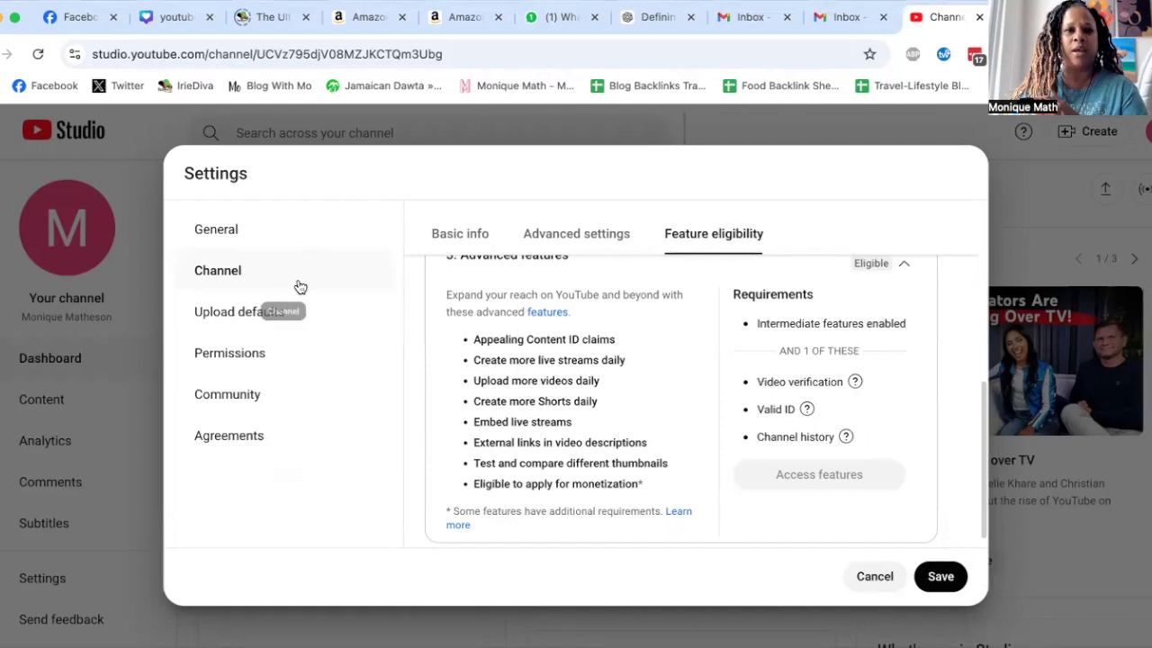
Step: Examine the default title and description fields in the basic info of the upload defaults
{"action": "left_click", "coordinate": [275, 317]}
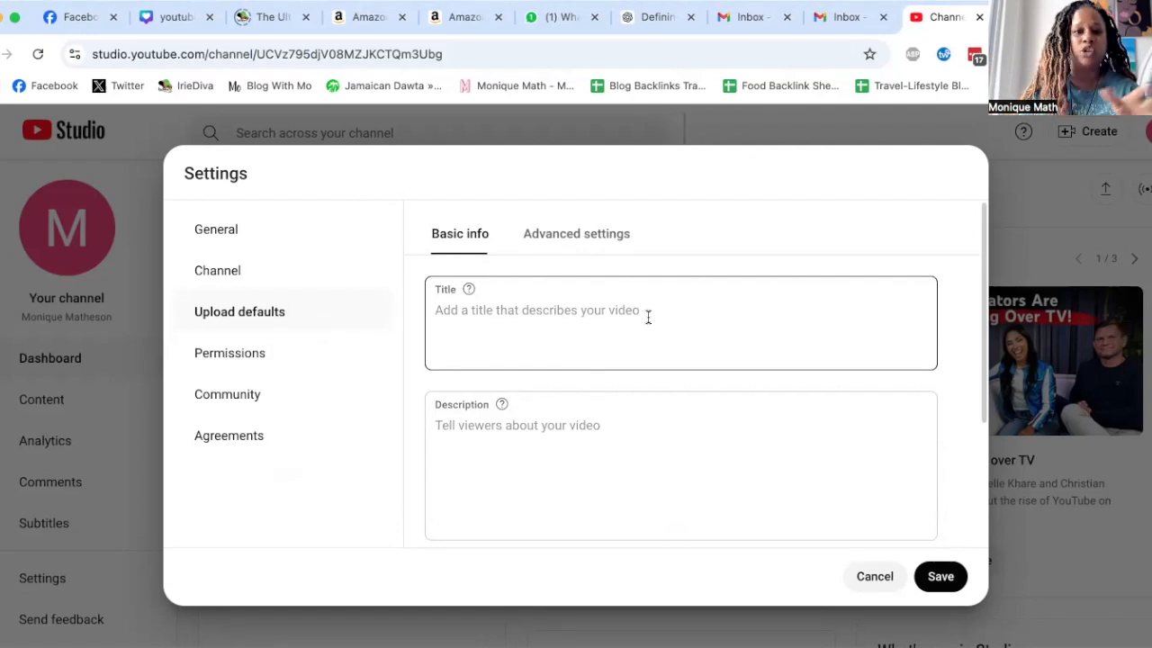
{"action": "left_click", "coordinate": [506, 430]}
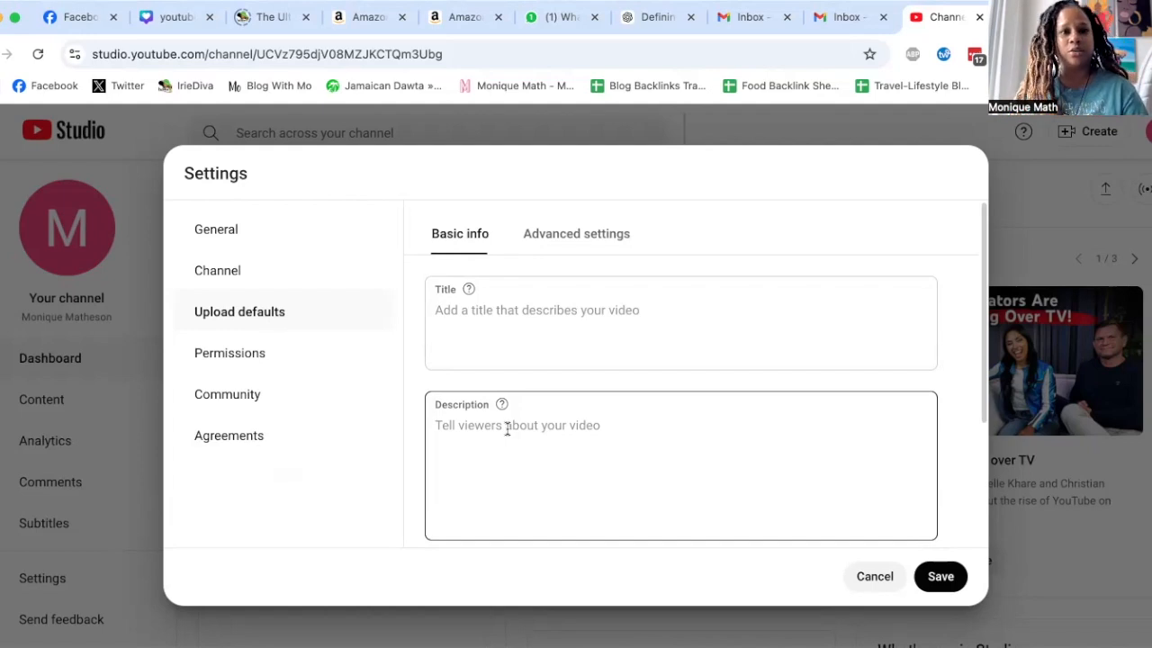
{"action": "left_click", "coordinate": [506, 429]}
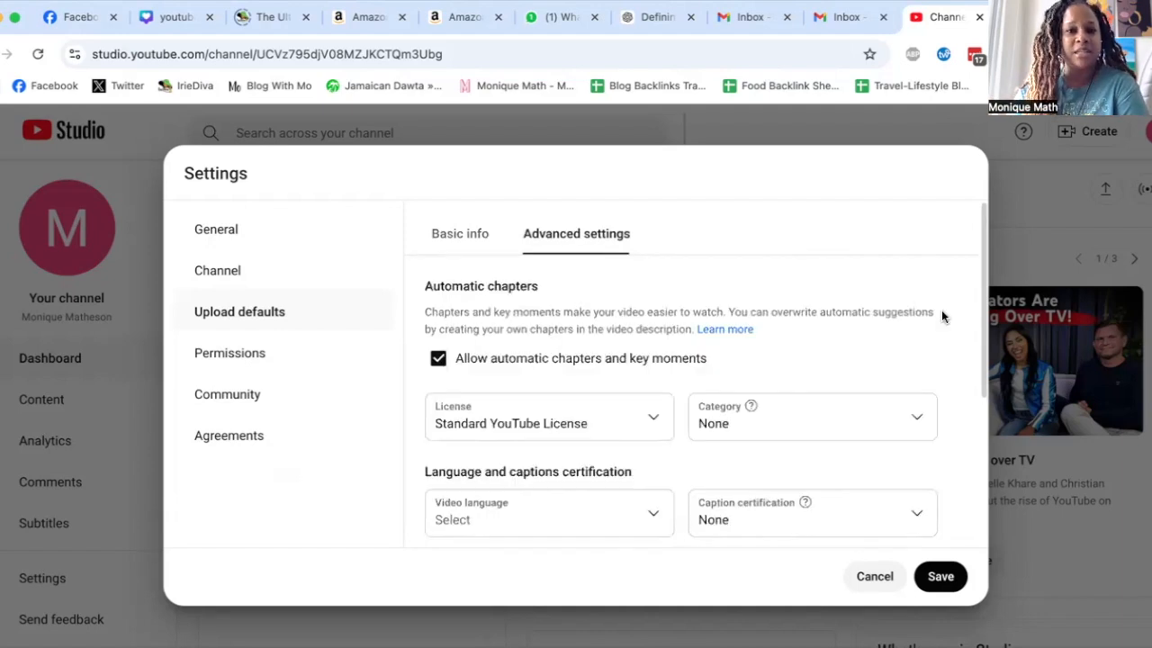
Step: Review the advanced upload defaults, including automatic chapters, license, category, video language choices and comment settings
{"action": "scroll", "coordinate": [941, 315], "scroll_direction": "down", "scroll_amount": 1}
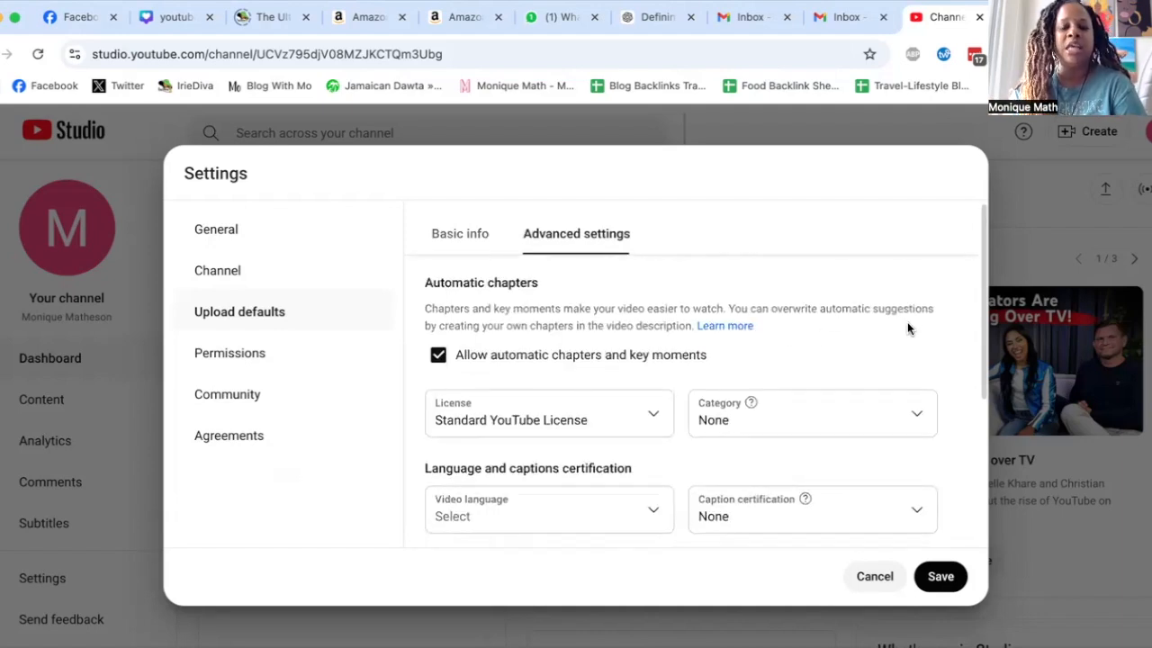
{"action": "scroll", "coordinate": [905, 327], "scroll_direction": "down", "scroll_amount": 2}
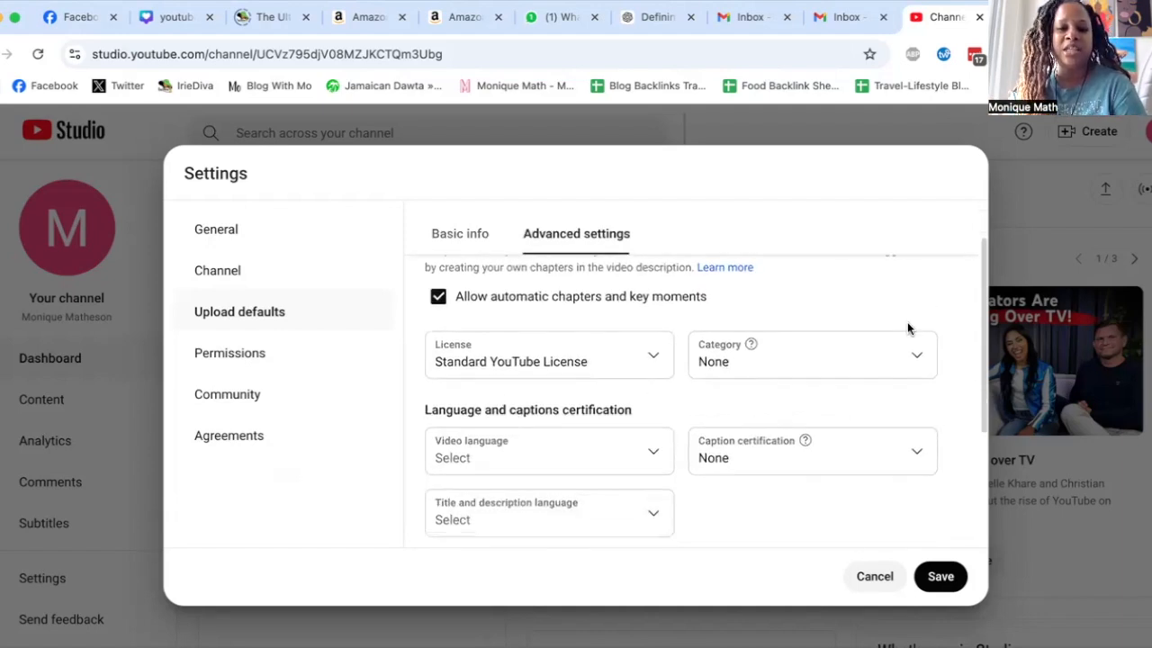
{"action": "left_click", "coordinate": [653, 437]}
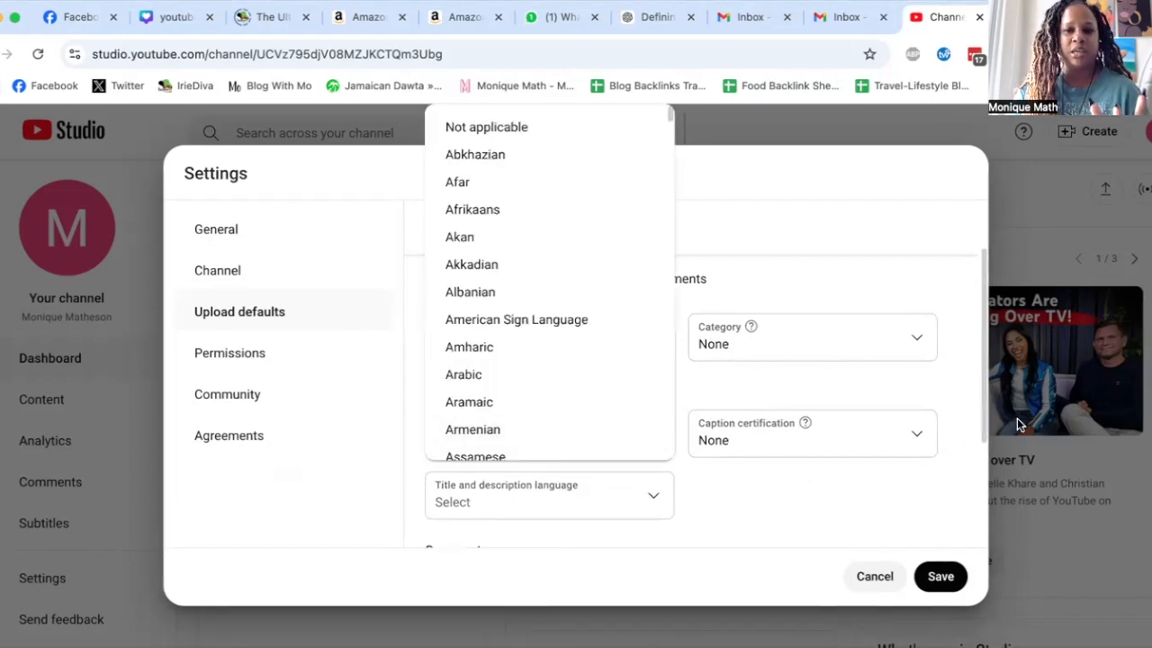
{"action": "left_click", "coordinate": [957, 416]}
{"action": "scroll", "coordinate": [952, 414], "scroll_direction": "down", "scroll_amount": 2}
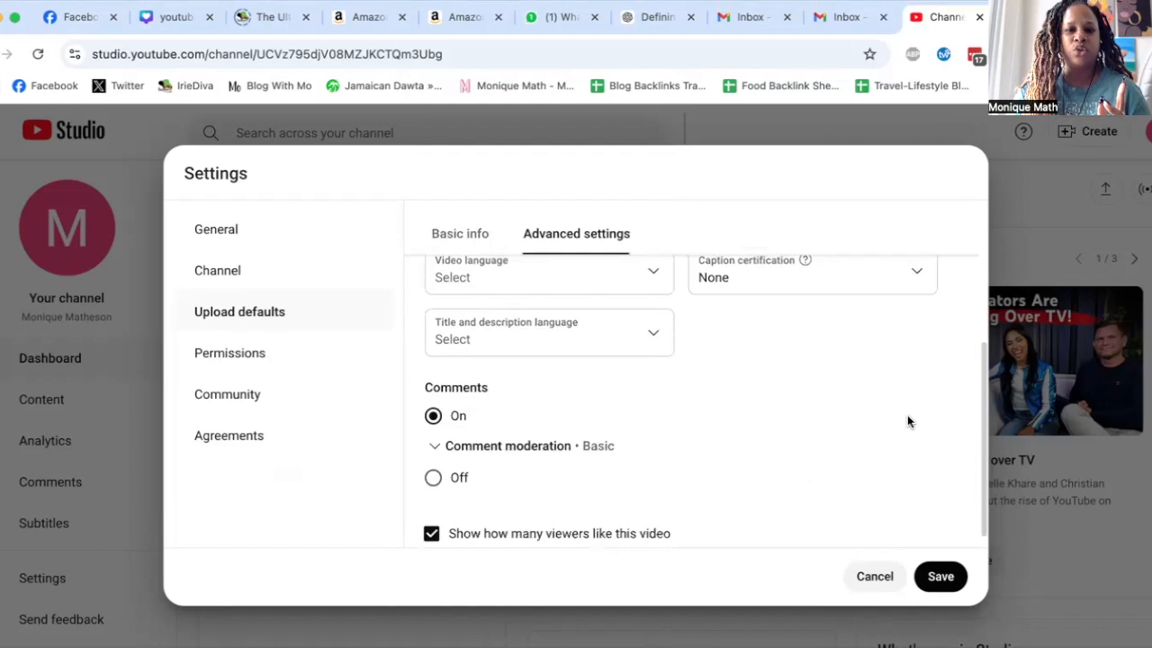
{"action": "scroll", "coordinate": [907, 417], "scroll_direction": "down", "scroll_amount": 1}
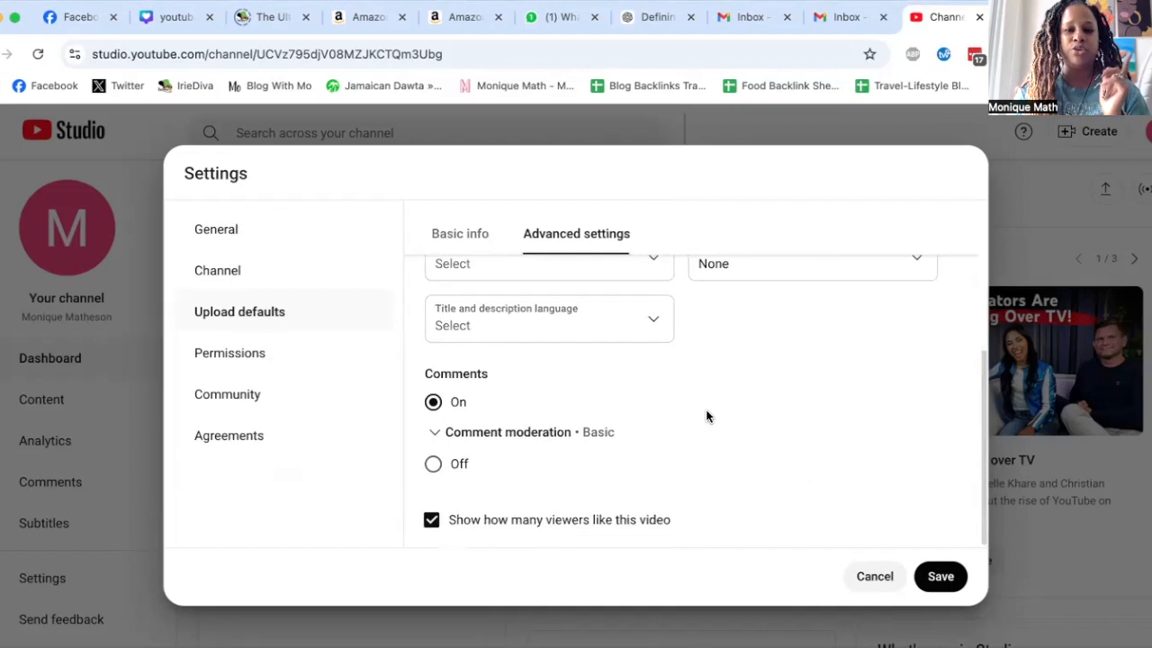
{"action": "scroll", "coordinate": [815, 414], "scroll_direction": "up", "scroll_amount": 3}
{"action": "scroll", "coordinate": [815, 412], "scroll_direction": "up", "scroll_amount": 2}
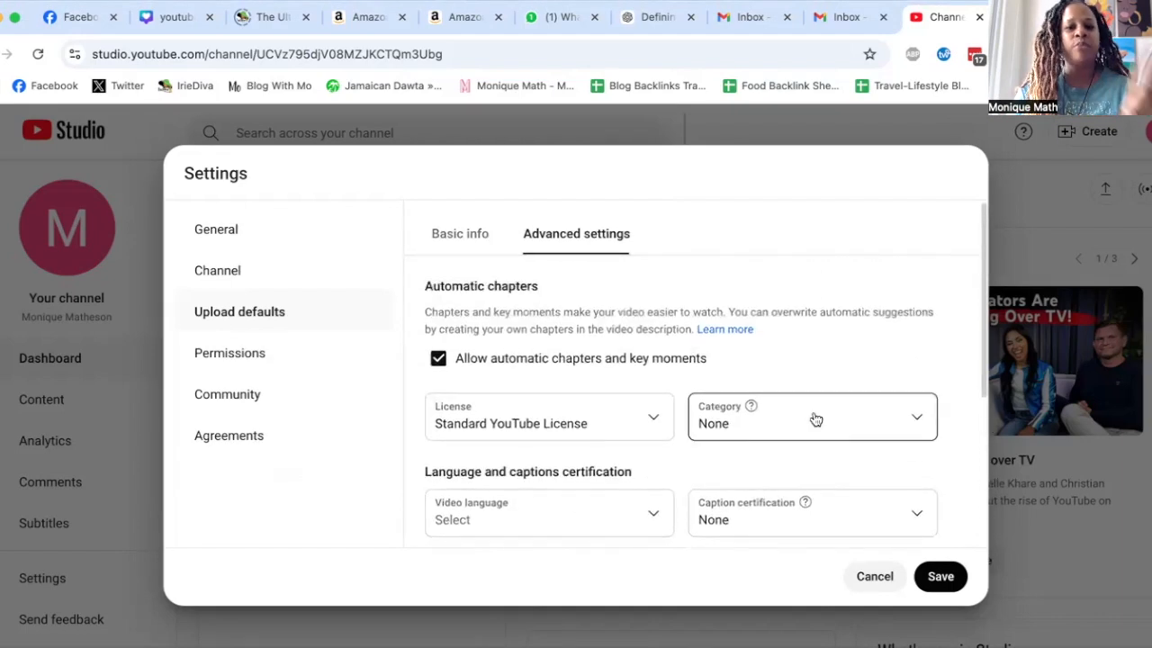
Step: Examine who has permissions on the channel and open the community moderation settings
{"action": "left_click", "coordinate": [285, 360]}
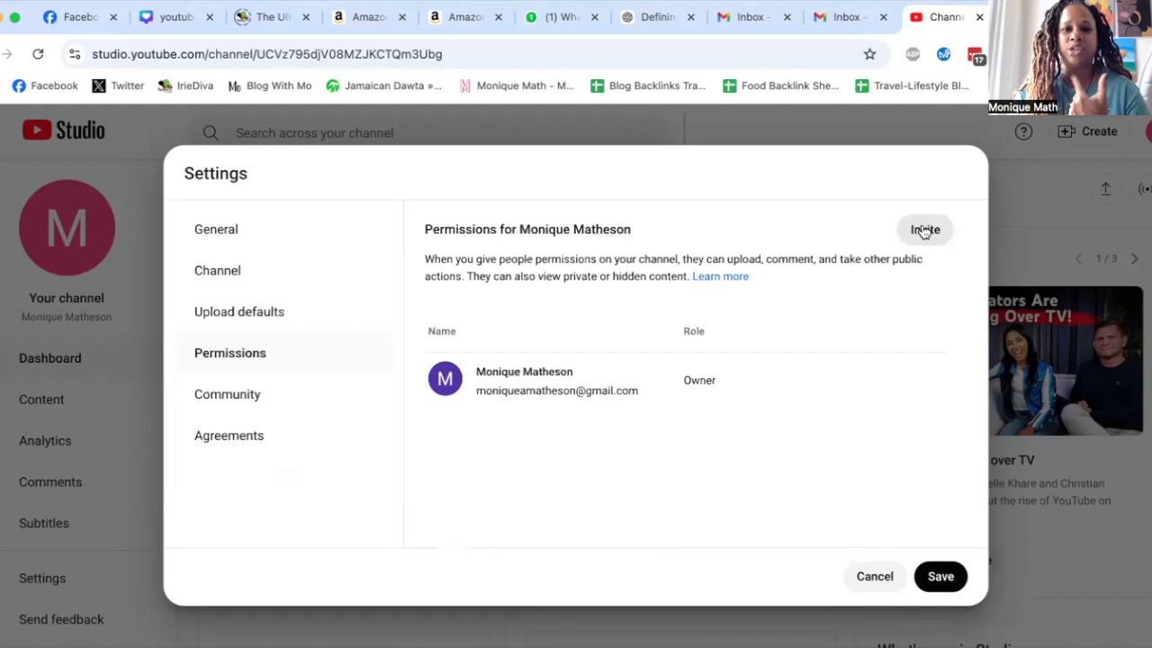
{"action": "left_click", "coordinate": [278, 405]}
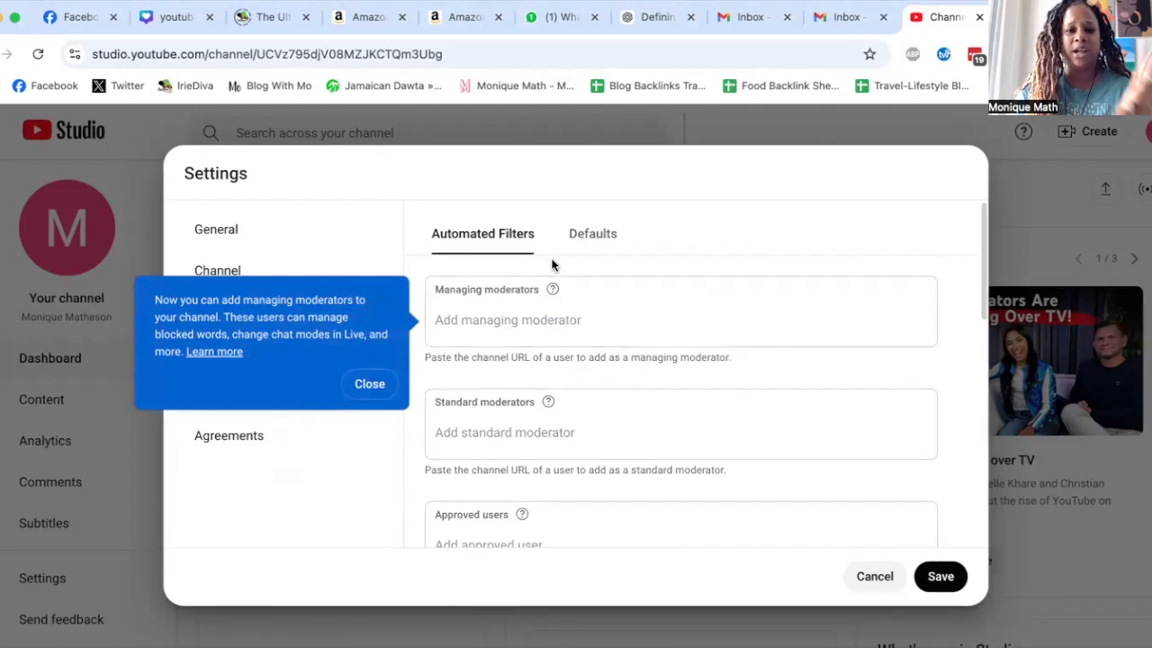
Step: Examine the community defaults for comments and live chat, check the agreements, and close the settings without saving
{"action": "left_click", "coordinate": [581, 242]}
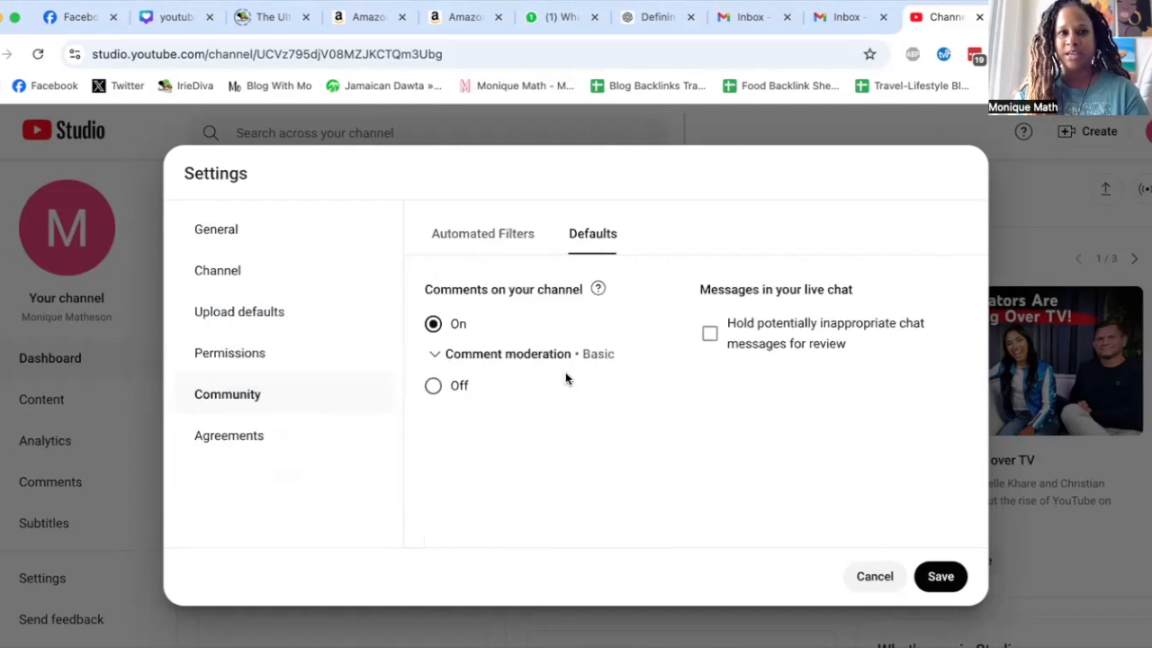
{"action": "left_click", "coordinate": [232, 430]}
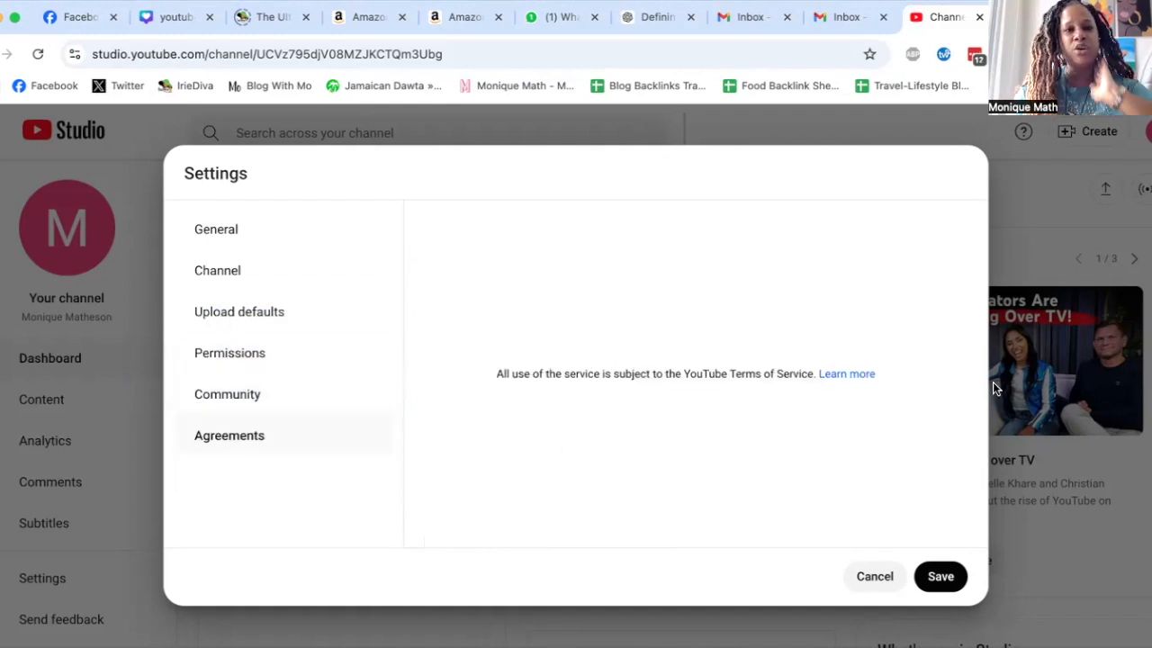
{"action": "left_click", "coordinate": [882, 574]}
Step: Look over the channel's content page and its analytics overview
{"action": "scroll", "coordinate": [111, 429], "scroll_direction": "up", "scroll_amount": 1}
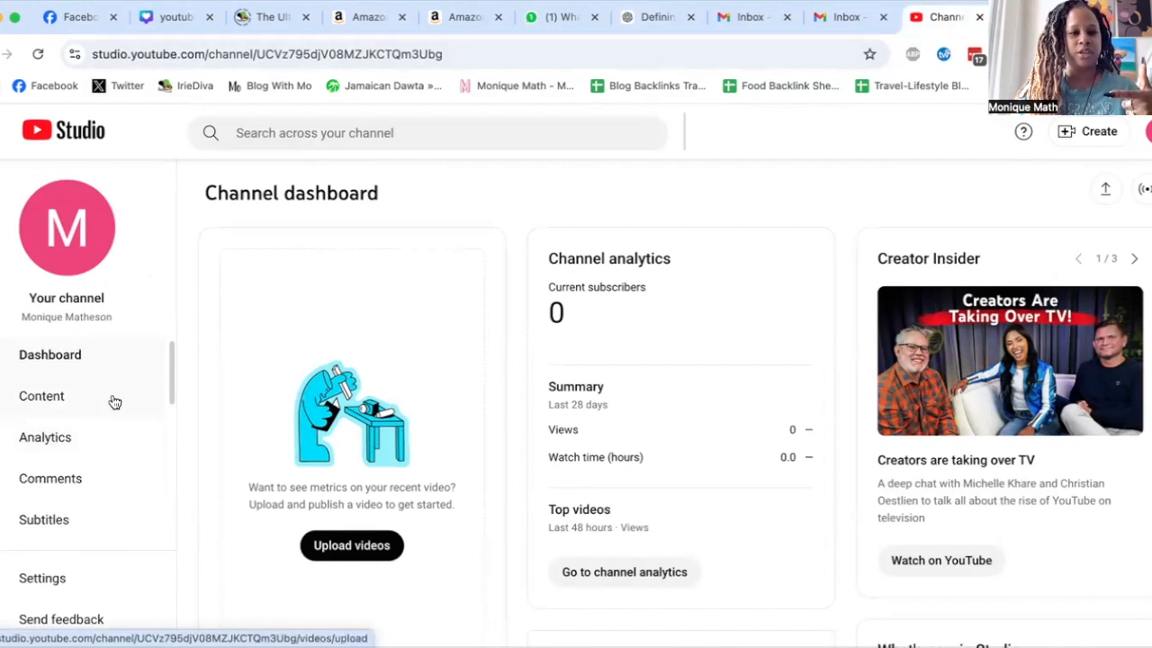
{"action": "left_click", "coordinate": [115, 401]}
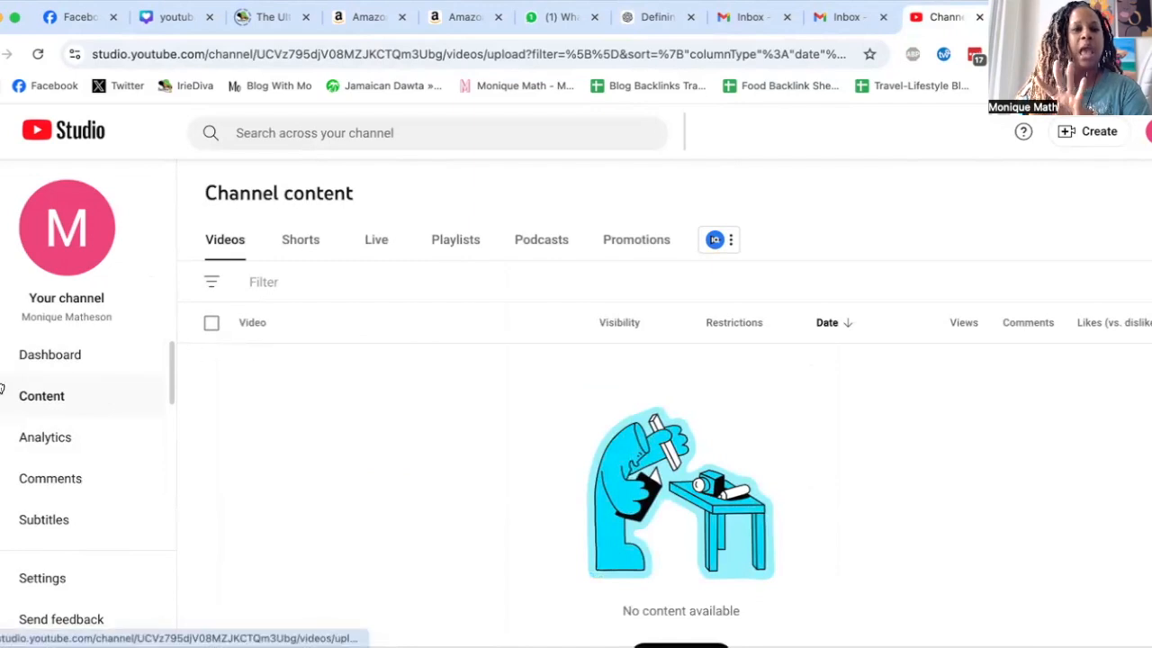
{"action": "left_click", "coordinate": [37, 439]}
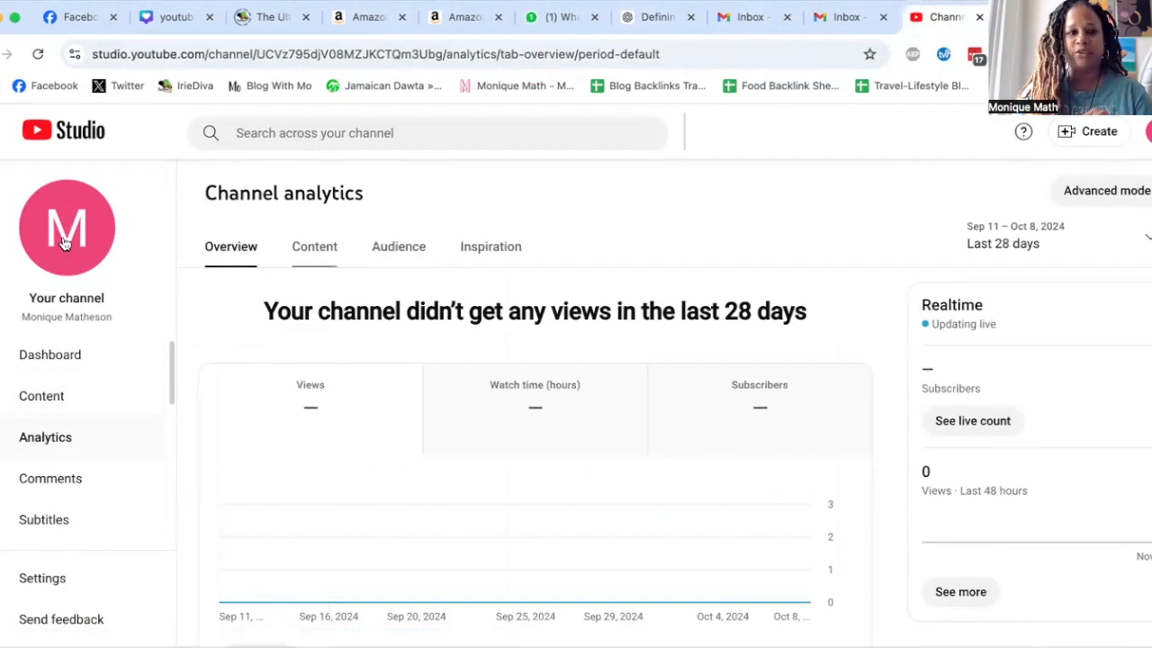
Step: Open the channel customization and examine the image requirements for the banner and profile picture
{"action": "scroll", "coordinate": [90, 443], "scroll_direction": "down", "scroll_amount": 4}
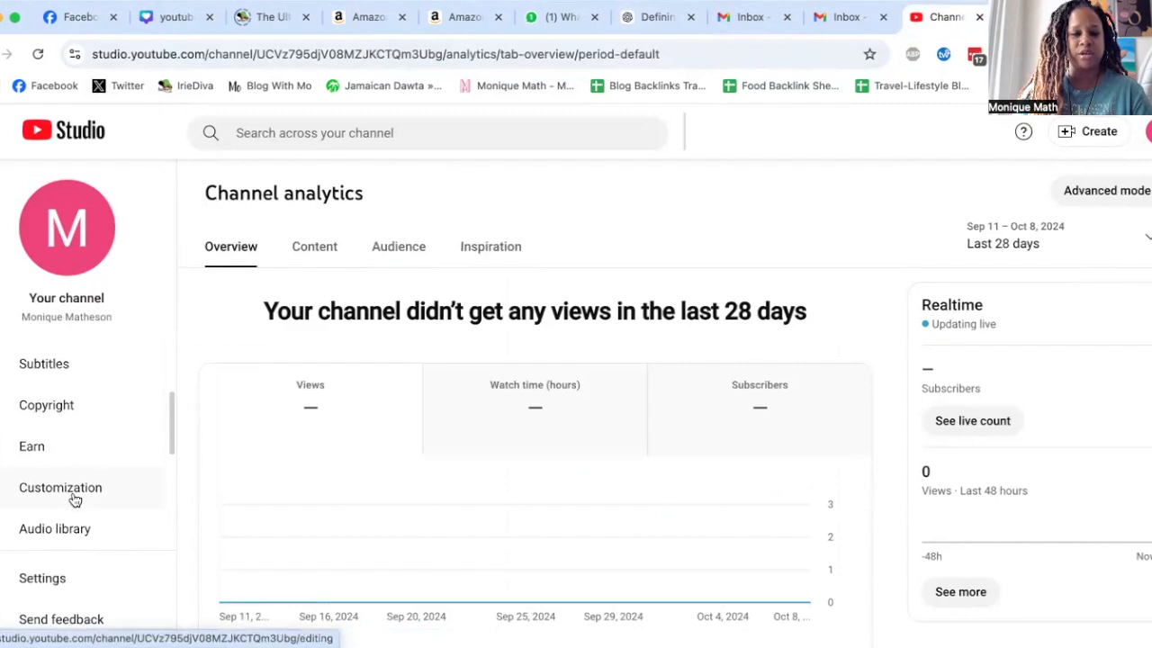
{"action": "left_click", "coordinate": [74, 500]}
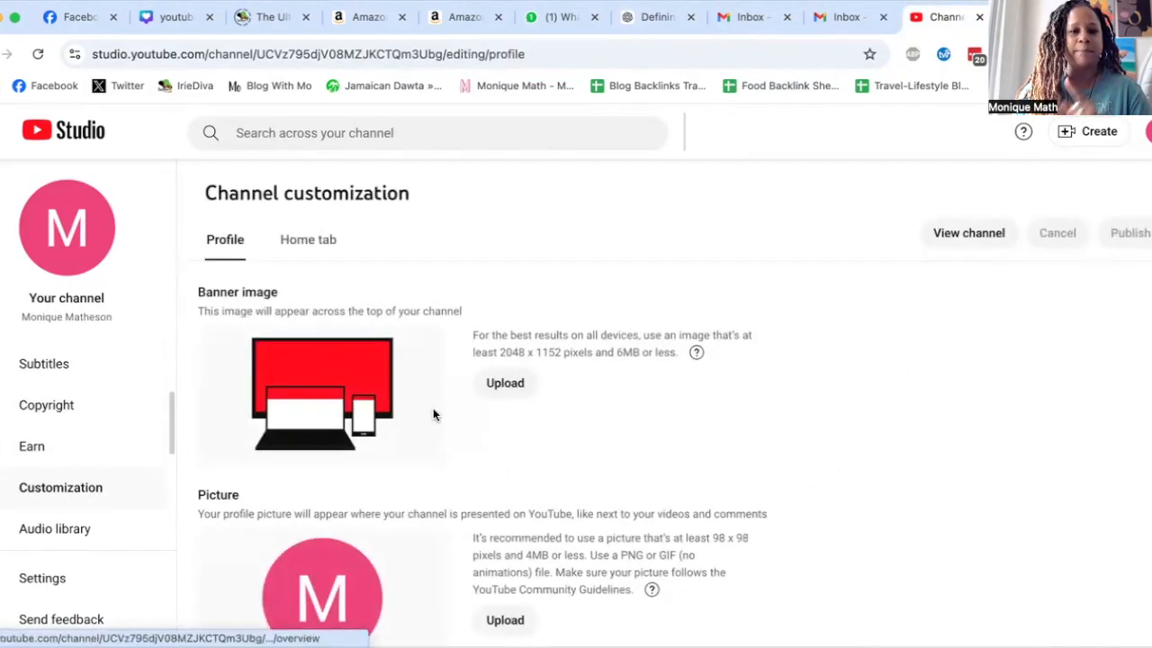
{"action": "scroll", "coordinate": [534, 404], "scroll_direction": "down", "scroll_amount": 3}
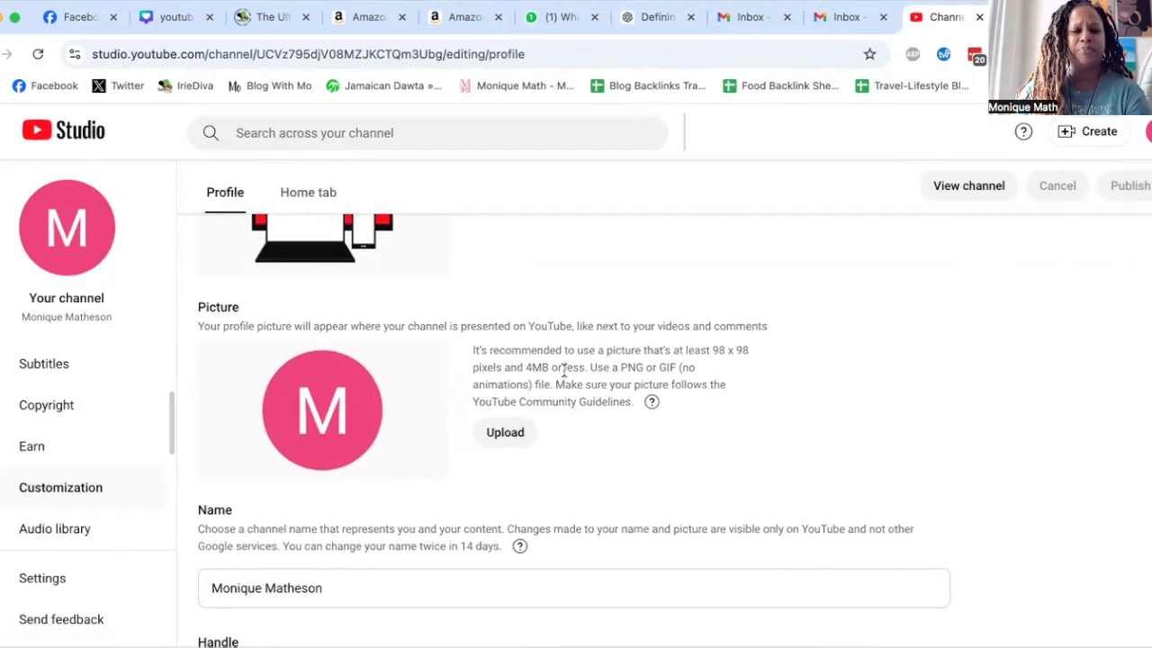
{"action": "scroll", "coordinate": [540, 387], "scroll_direction": "up", "scroll_amount": 3}
{"action": "scroll", "coordinate": [563, 370], "scroll_direction": "down", "scroll_amount": 3}
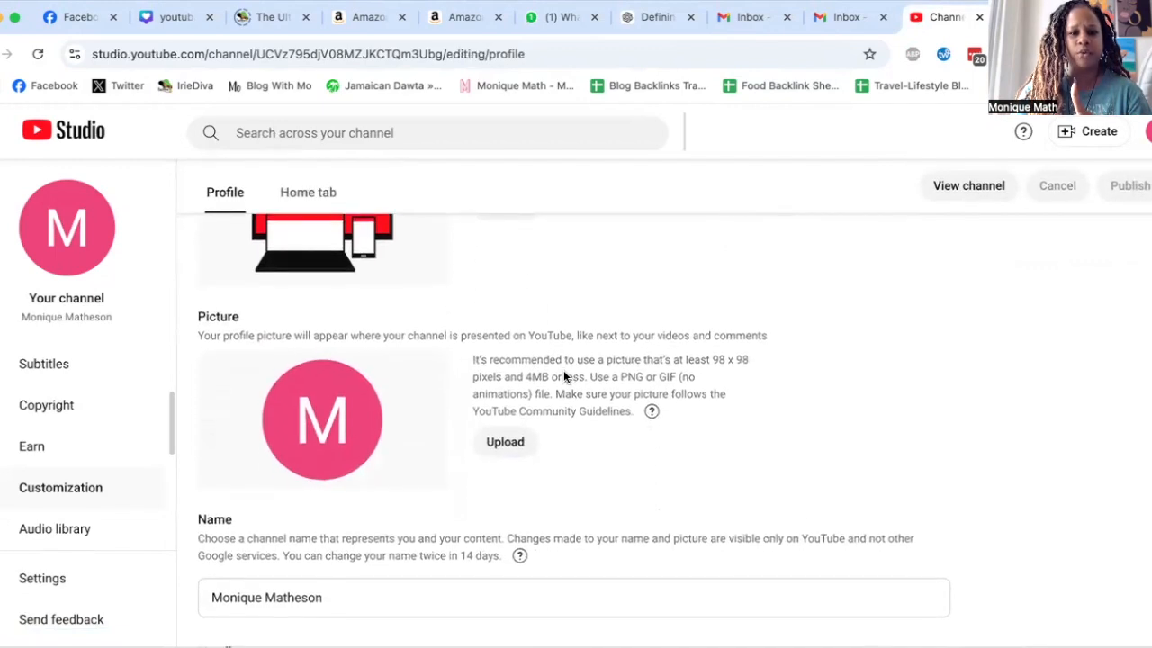
Step: Review the profile's name, handle, pronouns, description, channel URL, links, contact info and video watermark options
{"action": "scroll", "coordinate": [563, 370], "scroll_direction": "down", "scroll_amount": 5}
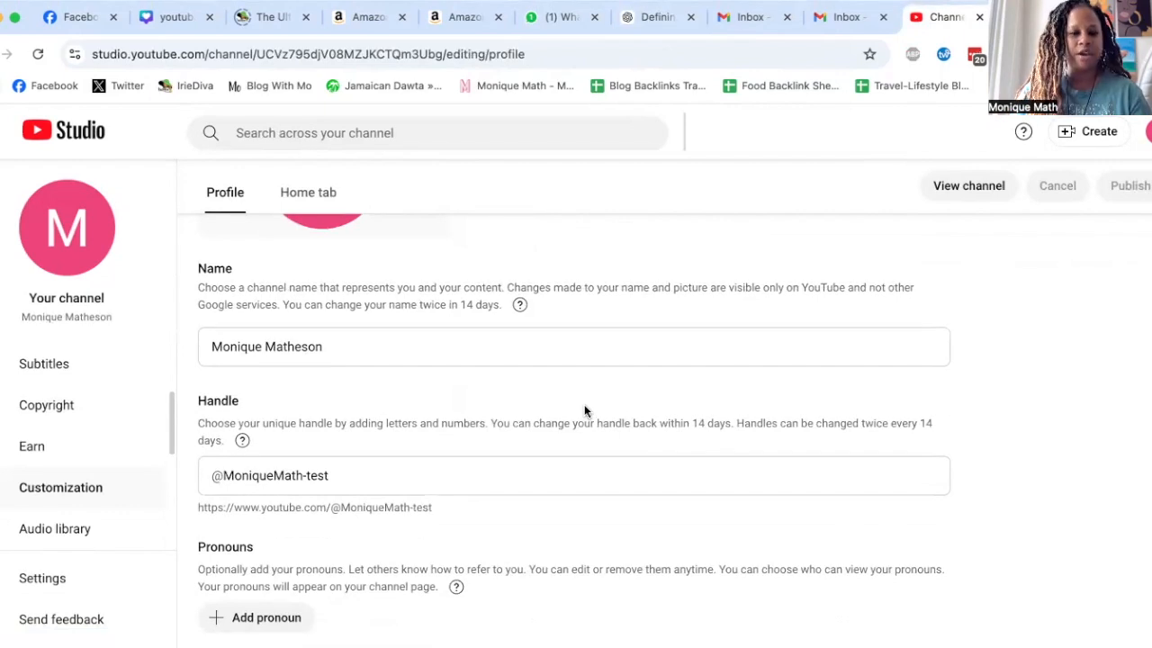
{"action": "scroll", "coordinate": [584, 407], "scroll_direction": "down", "scroll_amount": 2}
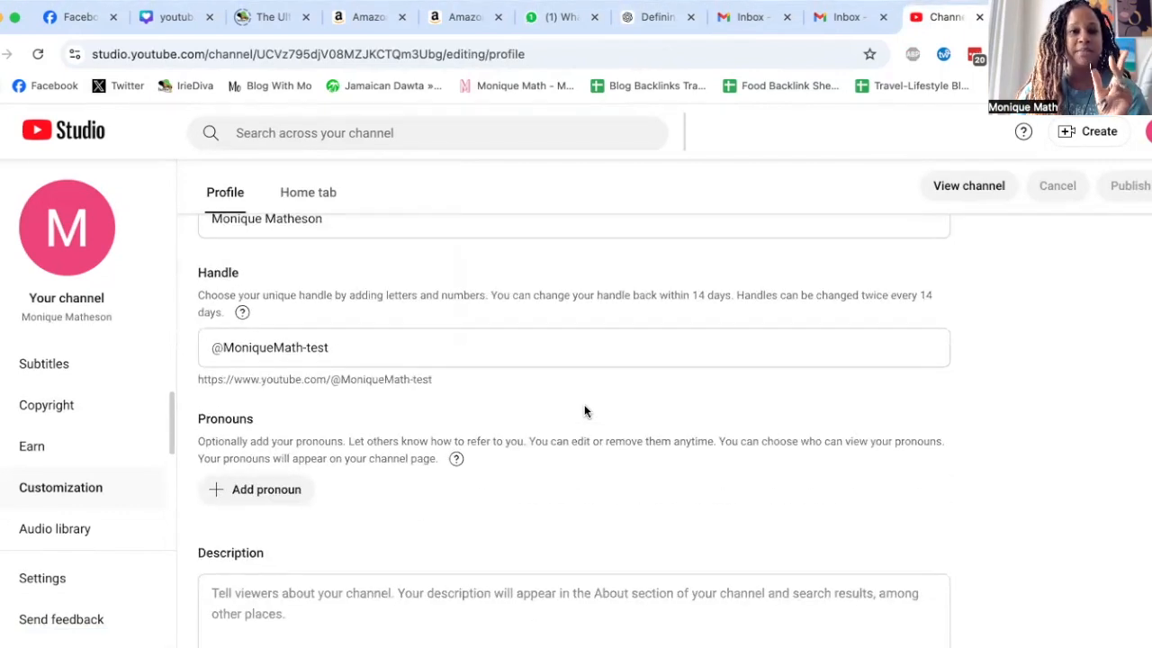
{"action": "scroll", "coordinate": [258, 338], "scroll_direction": "down", "scroll_amount": 2}
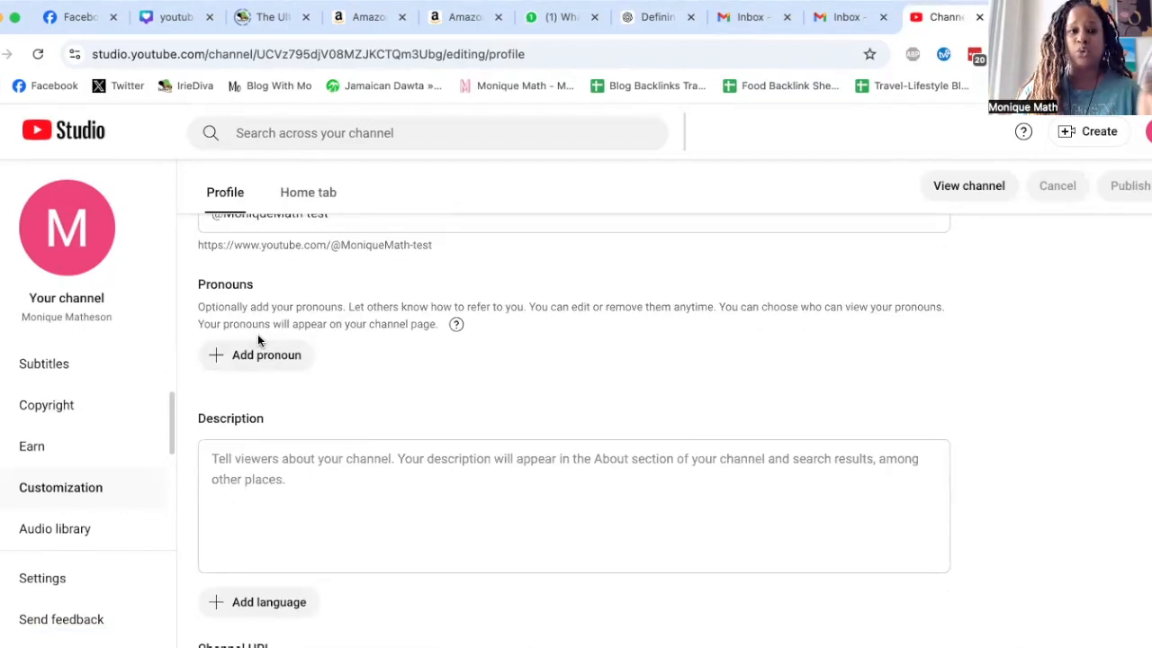
{"action": "scroll", "coordinate": [375, 389], "scroll_direction": "down", "scroll_amount": 1}
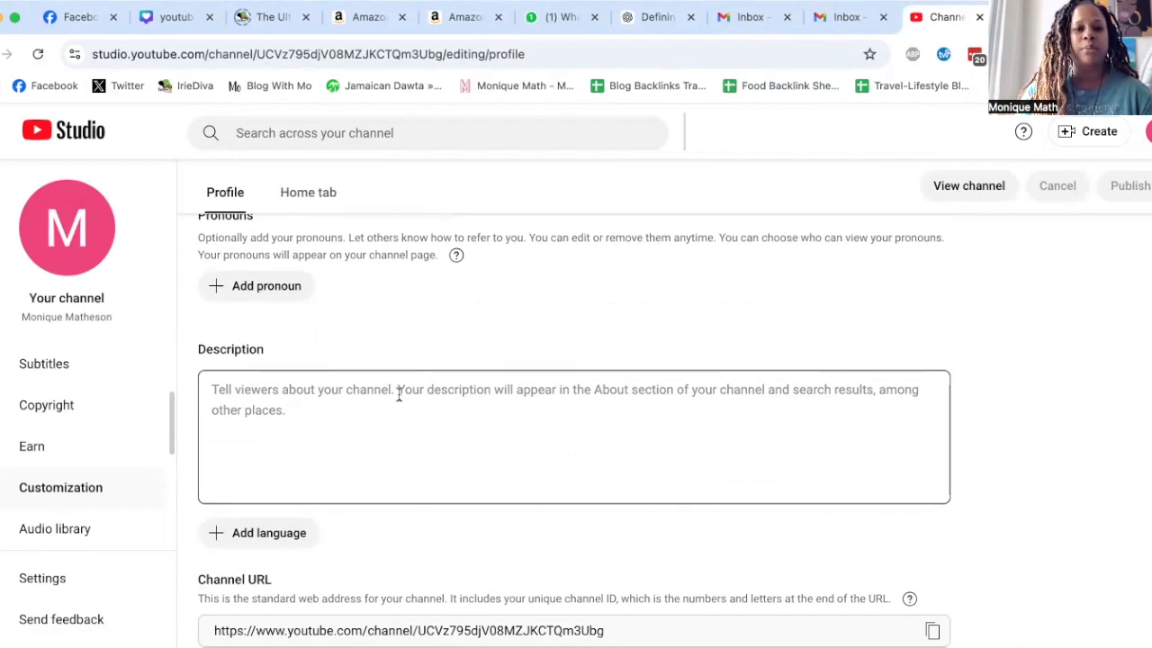
{"action": "scroll", "coordinate": [399, 396], "scroll_direction": "down", "scroll_amount": 4}
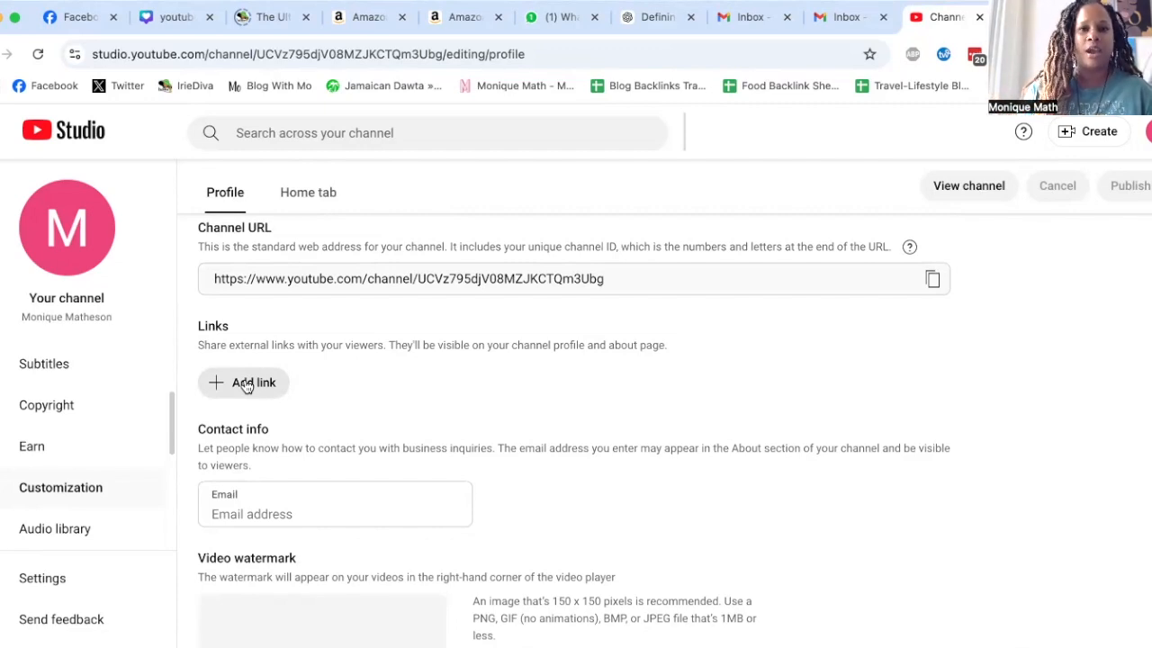
{"action": "scroll", "coordinate": [355, 402], "scroll_direction": "down", "scroll_amount": 2}
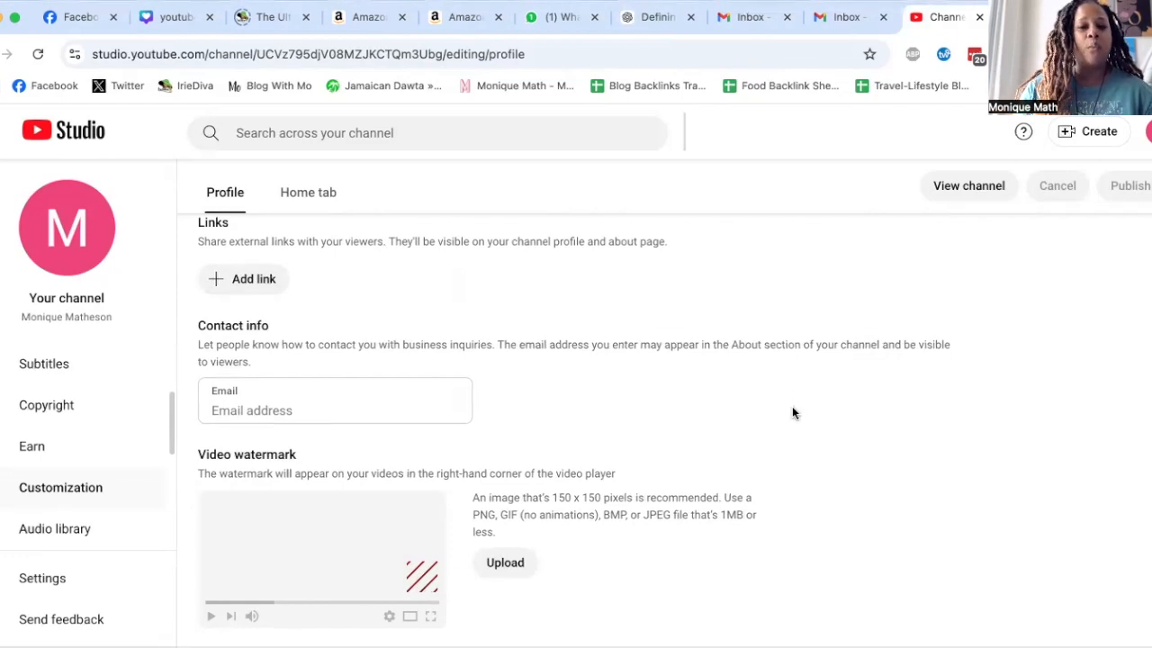
{"action": "scroll", "coordinate": [792, 405], "scroll_direction": "up", "scroll_amount": 10}
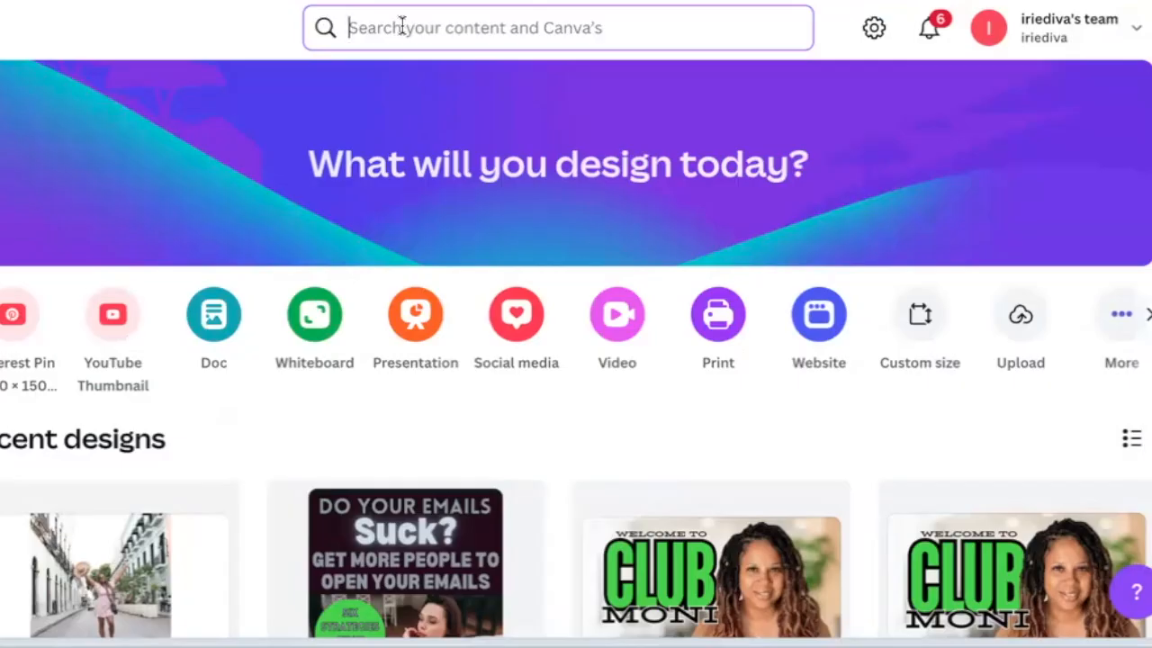
Step: Search Canva for "youtube banner"
{"action": "left_click", "coordinate": [402, 27]}
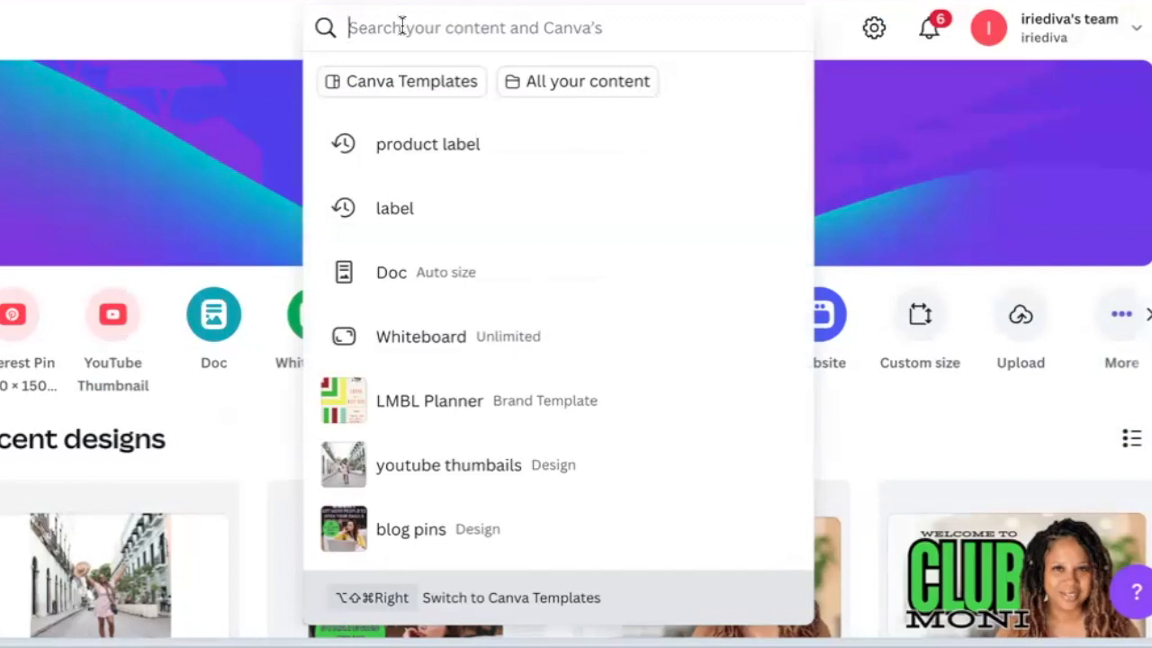
{"action": "type", "text": "youtube banner"}
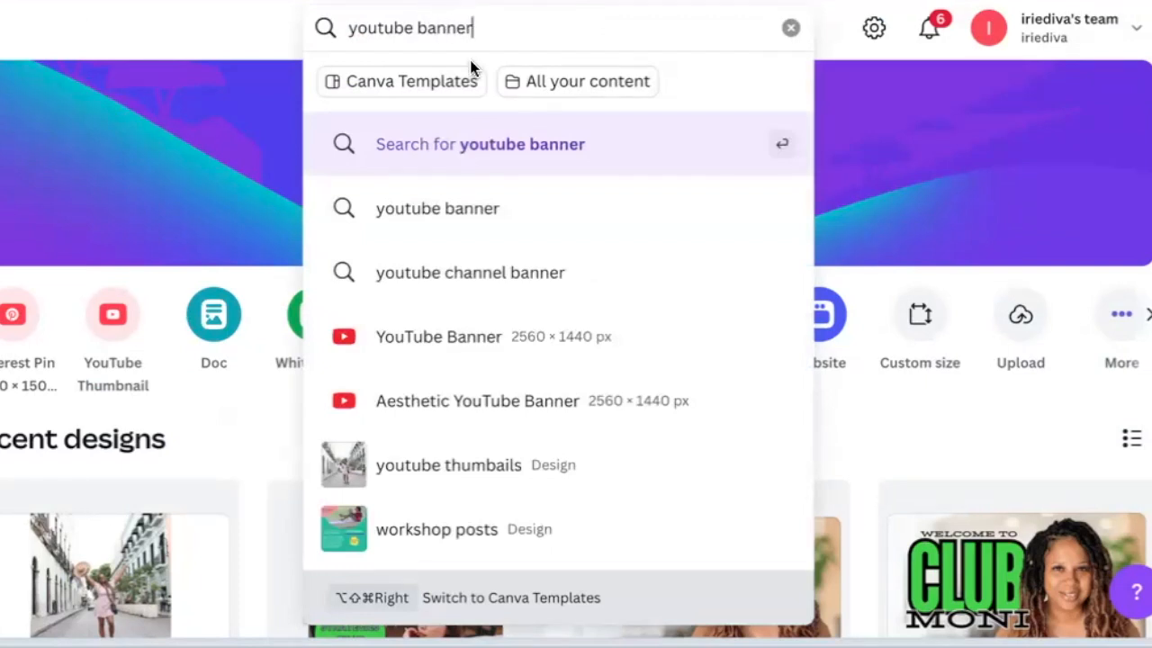
{"action": "key", "text": "Return"}
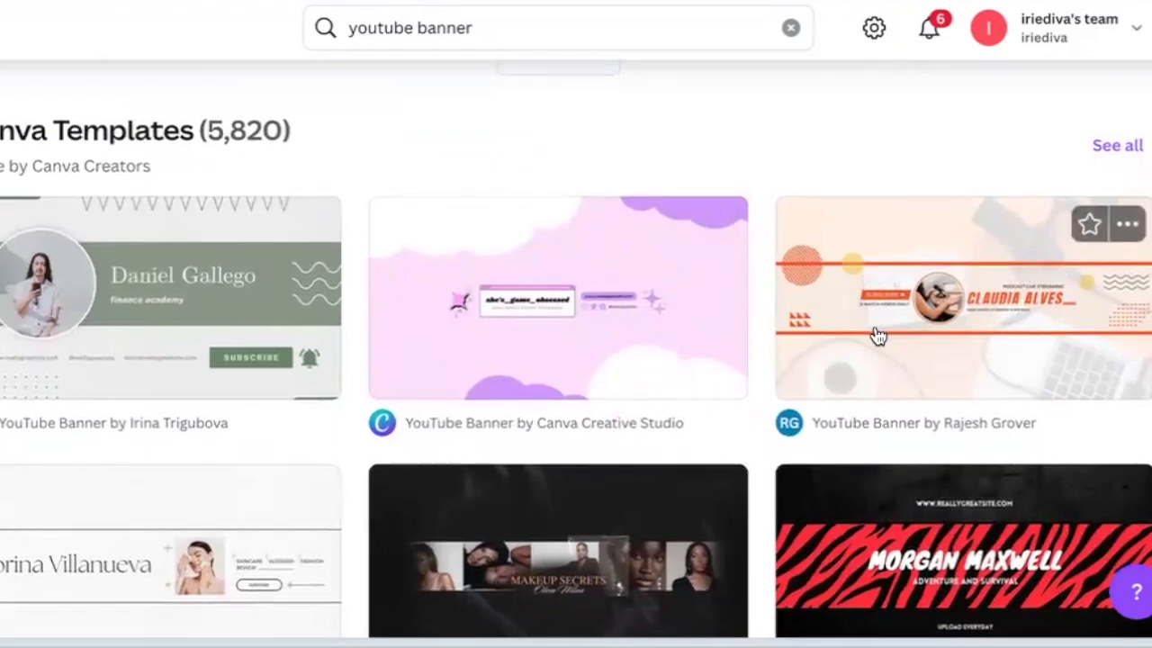
Step: Browse the YouTube banner templates and open the preview of the Aesthetic Pink Vlog Youtube Banner
{"action": "scroll", "coordinate": [877, 336], "scroll_direction": "down", "scroll_amount": 7}
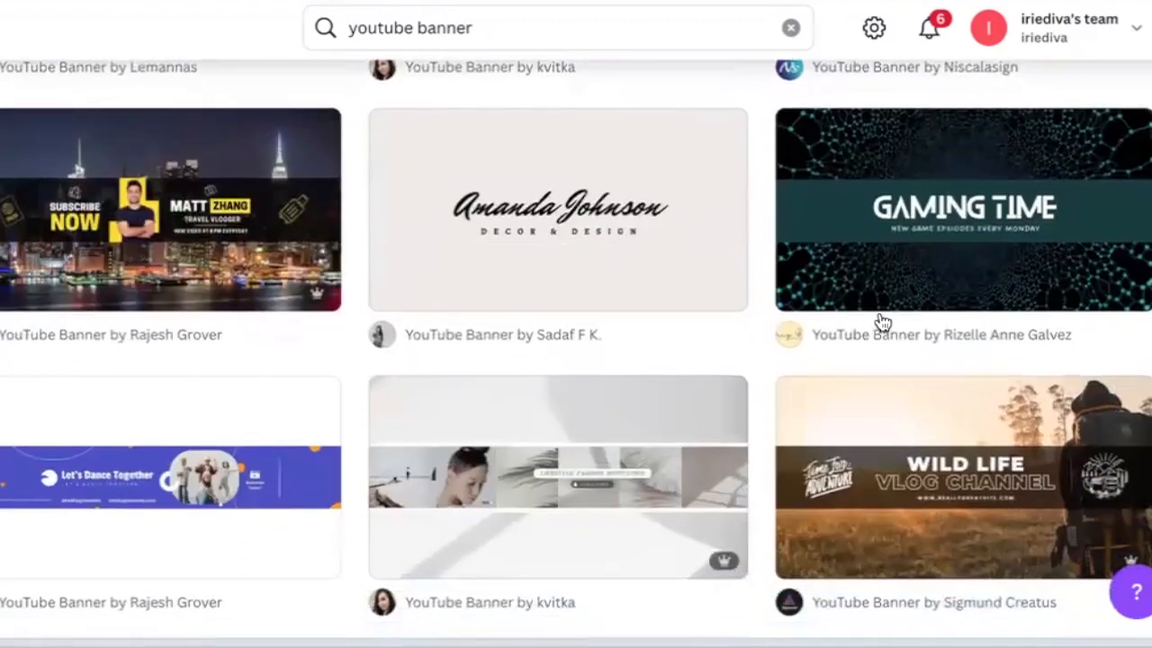
{"action": "scroll", "coordinate": [881, 323], "scroll_direction": "down", "scroll_amount": 4}
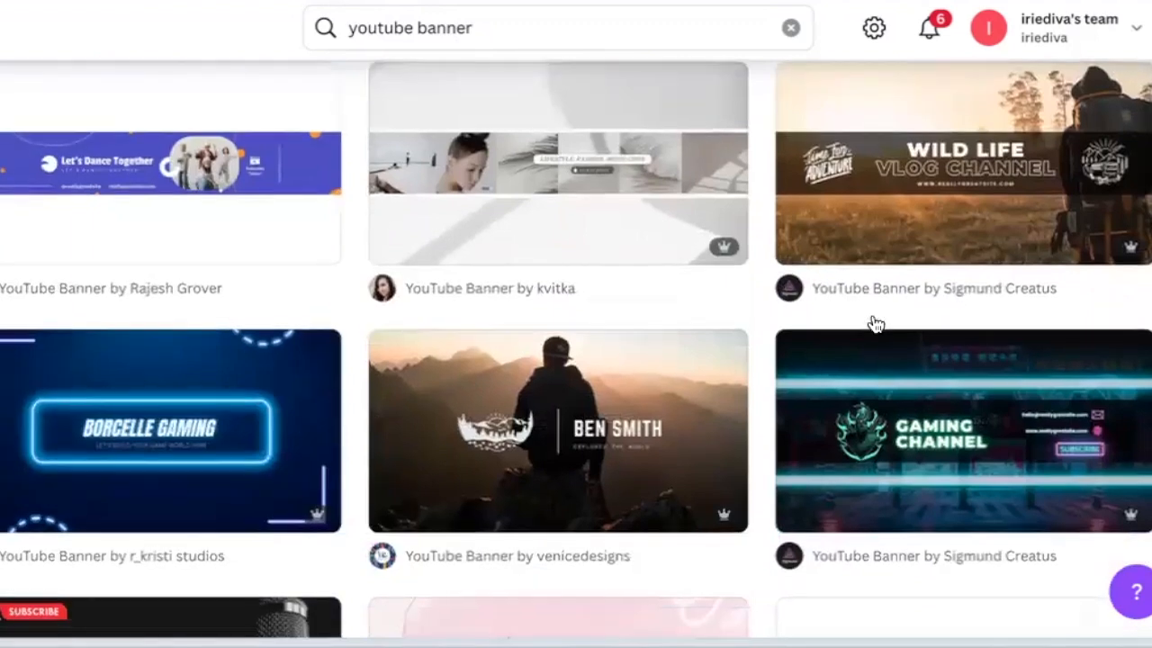
{"action": "scroll", "coordinate": [877, 324], "scroll_direction": "down", "scroll_amount": 4}
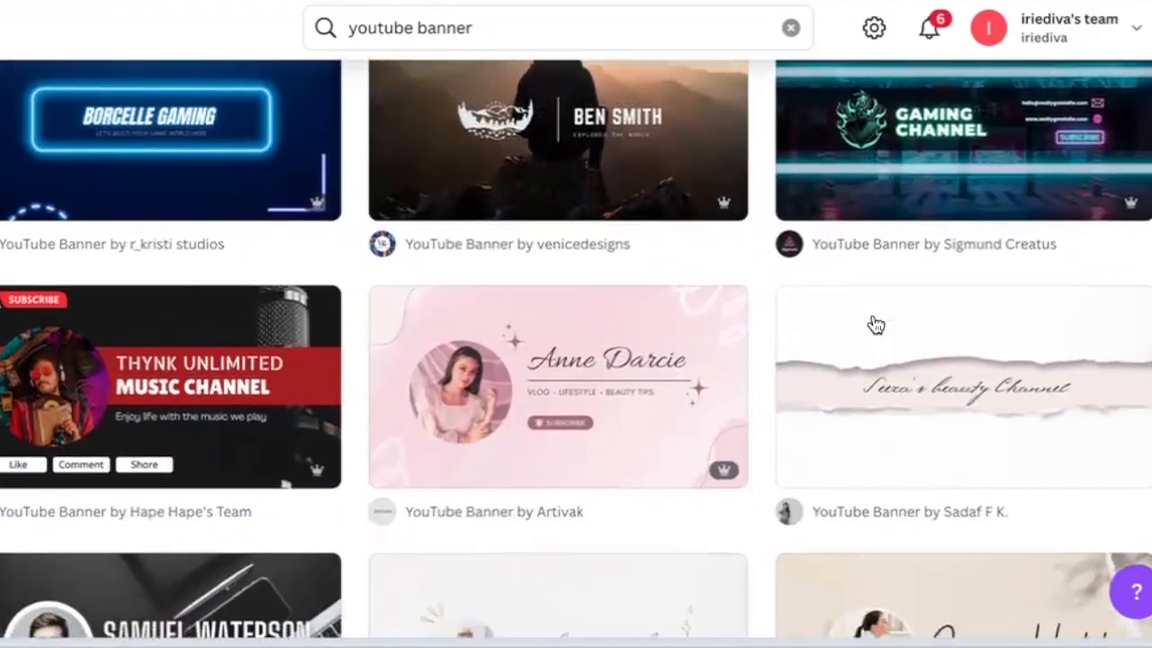
{"action": "left_click", "coordinate": [569, 367]}
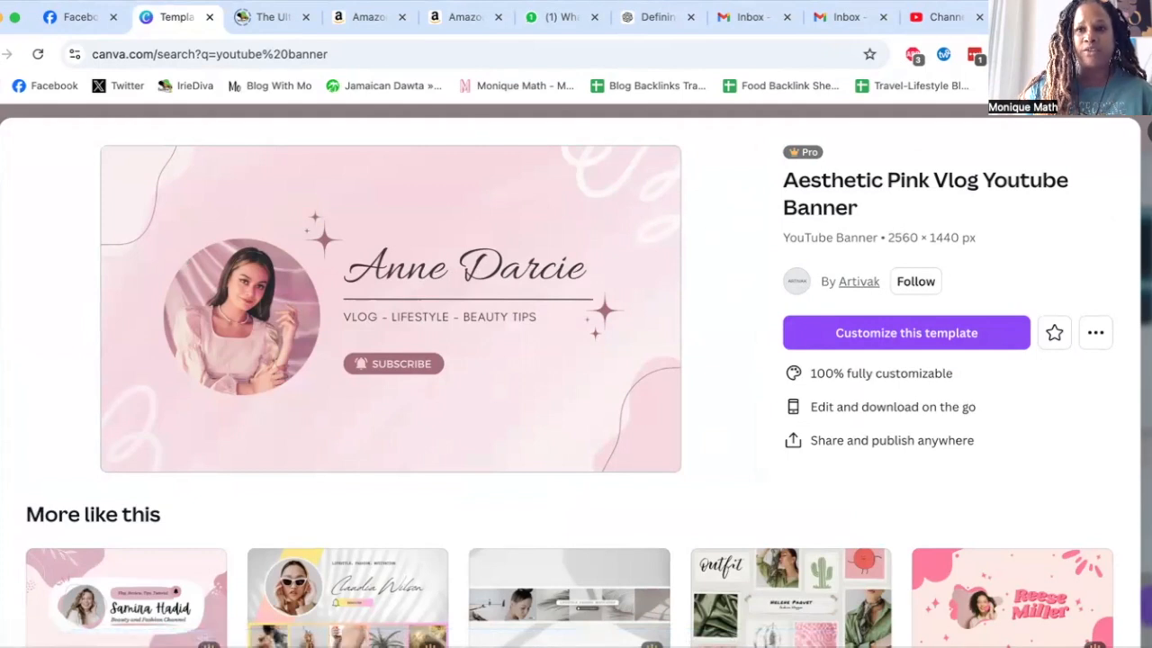
Step: Return to YouTube Studio and examine the Home tab visibility option and layout sections in the channel customization
{"action": "left_click", "coordinate": [1035, 17]}
{"action": "left_click", "coordinate": [940, 24]}
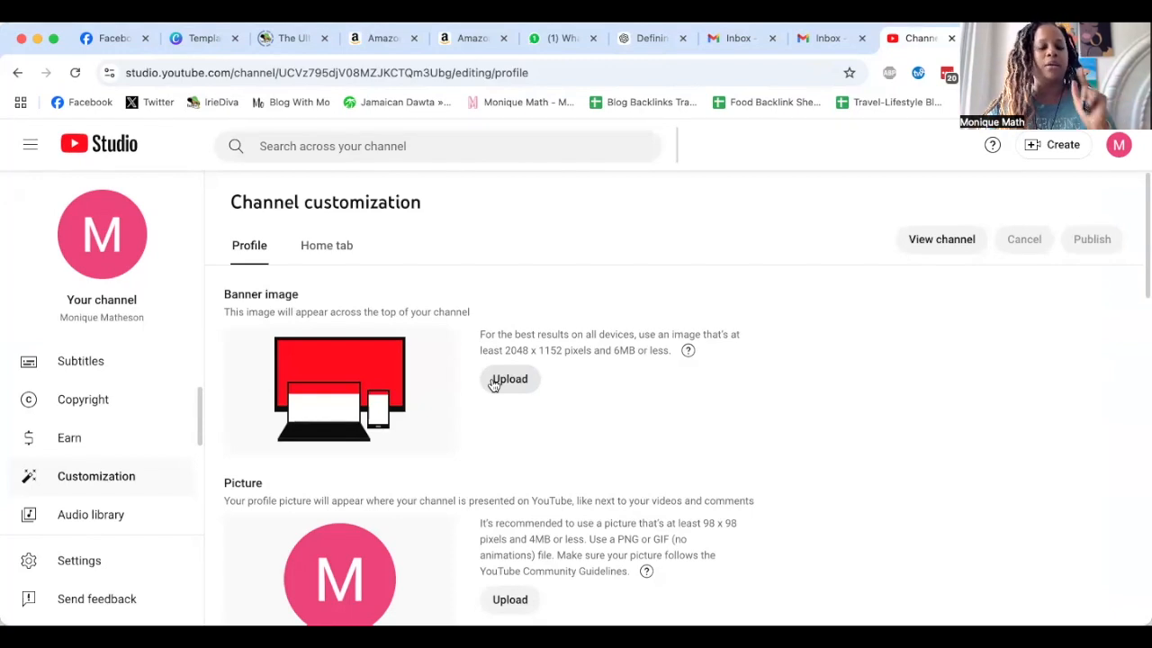
{"action": "left_click", "coordinate": [342, 246]}
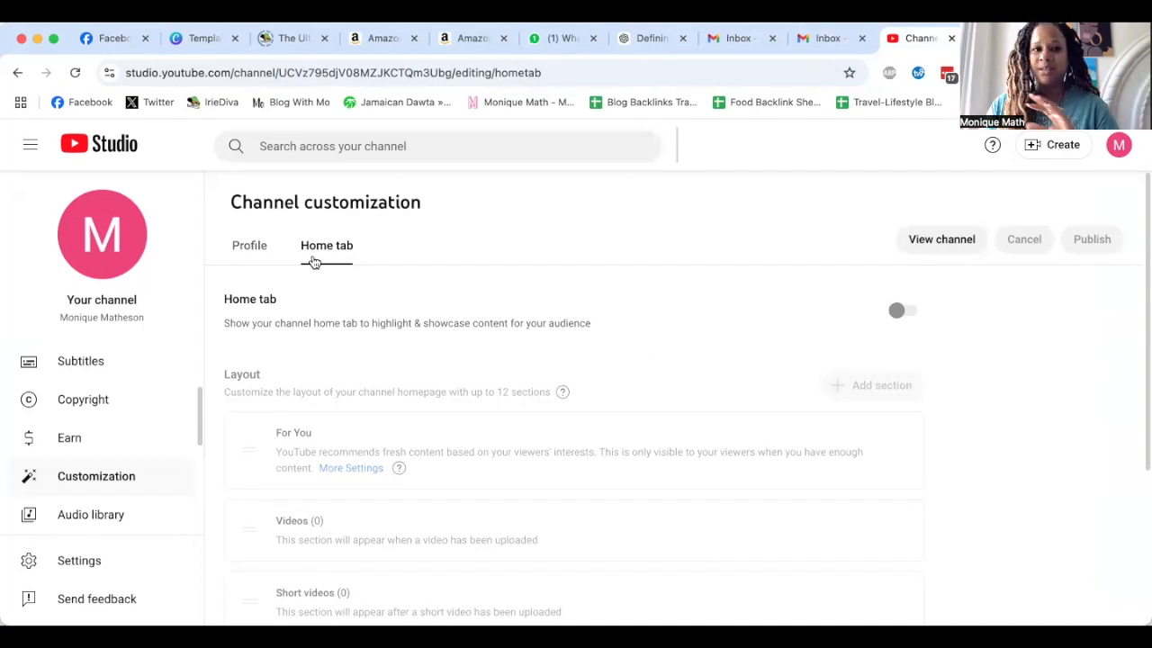
{"action": "scroll", "coordinate": [683, 415], "scroll_direction": "down", "scroll_amount": 1}
{"action": "scroll", "coordinate": [682, 416], "scroll_direction": "down", "scroll_amount": 3}
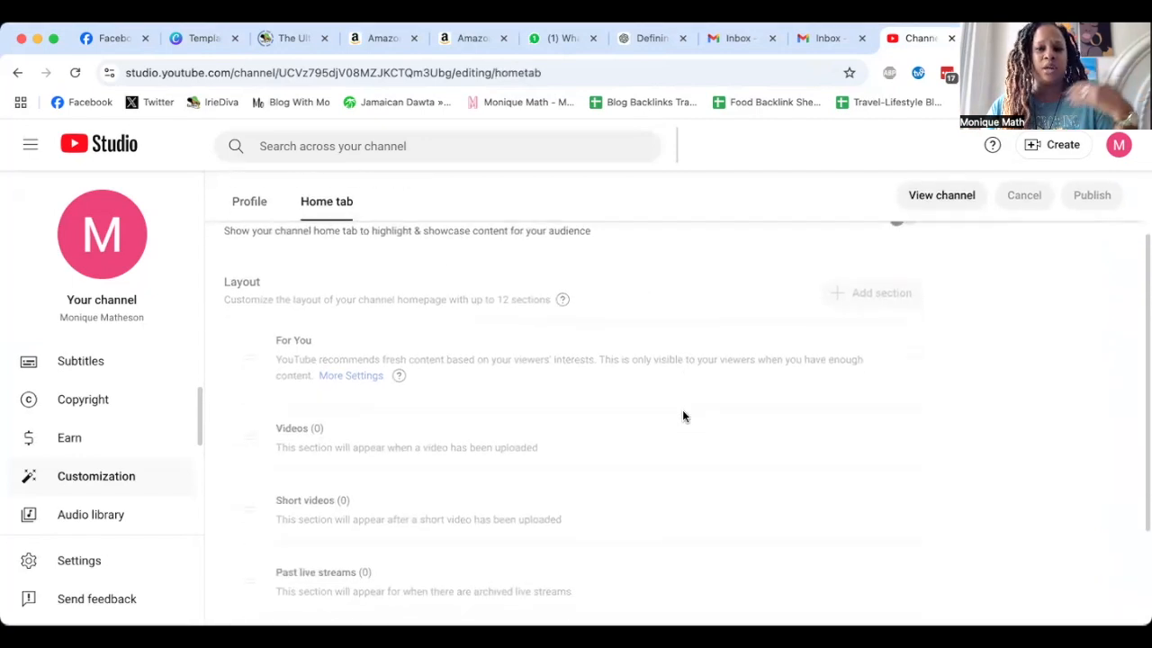
{"action": "scroll", "coordinate": [682, 415], "scroll_direction": "down", "scroll_amount": 2}
{"action": "scroll", "coordinate": [682, 416], "scroll_direction": "up", "scroll_amount": 5}
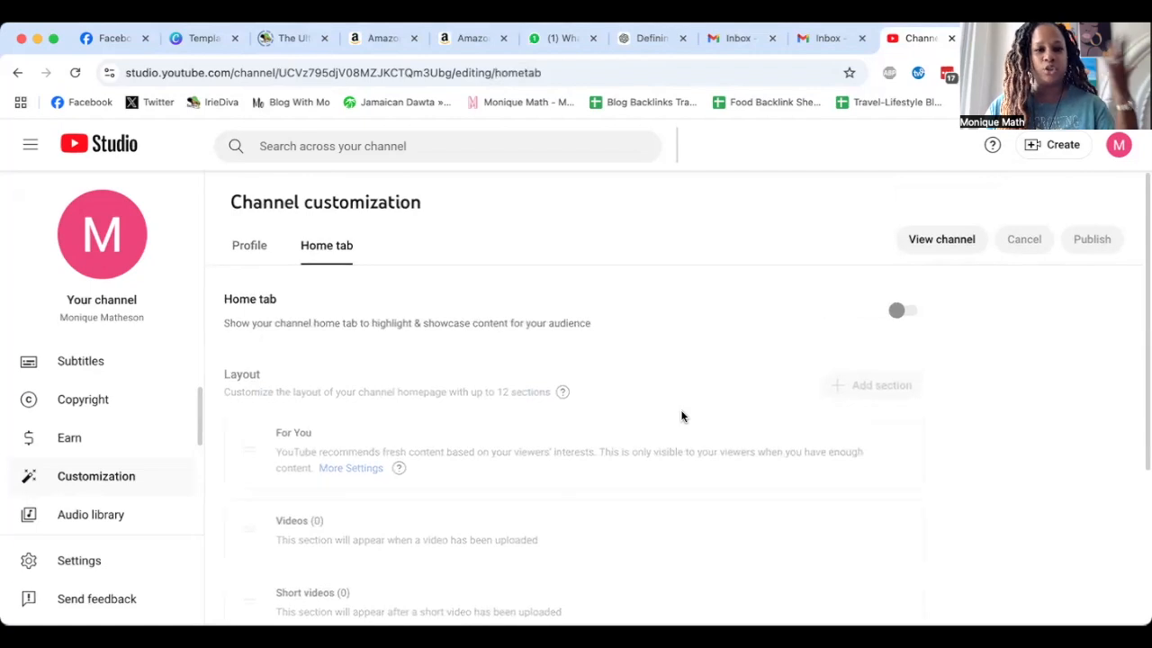
{"action": "scroll", "coordinate": [444, 368], "scroll_direction": "down", "scroll_amount": 1}
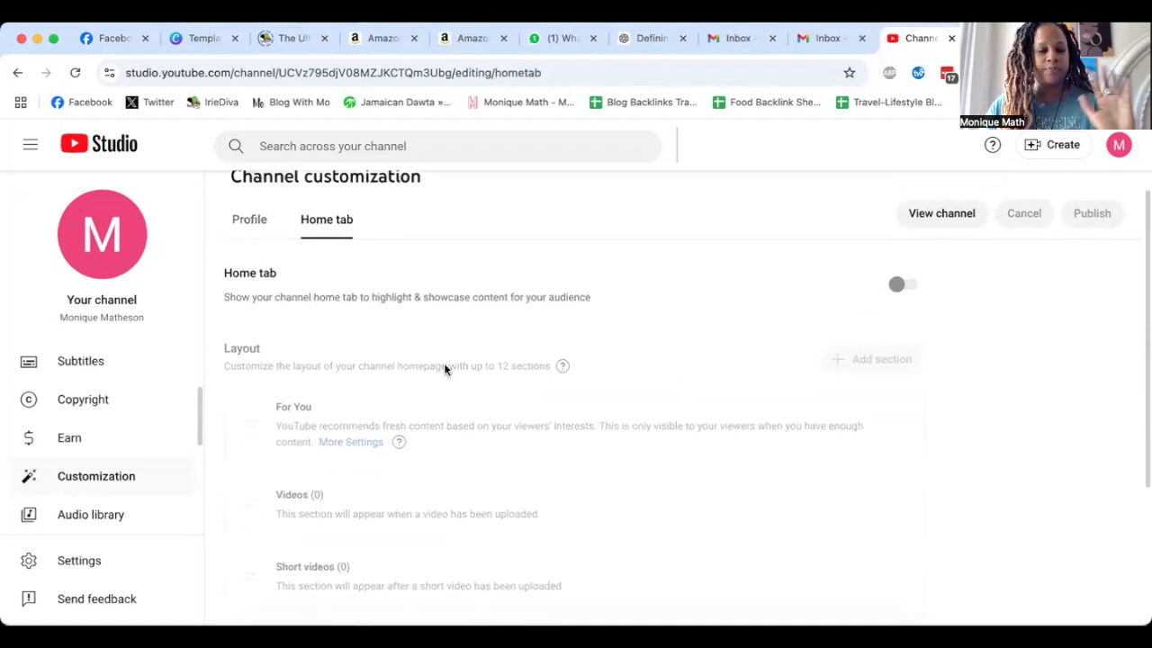
Step: Open the channel's Earn page and review the YouTube Partner Program's earning options, support tools and joining requirements
{"action": "left_click", "coordinate": [109, 449]}
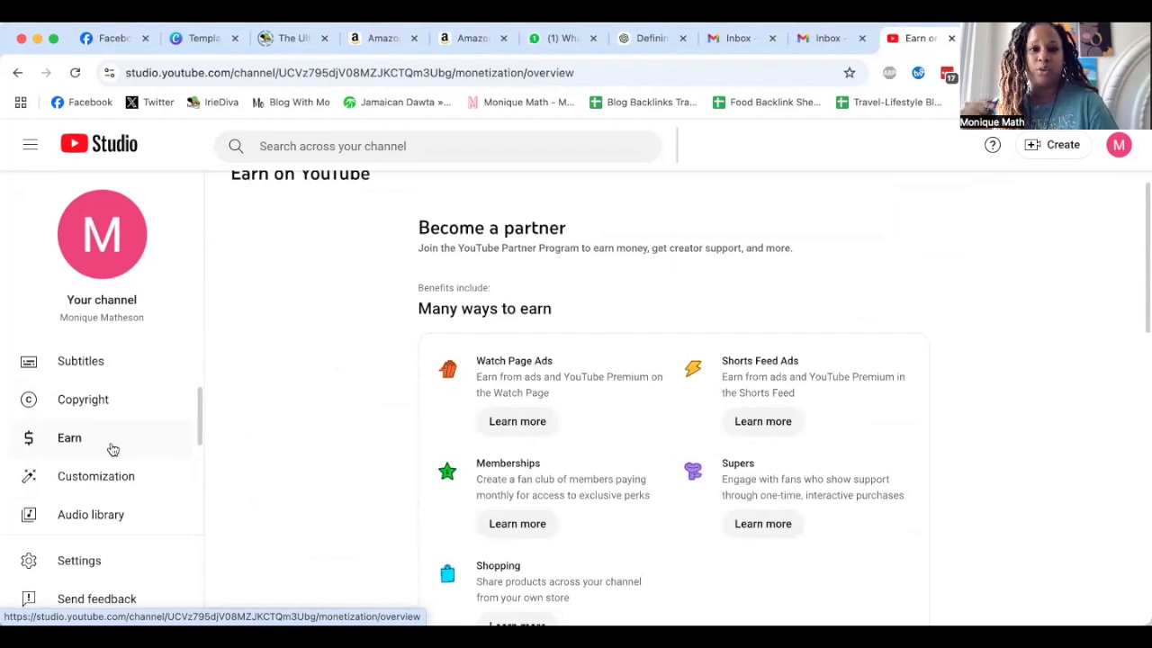
{"action": "scroll", "coordinate": [998, 393], "scroll_direction": "up", "scroll_amount": 1}
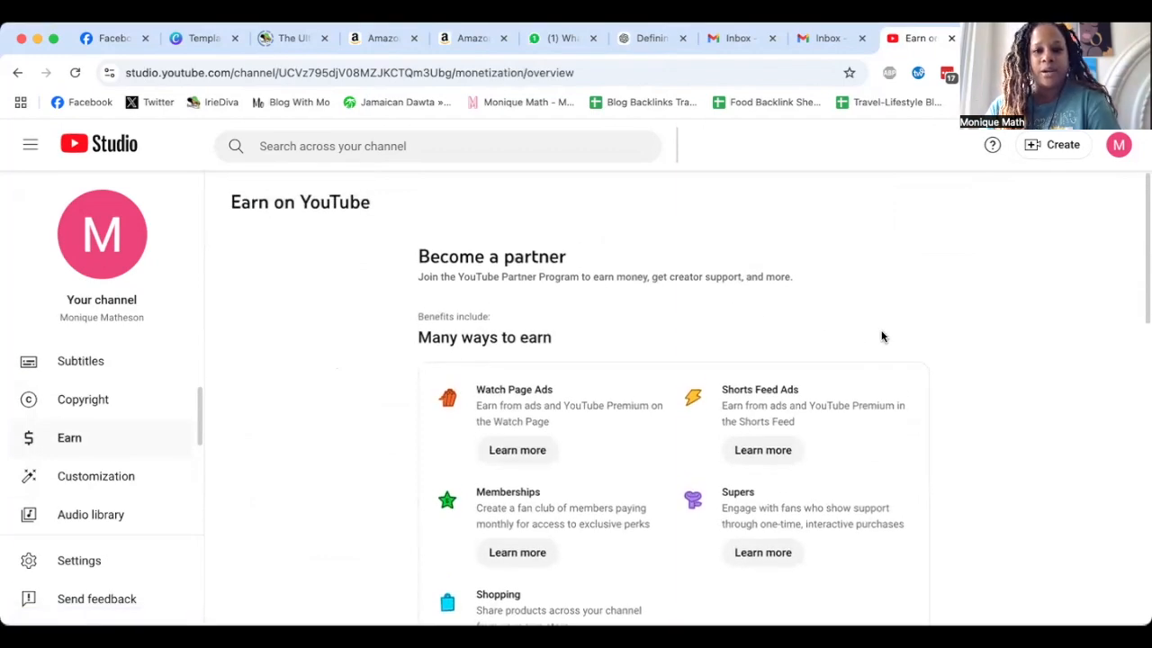
{"action": "scroll", "coordinate": [906, 441], "scroll_direction": "down", "scroll_amount": 2}
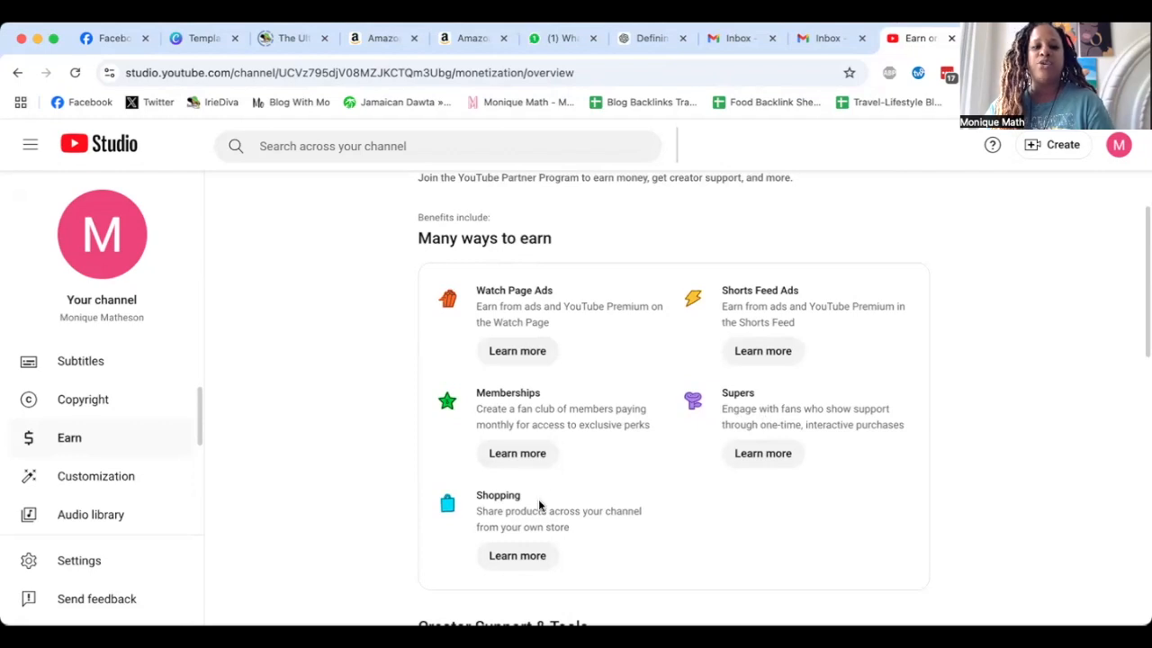
{"action": "scroll", "coordinate": [558, 513], "scroll_direction": "down", "scroll_amount": 1}
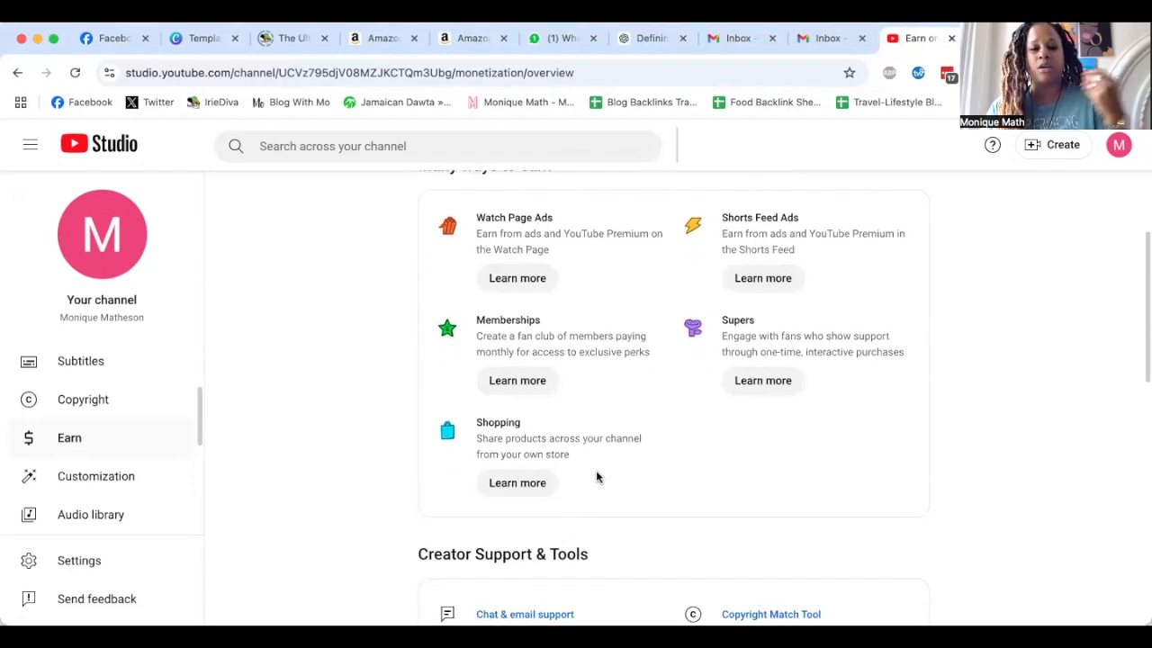
{"action": "scroll", "coordinate": [594, 468], "scroll_direction": "down", "scroll_amount": 3}
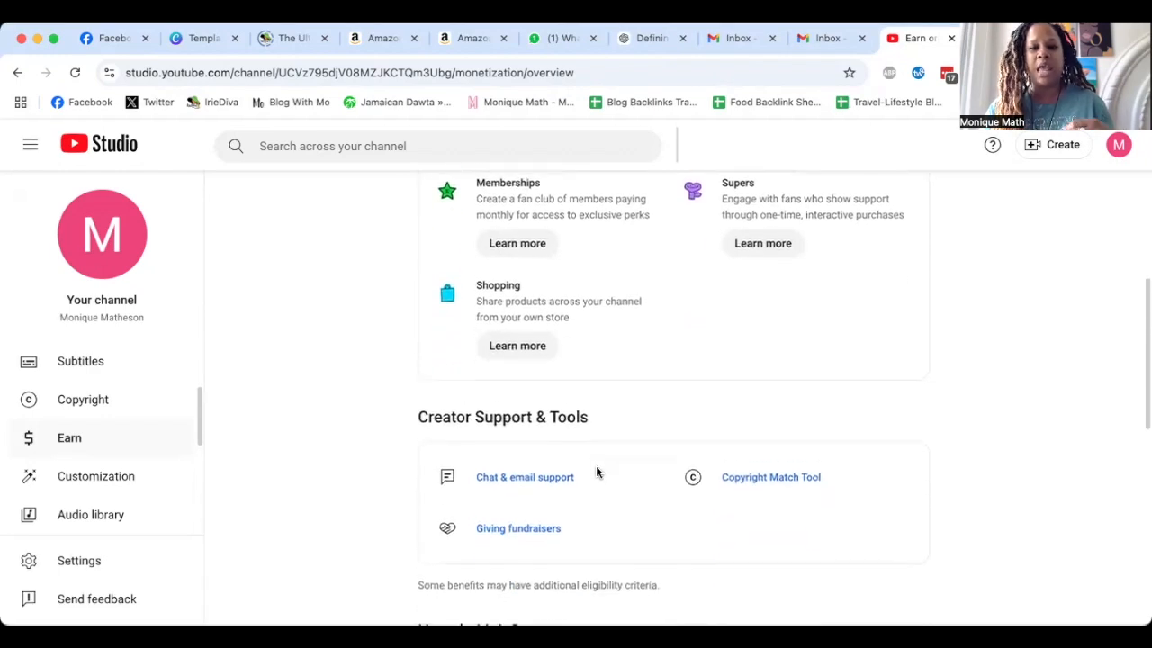
{"action": "scroll", "coordinate": [600, 466], "scroll_direction": "down", "scroll_amount": 2}
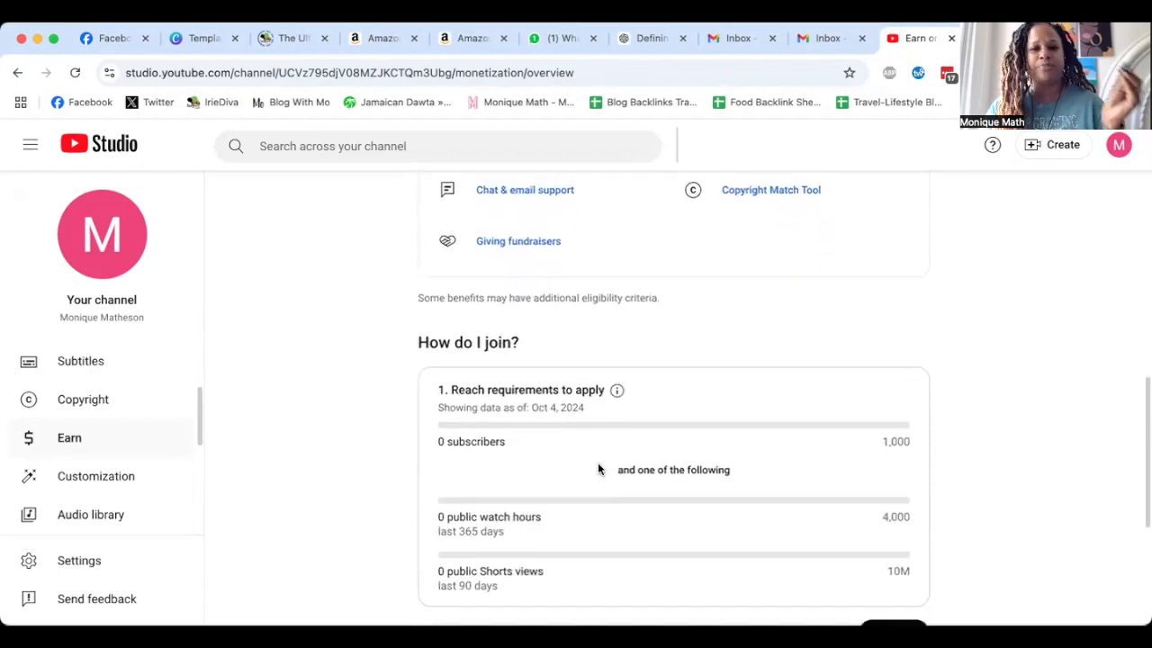
{"action": "scroll", "coordinate": [598, 468], "scroll_direction": "down", "scroll_amount": 1}
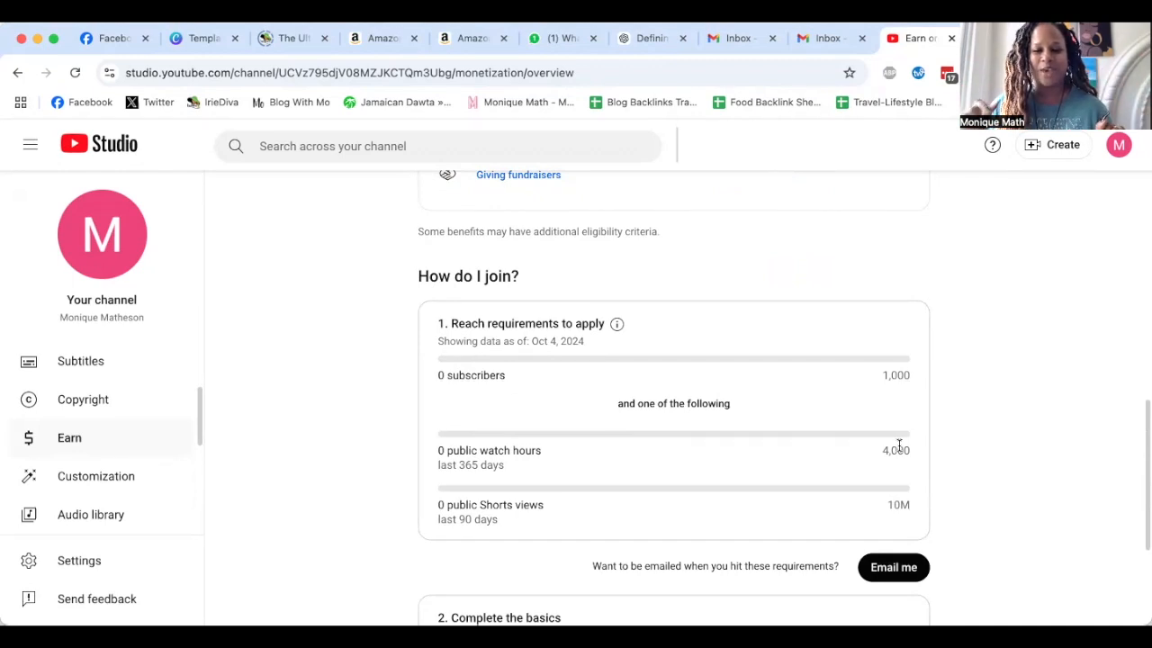
Step: Examine the remaining Partner Program joining stages, including completing the basics and passing channel reviews
{"action": "scroll", "coordinate": [941, 490], "scroll_direction": "down", "scroll_amount": 2}
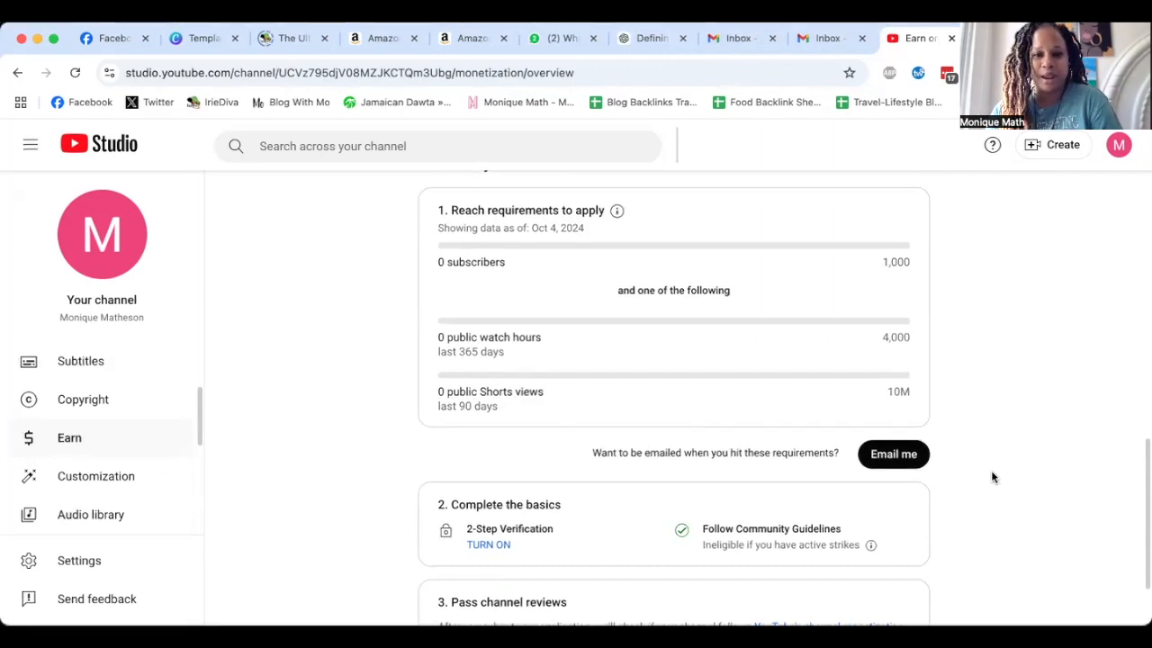
{"action": "scroll", "coordinate": [990, 477], "scroll_direction": "down", "scroll_amount": 2}
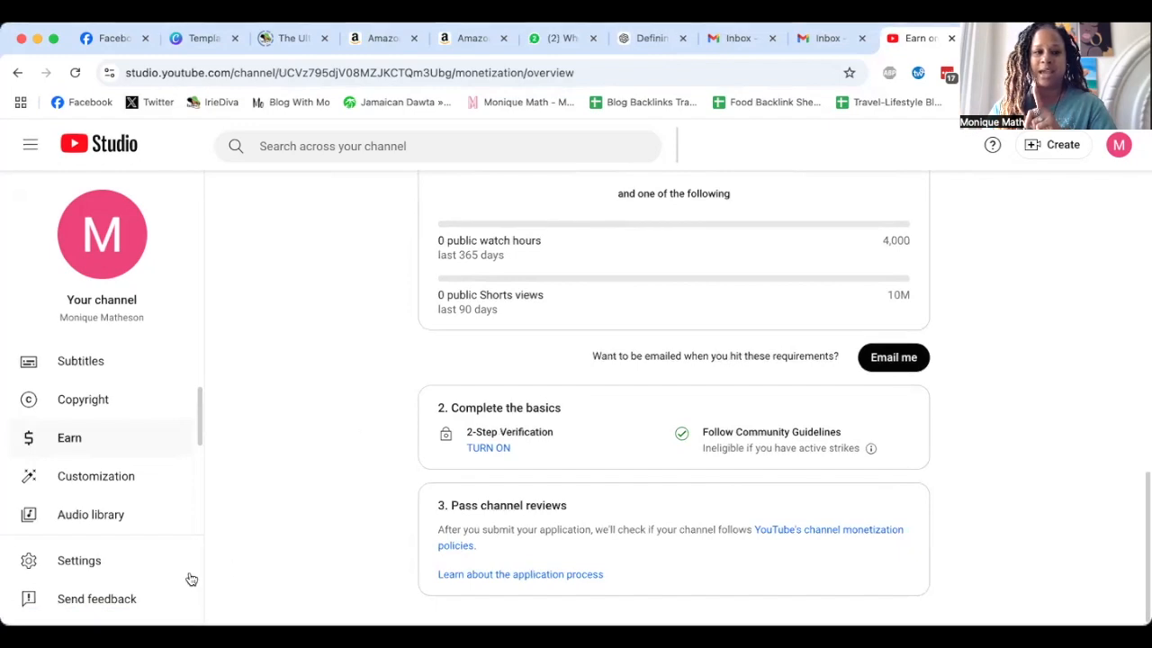
Step: Open the channel's Audio library and examine the music tracks with their download option and license type
{"action": "left_click", "coordinate": [121, 529]}
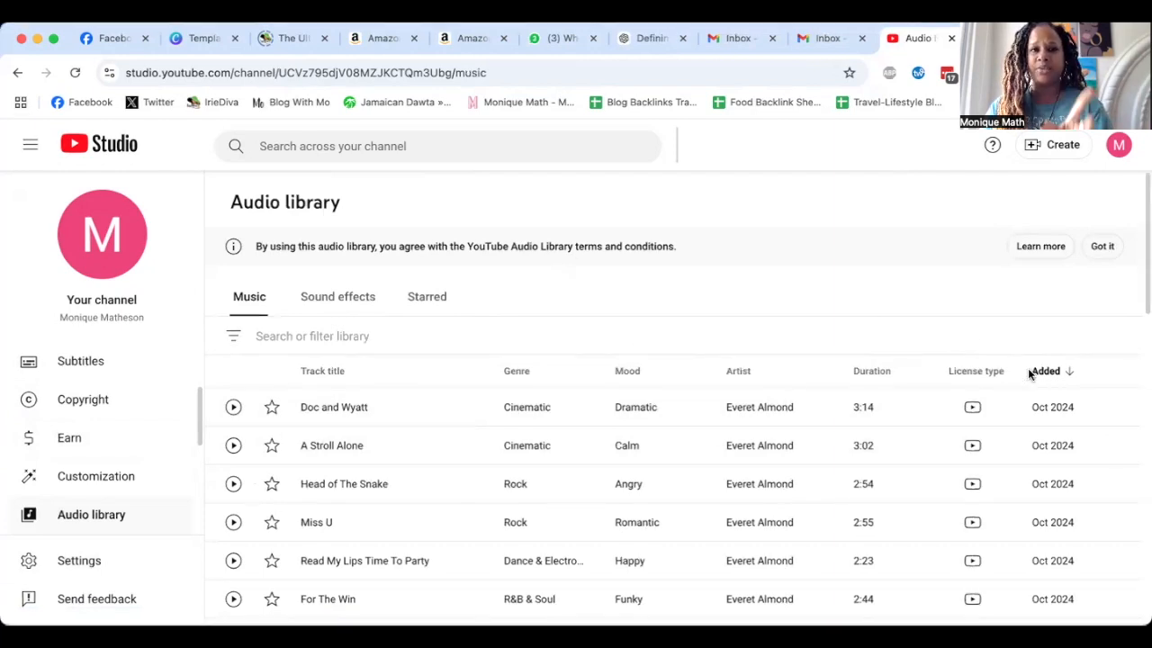
{"action": "mouse_move", "coordinate": [1036, 406]}
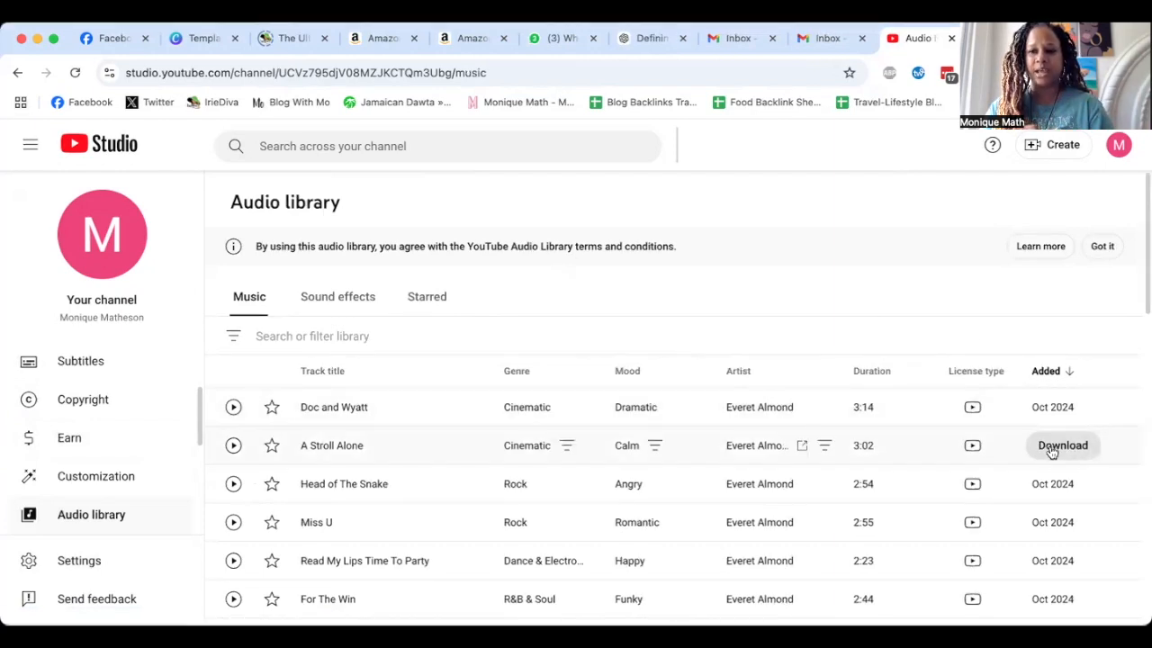
{"action": "mouse_move", "coordinate": [1051, 480]}
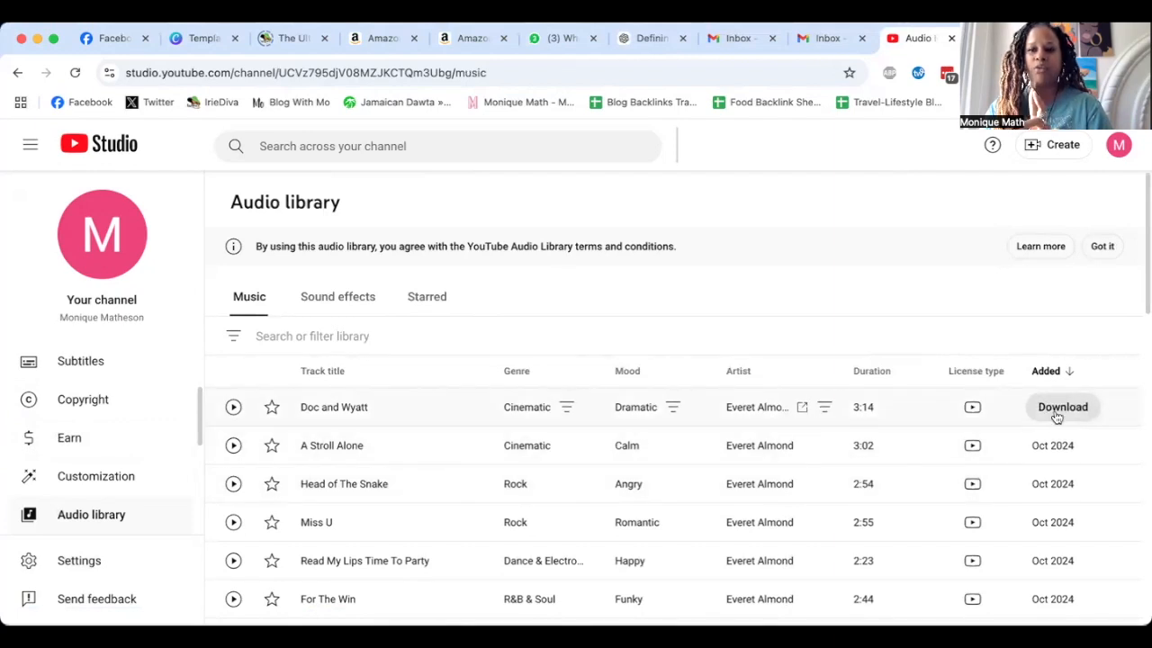
{"action": "mouse_move", "coordinate": [969, 407]}
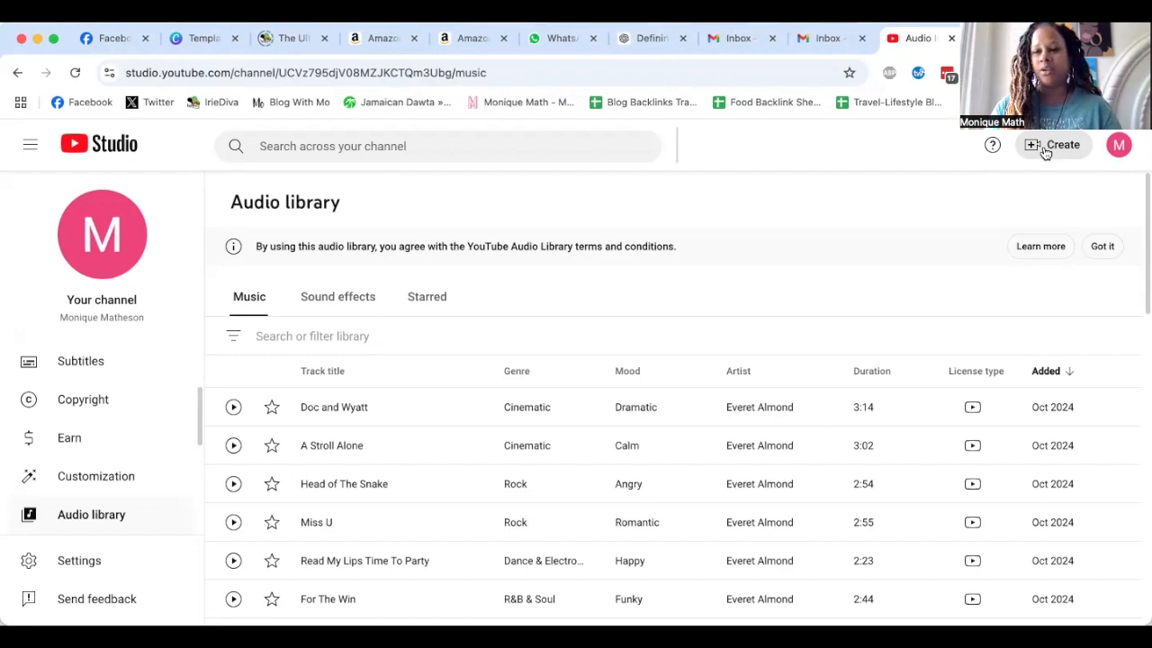
Step: Start a new video upload and choose the file build confidence online.mp4
{"action": "left_click", "coordinate": [1045, 148]}
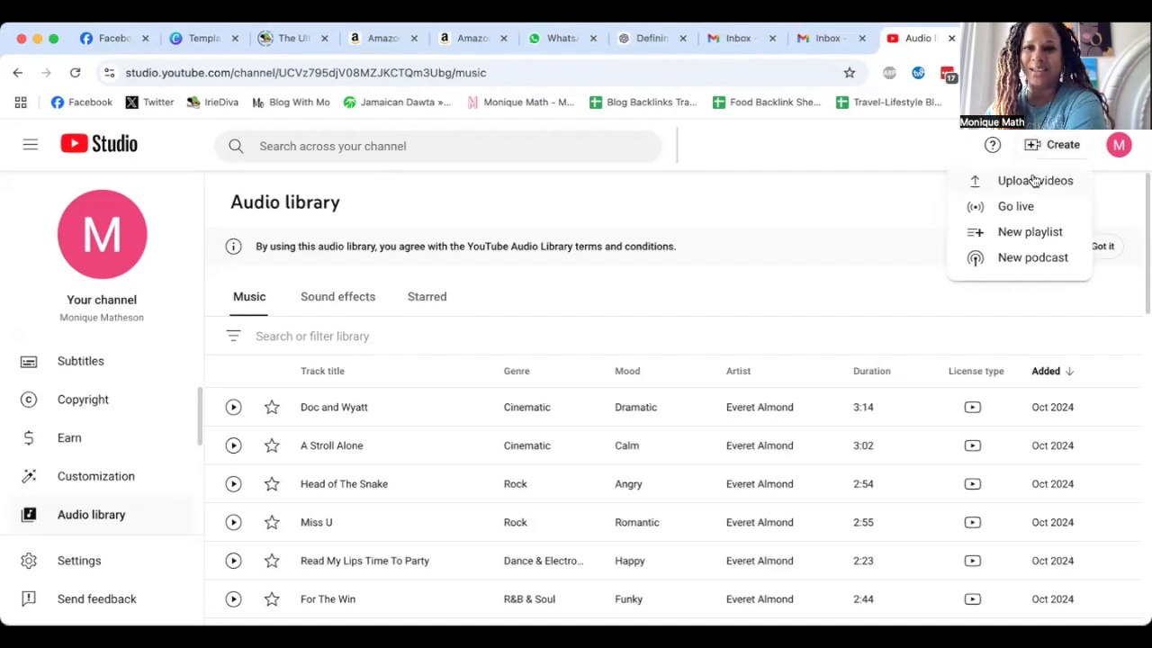
{"action": "left_click", "coordinate": [1033, 181]}
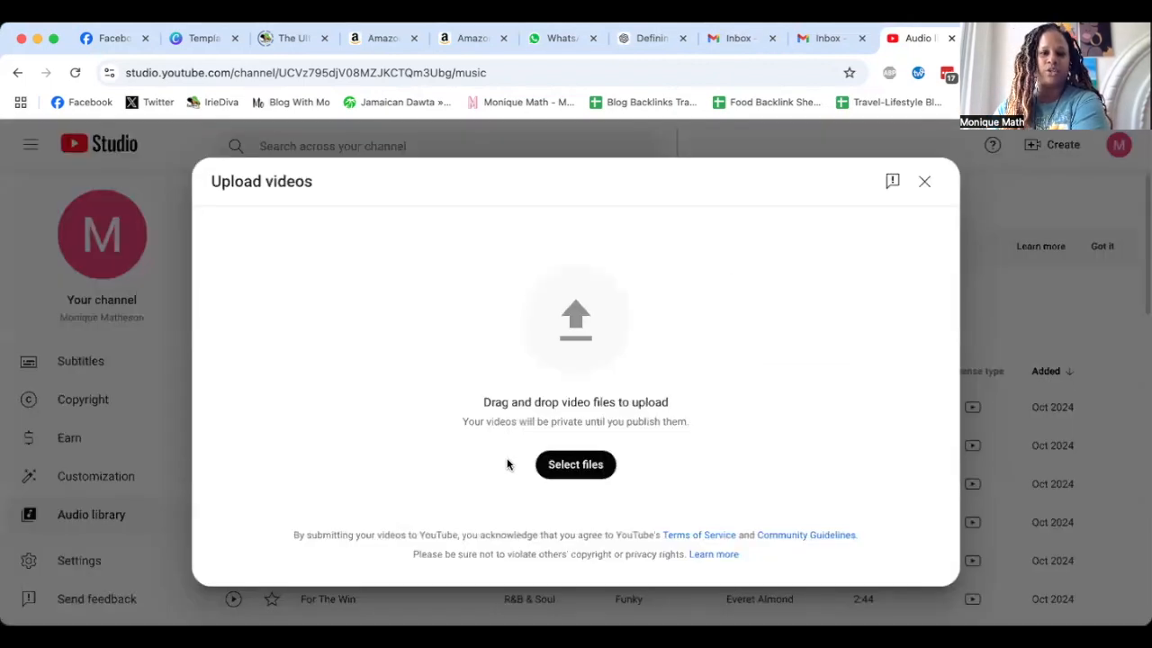
{"action": "left_click", "coordinate": [557, 461]}
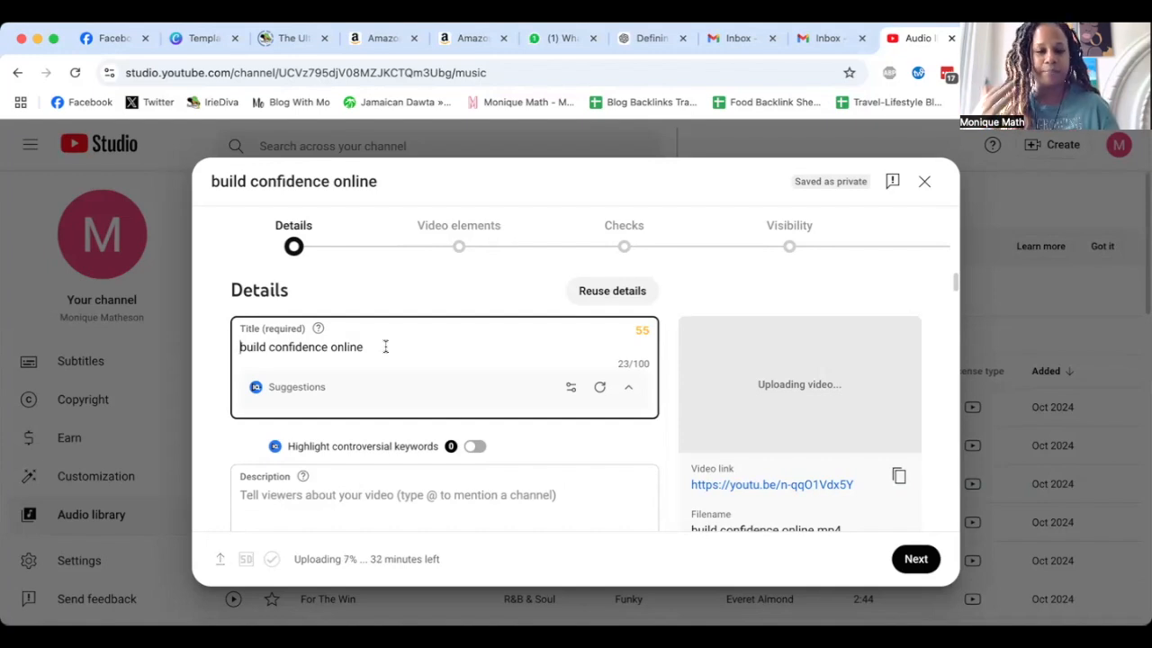
Step: Examine the Title and Description fields in the uploaded video's details
{"action": "scroll", "coordinate": [385, 351], "scroll_direction": "down", "scroll_amount": 1}
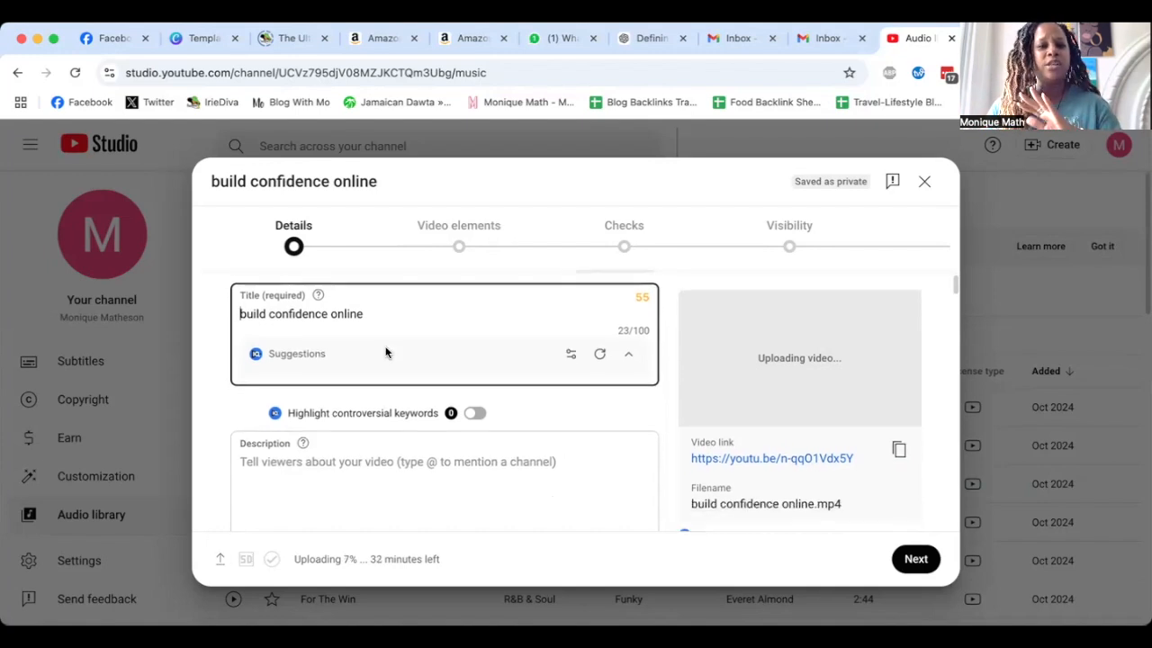
{"action": "scroll", "coordinate": [386, 351], "scroll_direction": "down", "scroll_amount": 1}
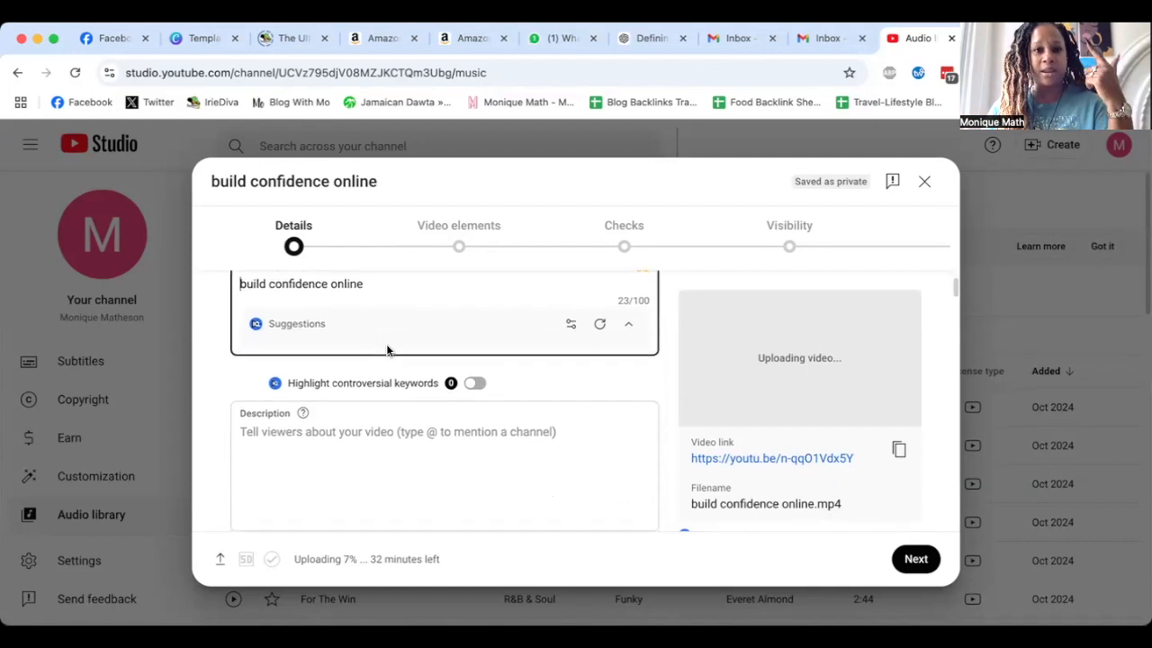
{"action": "scroll", "coordinate": [387, 350], "scroll_direction": "down", "scroll_amount": 2}
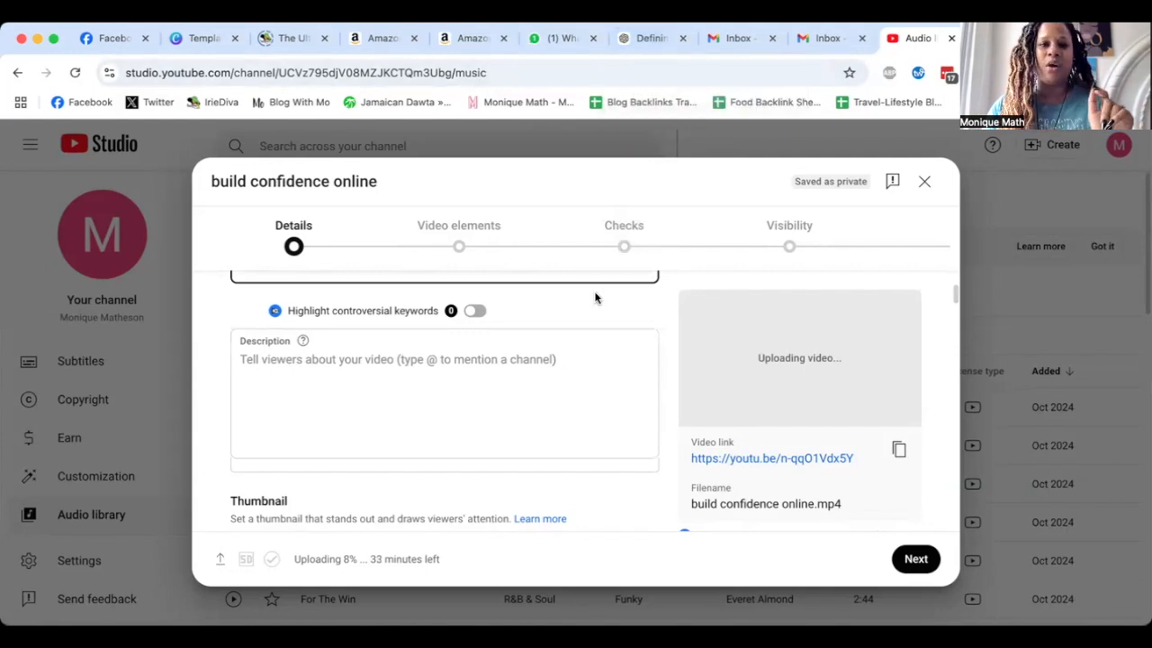
{"action": "scroll", "coordinate": [594, 291], "scroll_direction": "up", "scroll_amount": 2}
Step: Switch to the ChatGPT conversation and look through the pointers for the Skool coaching community's sales page
{"action": "left_click", "coordinate": [635, 40]}
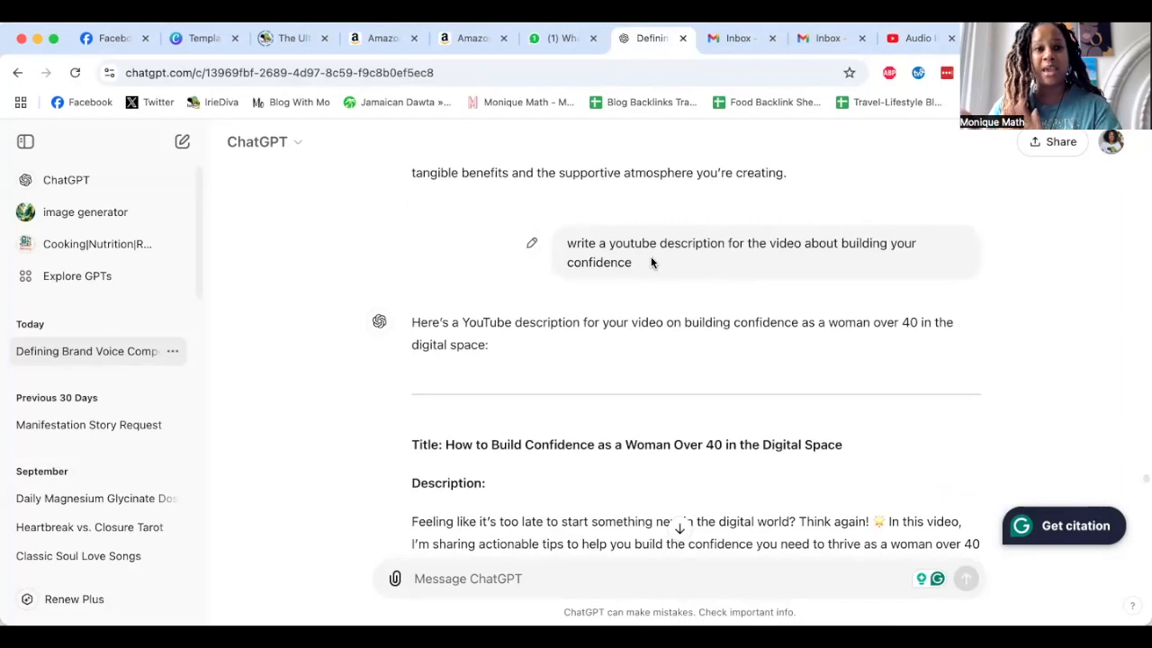
{"action": "scroll", "coordinate": [651, 262], "scroll_direction": "up", "scroll_amount": 10}
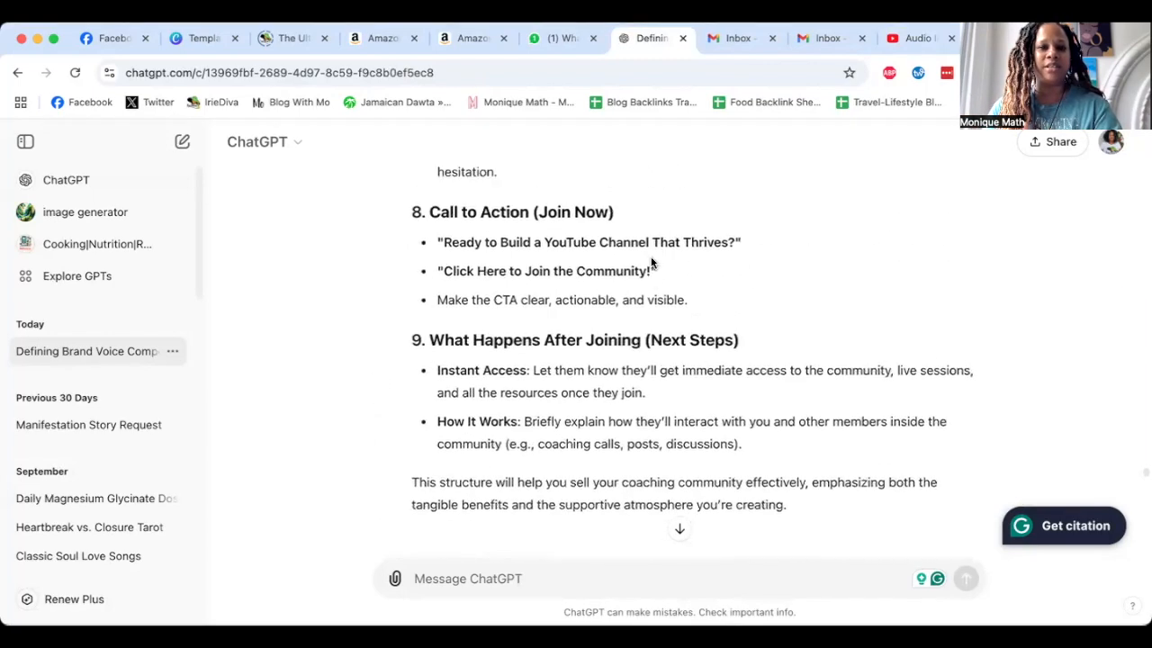
{"action": "scroll", "coordinate": [651, 262], "scroll_direction": "up", "scroll_amount": 10}
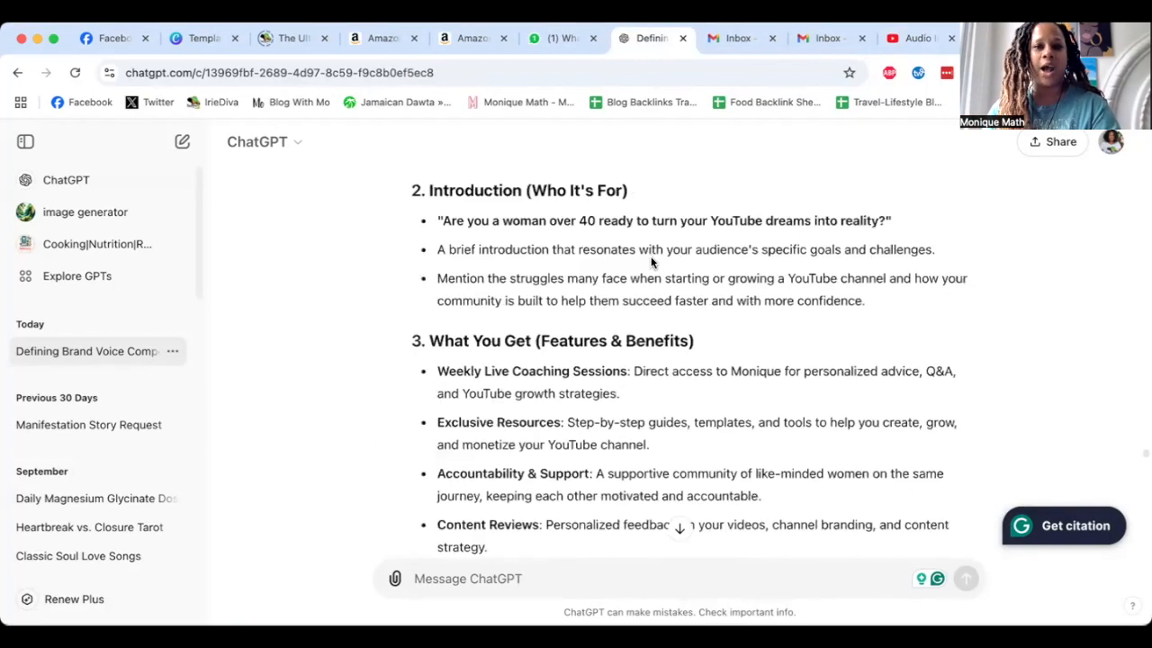
{"action": "scroll", "coordinate": [652, 262], "scroll_direction": "up", "scroll_amount": 5}
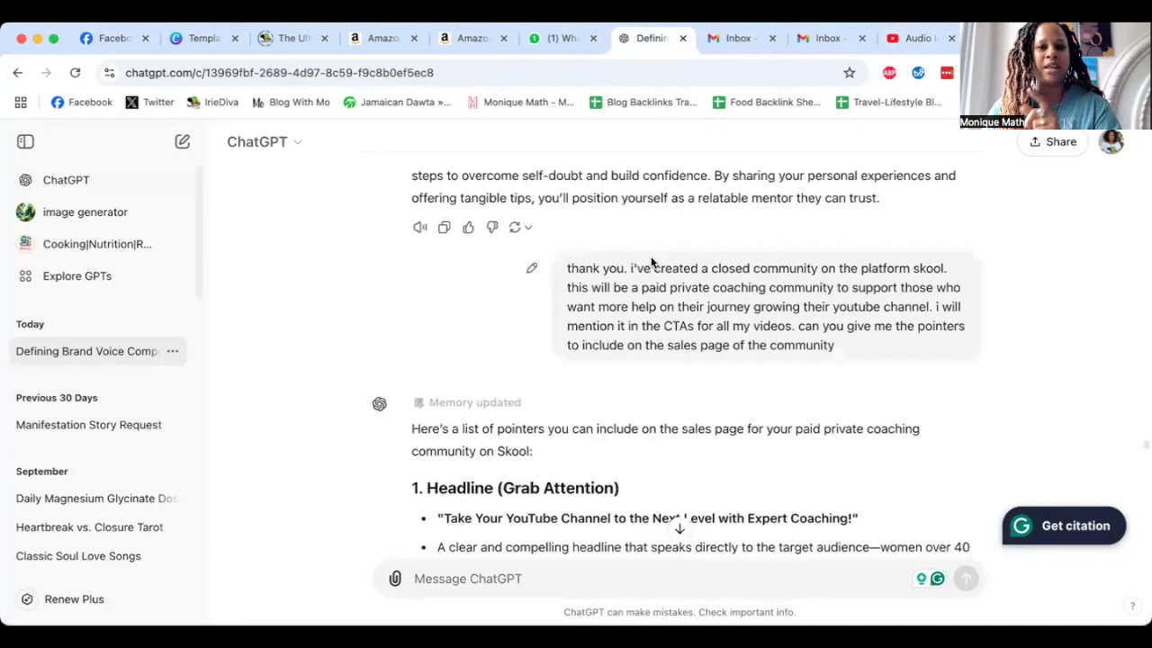
{"action": "scroll", "coordinate": [652, 262], "scroll_direction": "down", "scroll_amount": 2}
{"action": "scroll", "coordinate": [652, 262], "scroll_direction": "down", "scroll_amount": 4}
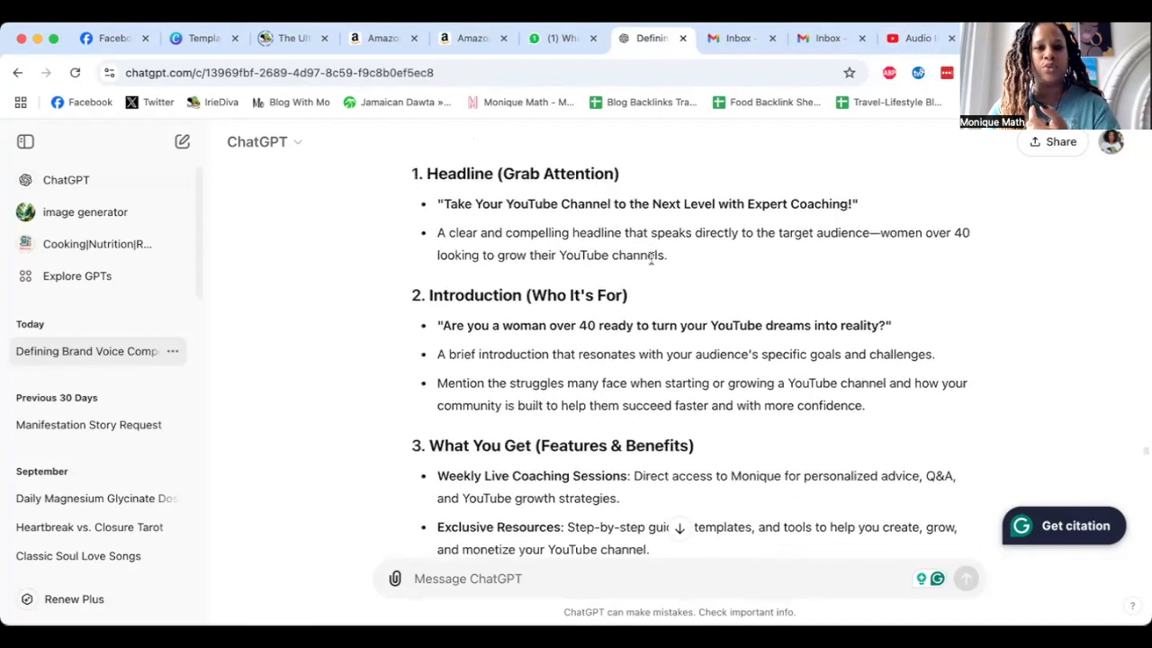
{"action": "scroll", "coordinate": [651, 262], "scroll_direction": "down", "scroll_amount": 1}
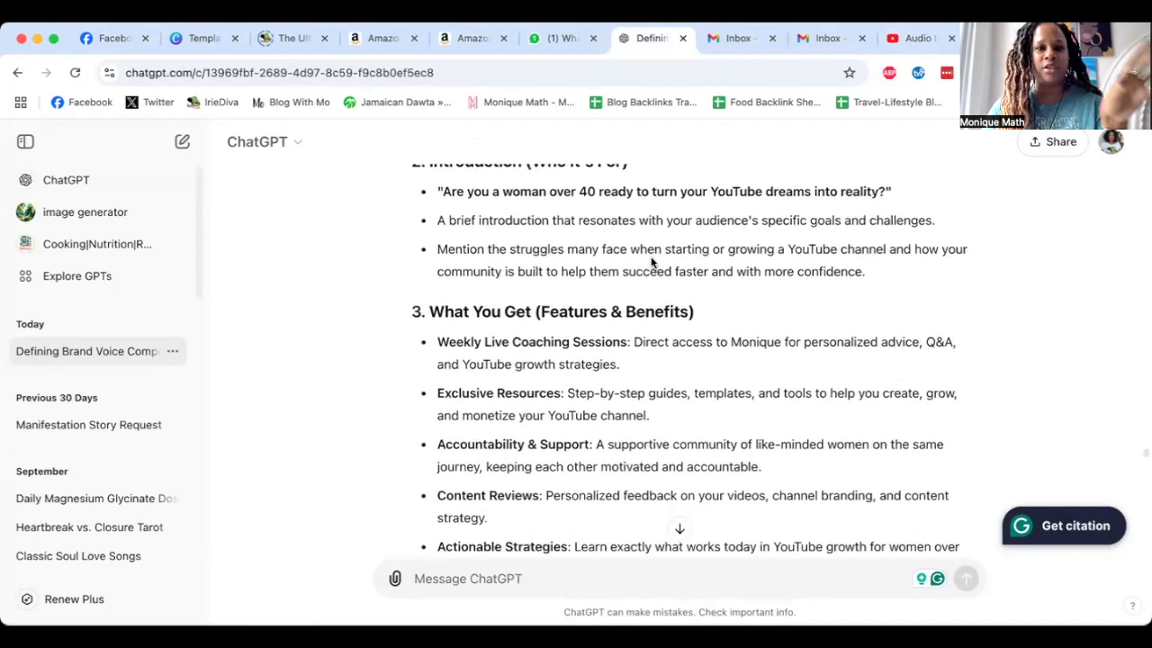
{"action": "scroll", "coordinate": [652, 262], "scroll_direction": "down", "scroll_amount": 5}
{"action": "scroll", "coordinate": [652, 258], "scroll_direction": "down", "scroll_amount": 5}
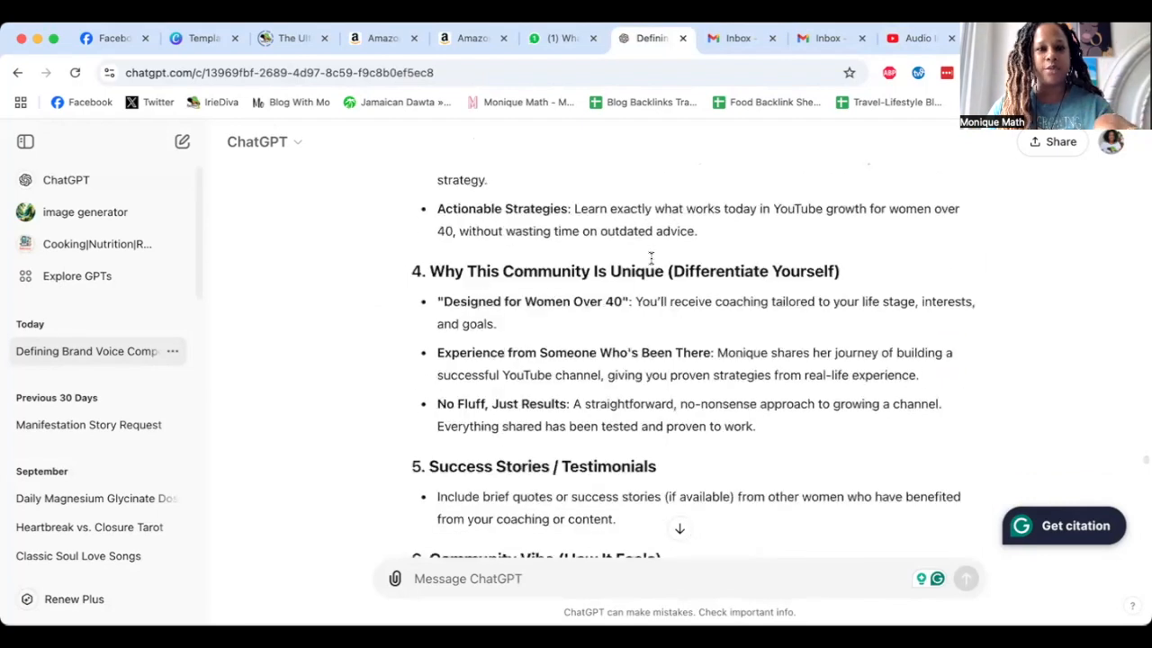
{"action": "scroll", "coordinate": [652, 258], "scroll_direction": "down", "scroll_amount": 7}
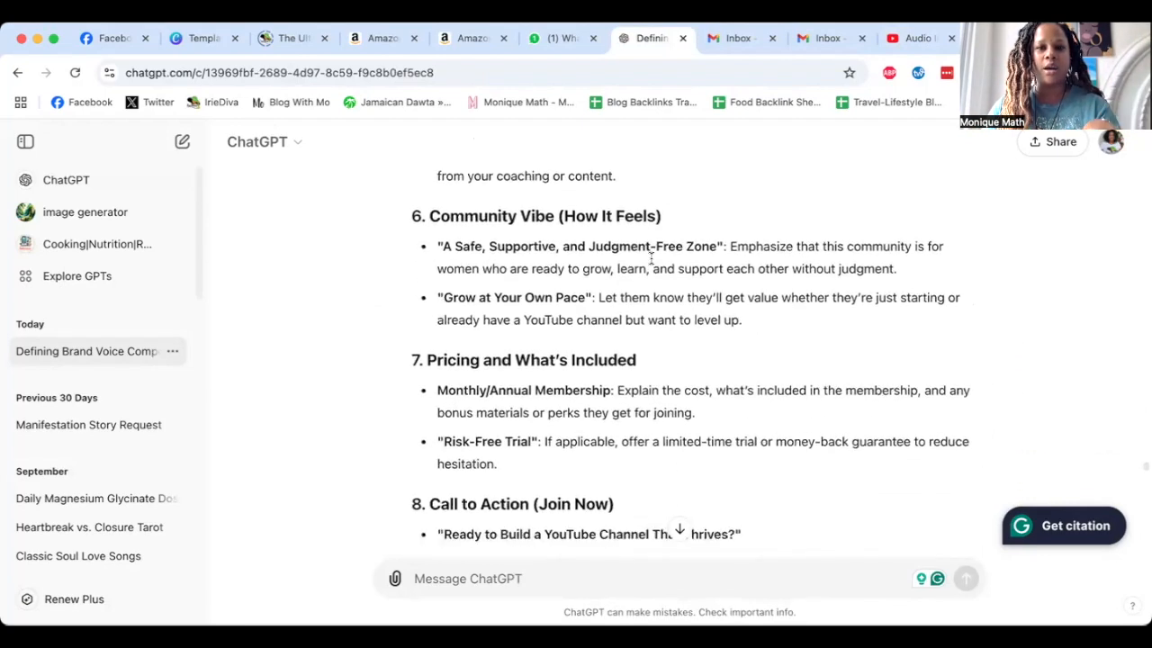
{"action": "scroll", "coordinate": [650, 261], "scroll_direction": "down", "scroll_amount": 1}
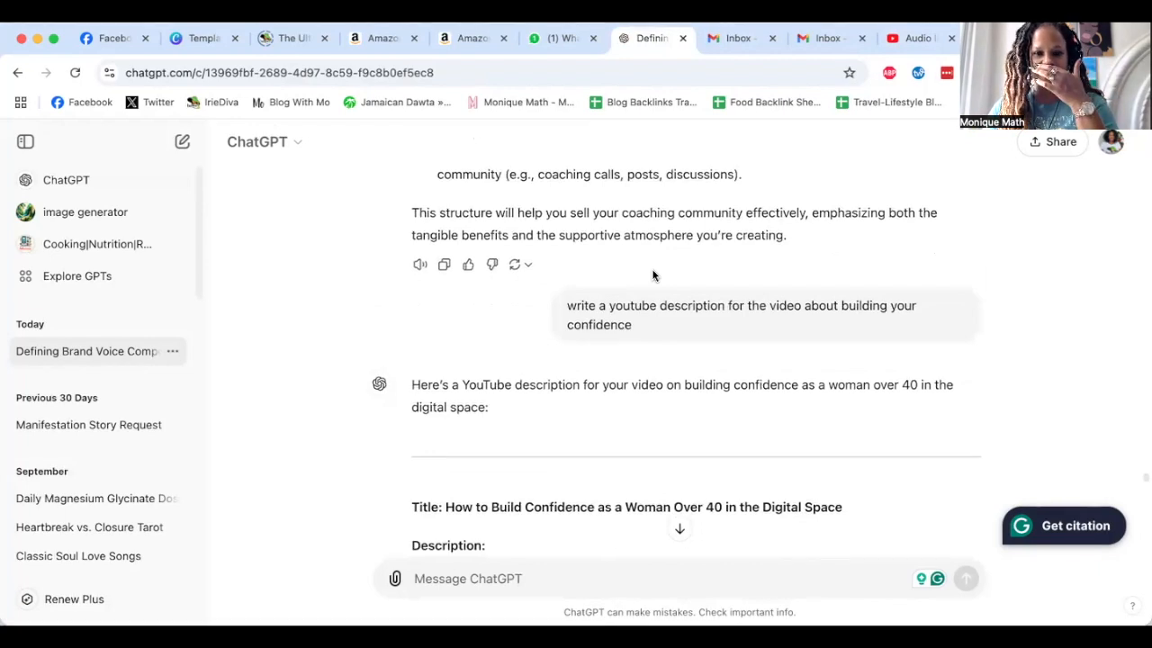
Step: Read the ChatGPT-written title and YouTube description for the video about building confidence
{"action": "scroll", "coordinate": [653, 275], "scroll_direction": "down", "scroll_amount": 6}
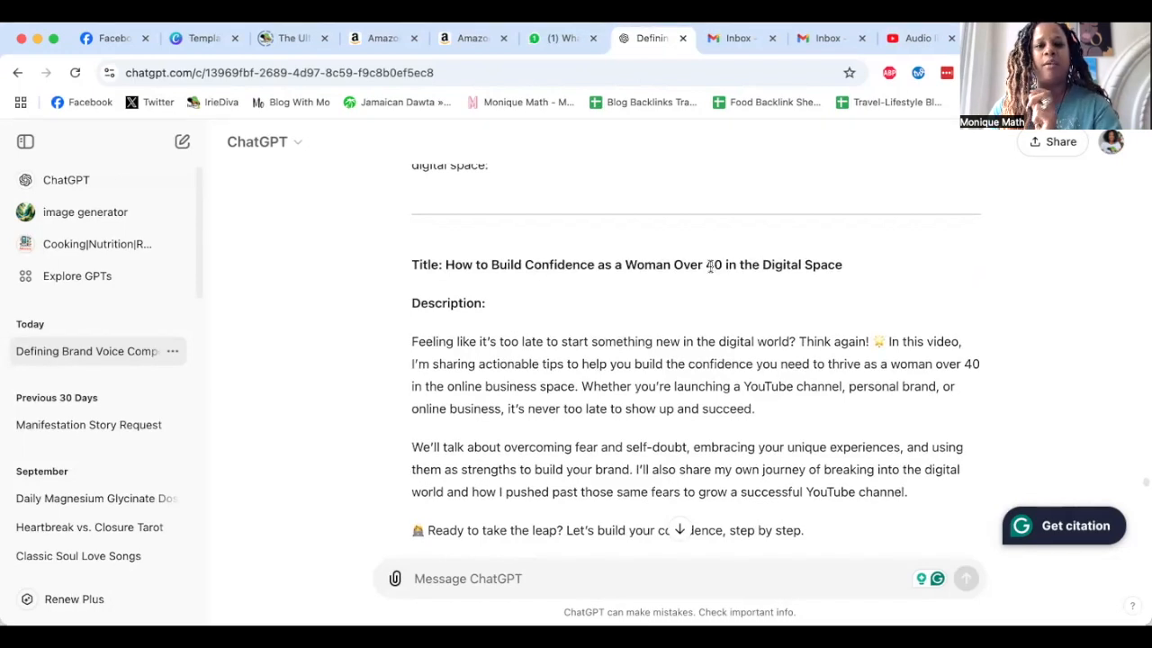
{"action": "scroll", "coordinate": [712, 259], "scroll_direction": "down", "scroll_amount": 2}
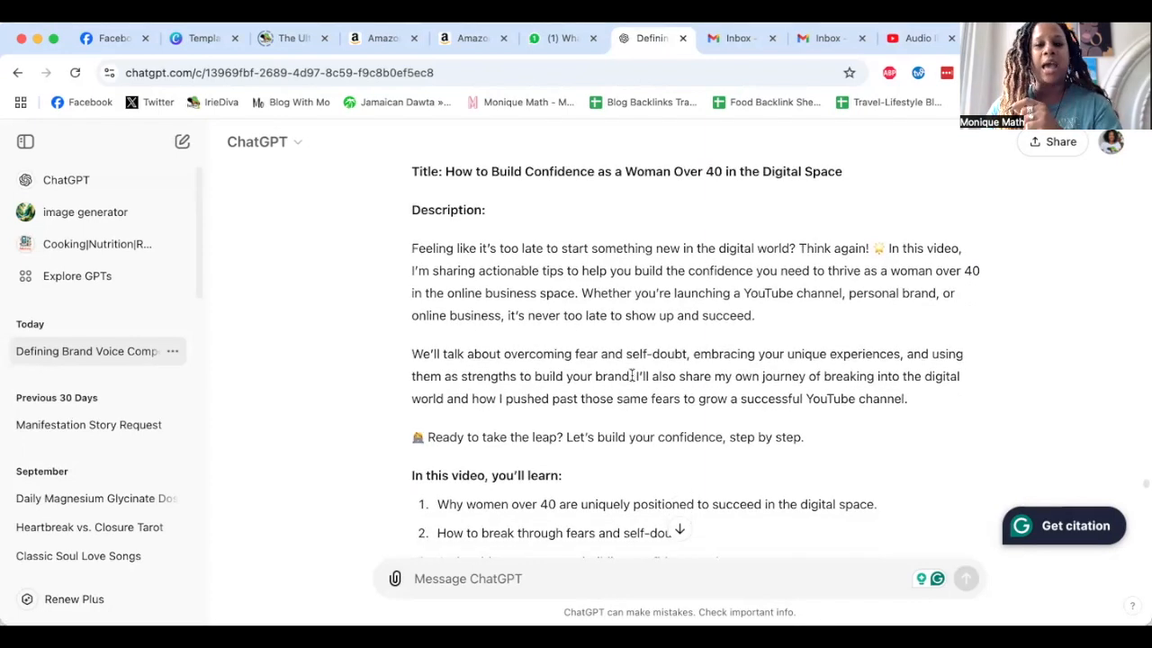
{"action": "scroll", "coordinate": [633, 376], "scroll_direction": "down", "scroll_amount": 5}
{"action": "scroll", "coordinate": [633, 376], "scroll_direction": "down", "scroll_amount": 3}
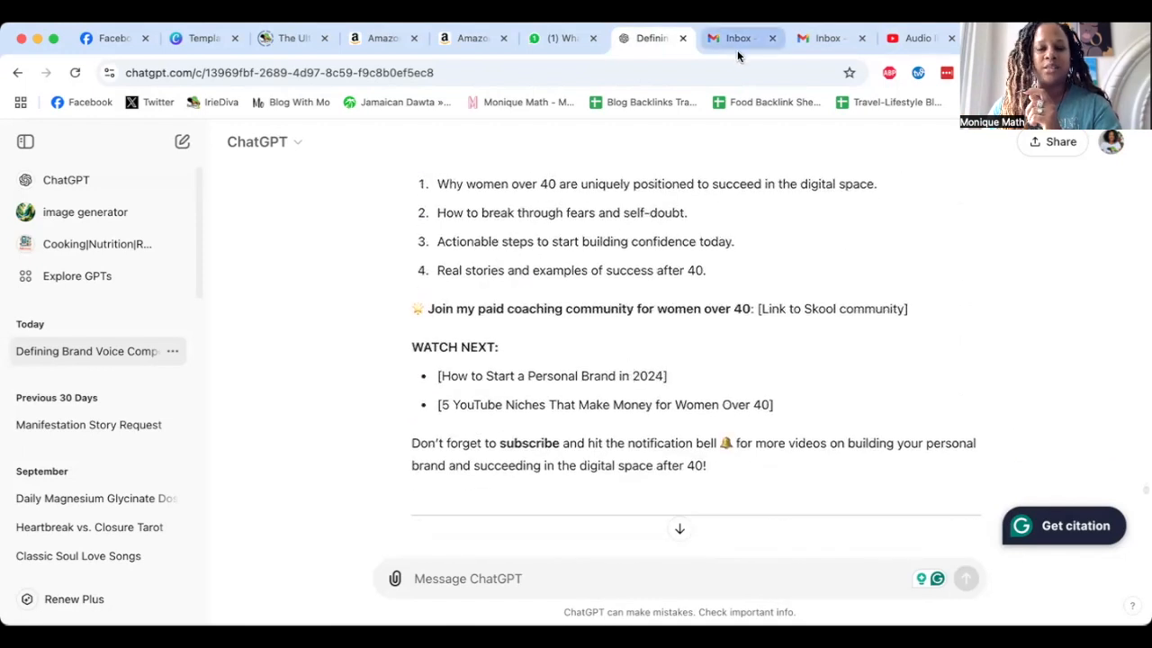
Step: Return to YouTube Studio and examine the video's description, thumbnail, playlist and audience options
{"action": "left_click", "coordinate": [919, 41]}
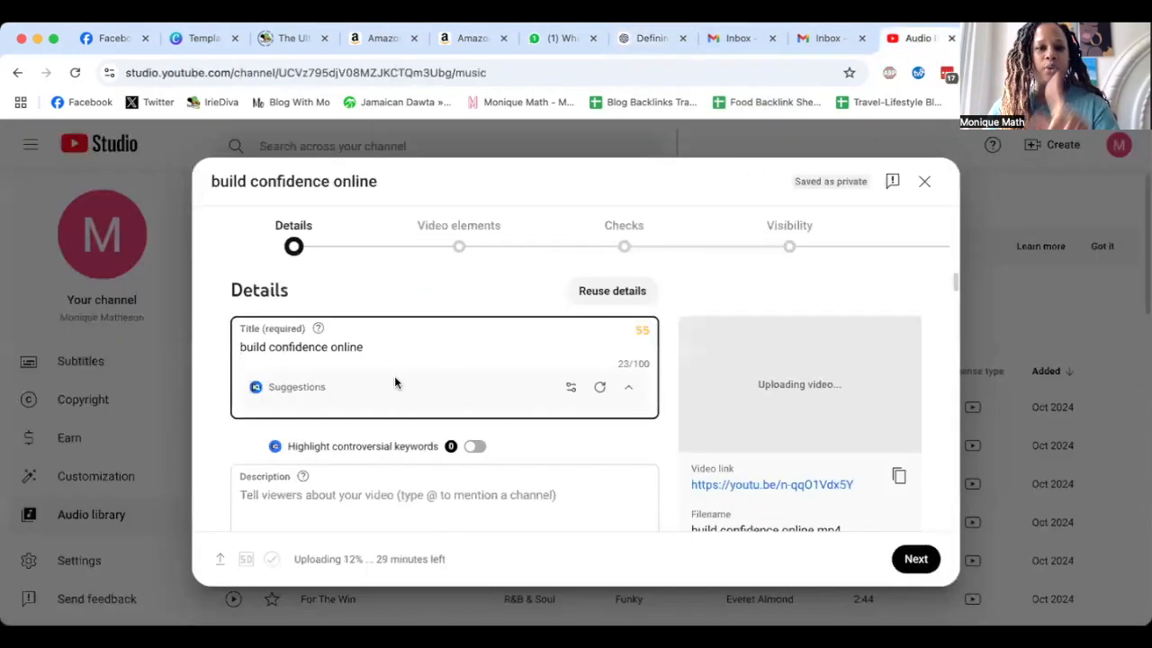
{"action": "scroll", "coordinate": [414, 373], "scroll_direction": "down", "scroll_amount": 2}
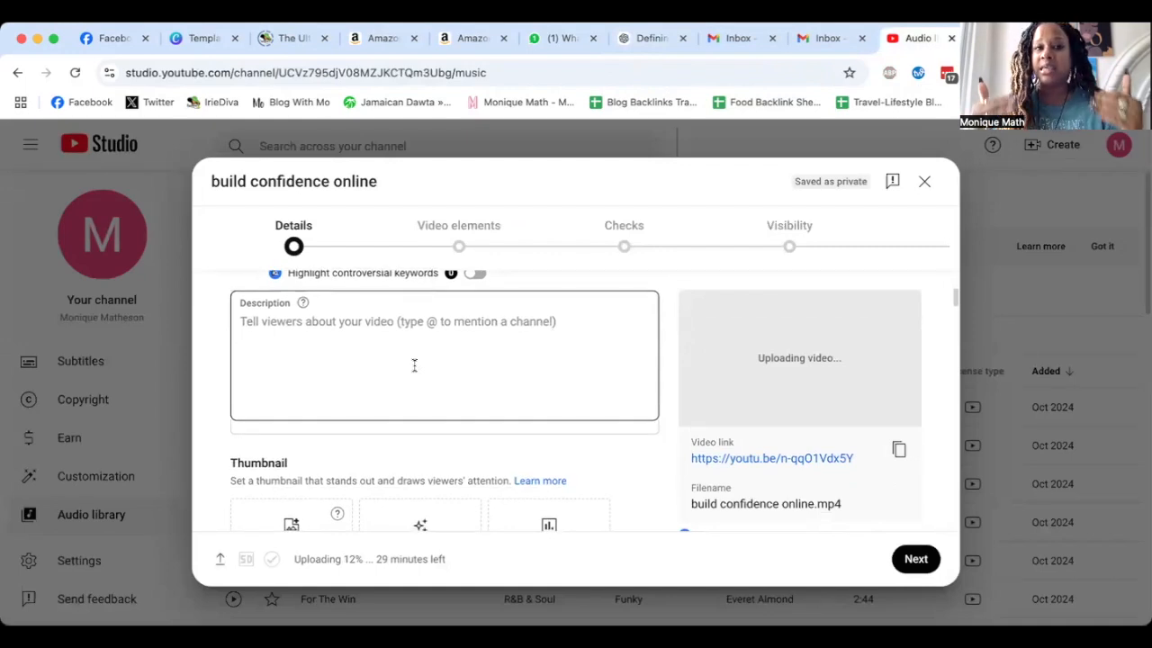
{"action": "scroll", "coordinate": [414, 365], "scroll_direction": "down", "scroll_amount": 3}
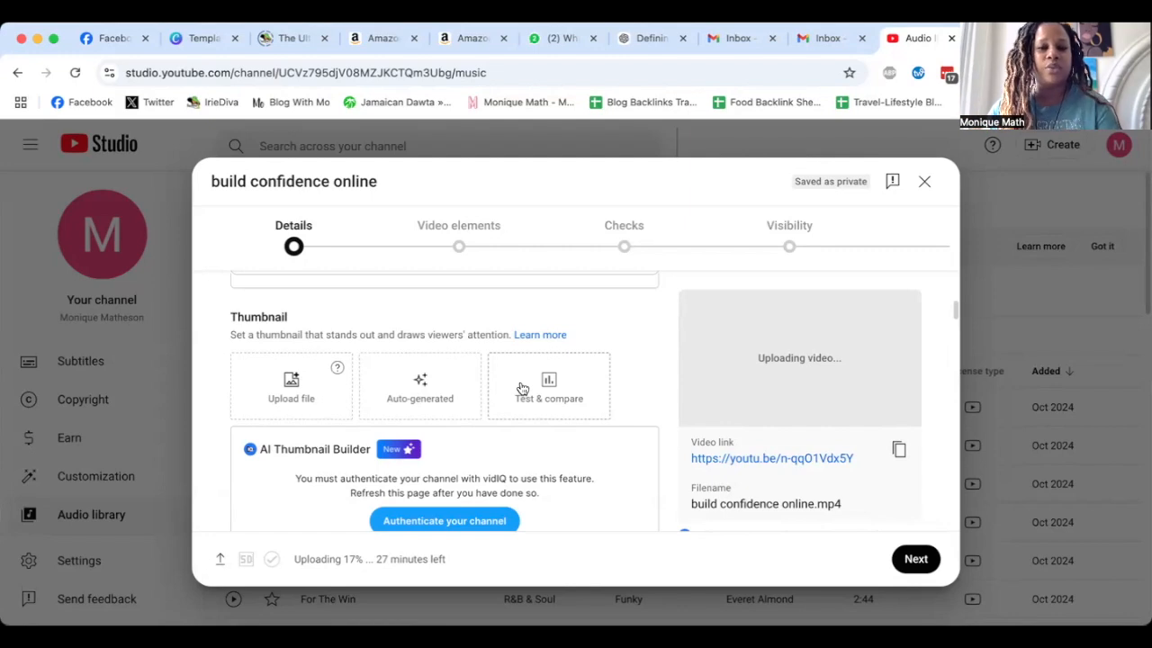
{"action": "scroll", "coordinate": [429, 354], "scroll_direction": "down", "scroll_amount": 4}
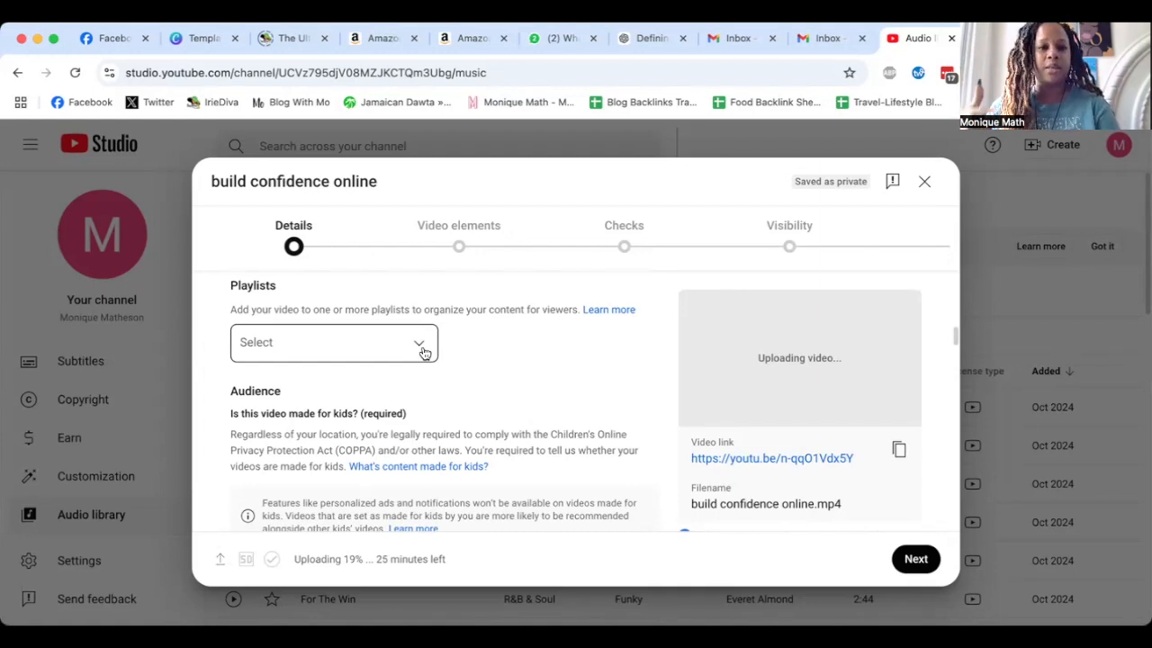
{"action": "scroll", "coordinate": [423, 351], "scroll_direction": "down", "scroll_amount": 3}
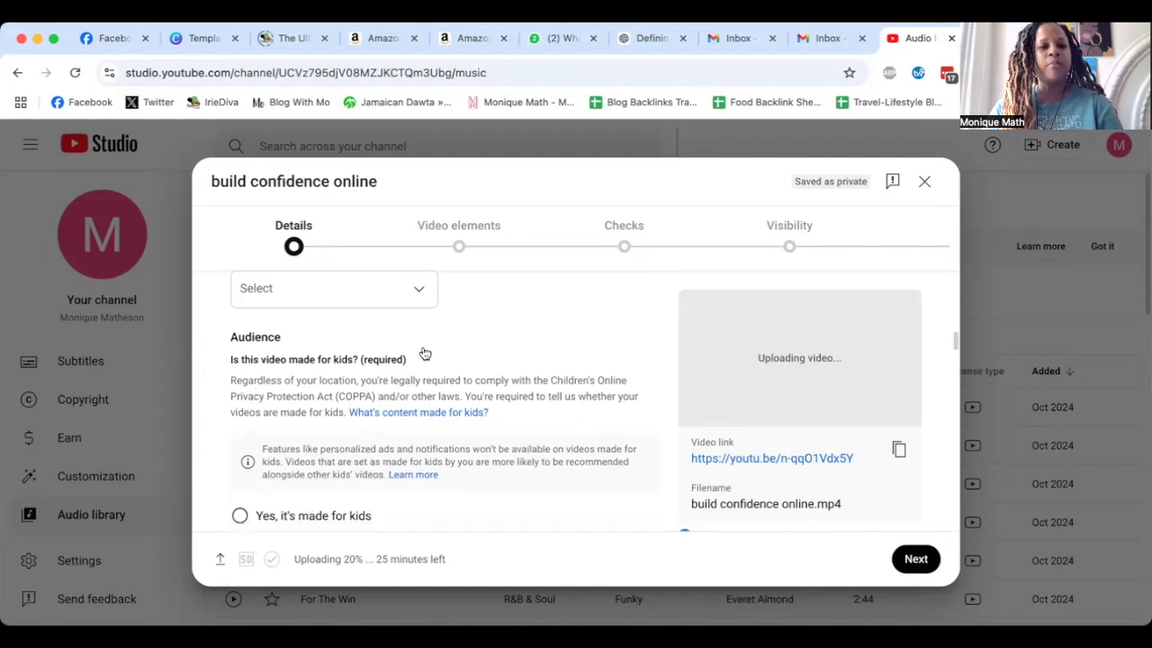
{"action": "scroll", "coordinate": [604, 386], "scroll_direction": "up", "scroll_amount": 2}
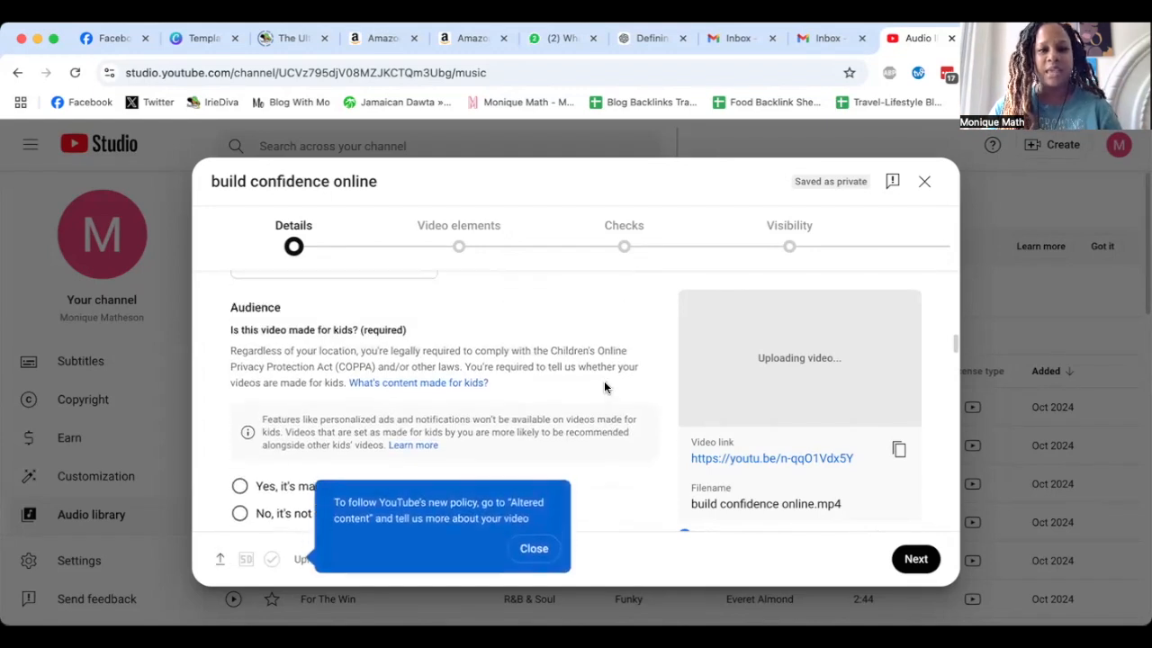
{"action": "scroll", "coordinate": [471, 489], "scroll_direction": "down", "scroll_amount": 3}
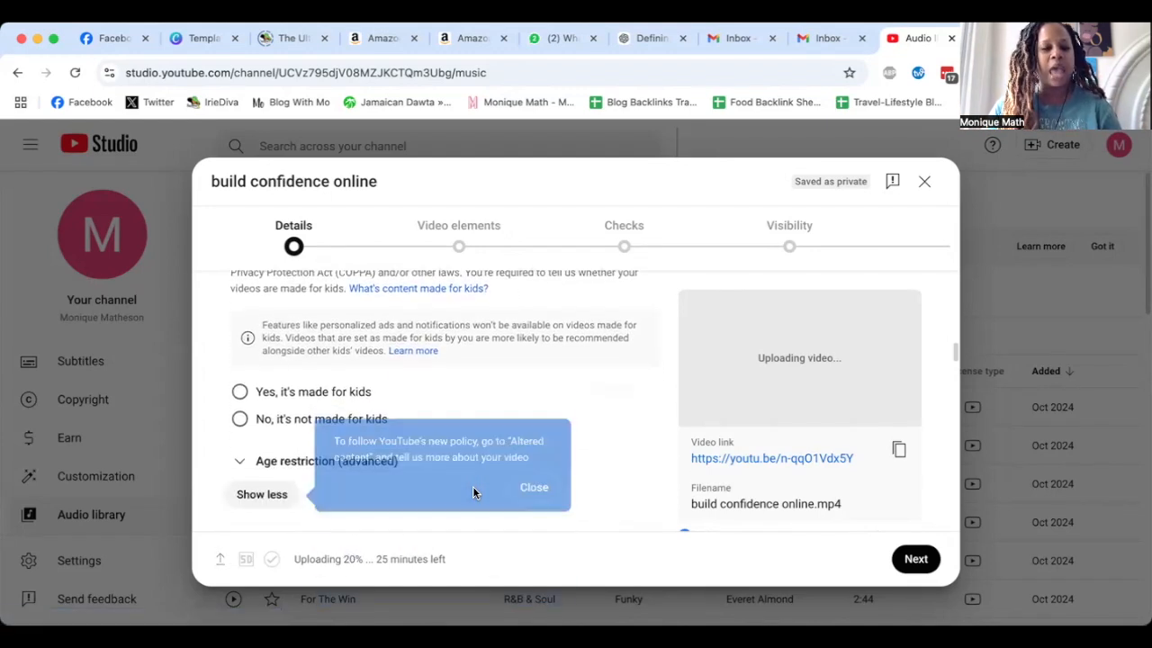
{"action": "scroll", "coordinate": [472, 486], "scroll_direction": "down", "scroll_amount": 1}
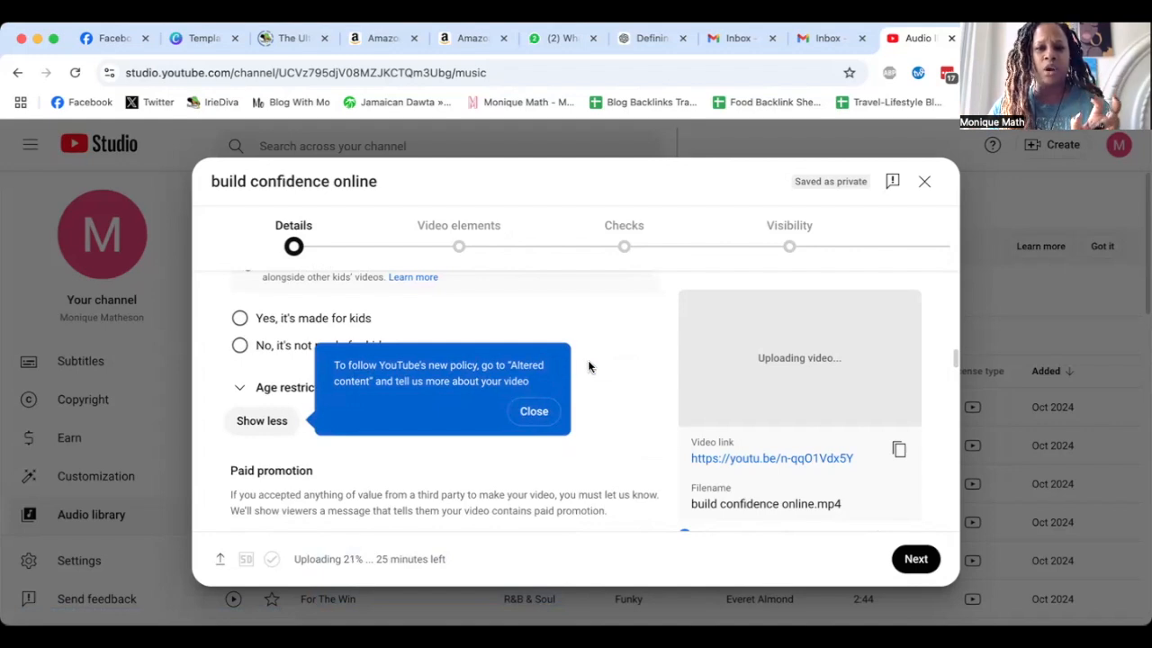
Step: Examine the video's additional details, including automatic chapters, featured places, automatic concepts and tags
{"action": "scroll", "coordinate": [585, 371], "scroll_direction": "down", "scroll_amount": 5}
{"action": "scroll", "coordinate": [609, 374], "scroll_direction": "down", "scroll_amount": 5}
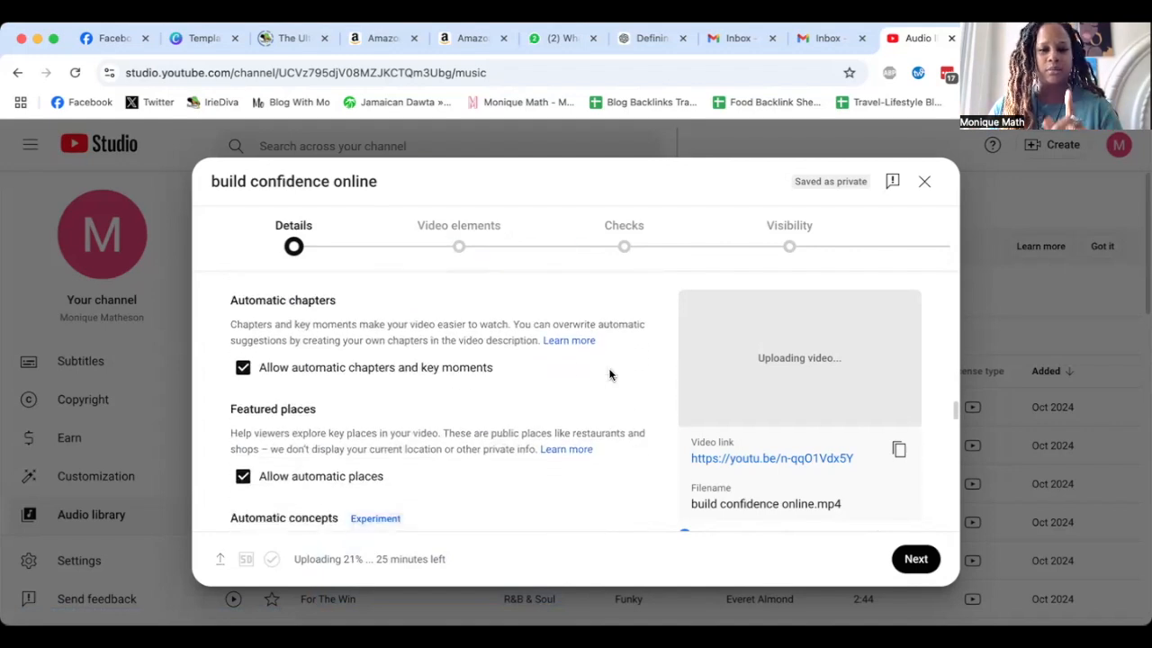
{"action": "scroll", "coordinate": [609, 374], "scroll_direction": "up", "scroll_amount": 3}
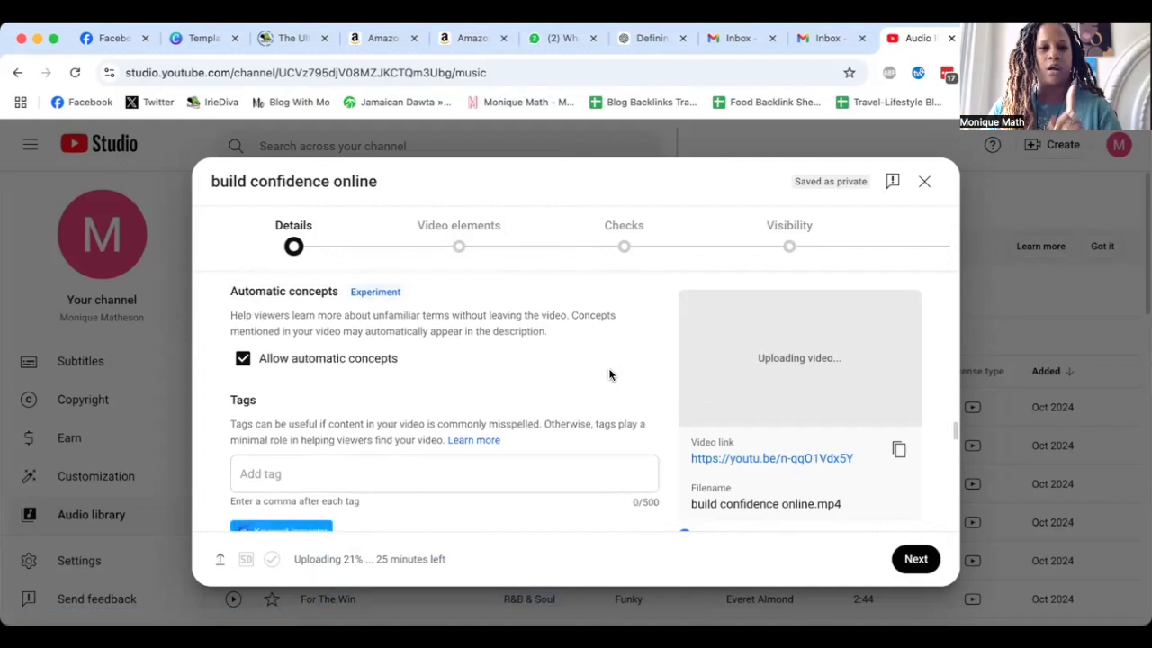
{"action": "scroll", "coordinate": [609, 374], "scroll_direction": "down", "scroll_amount": 5}
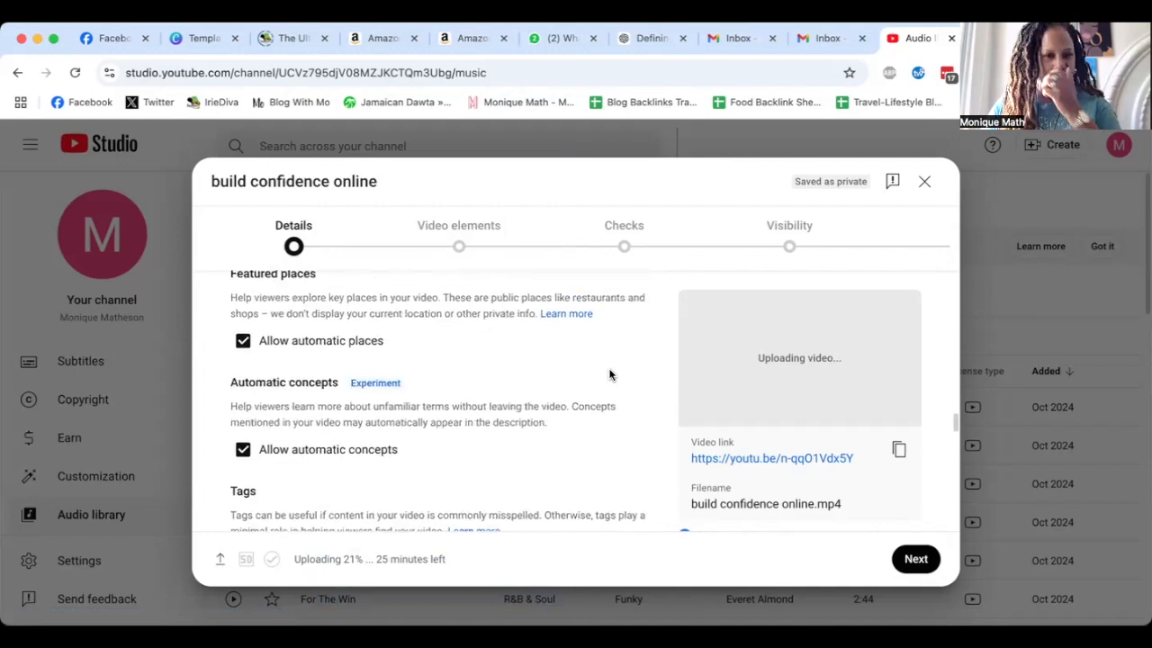
Step: Examine the video's tags, language, recording, license, category and comment settings, including the list of available categories
{"action": "scroll", "coordinate": [609, 374], "scroll_direction": "up", "scroll_amount": 1}
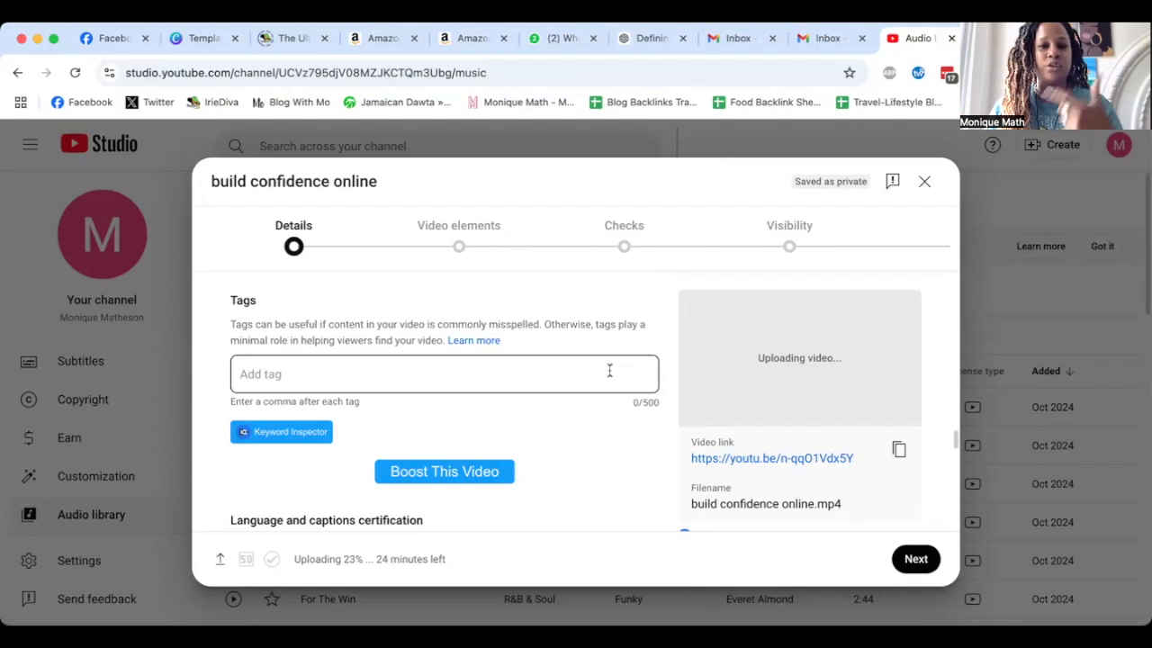
{"action": "scroll", "coordinate": [609, 371], "scroll_direction": "down", "scroll_amount": 5}
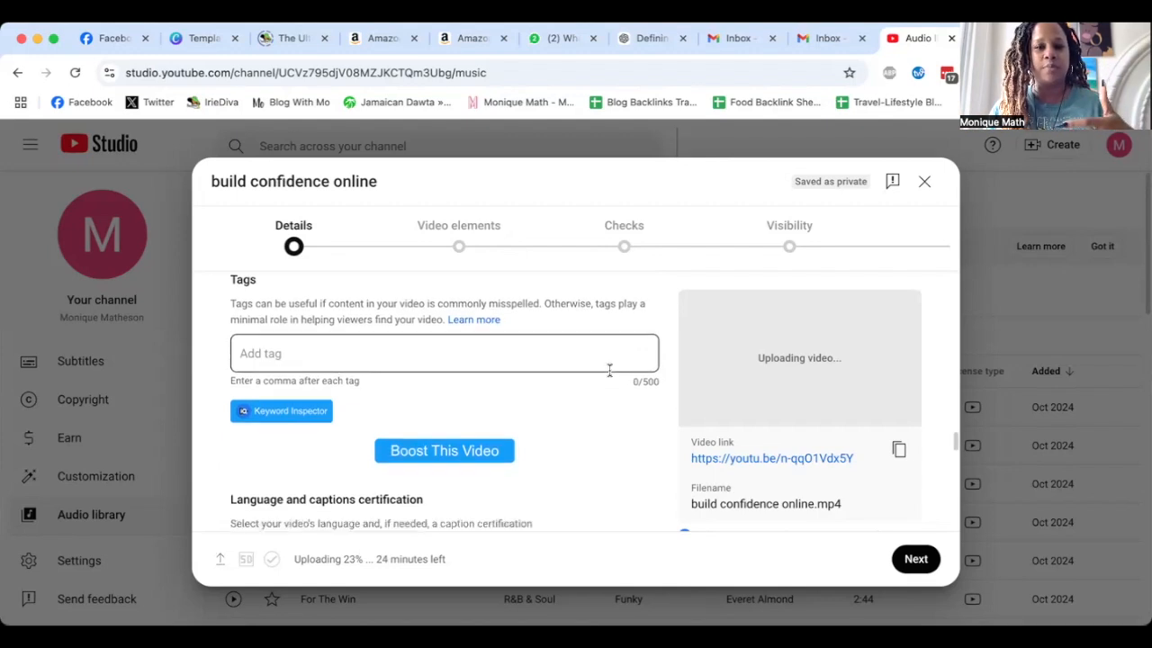
{"action": "scroll", "coordinate": [609, 374], "scroll_direction": "down", "scroll_amount": 6}
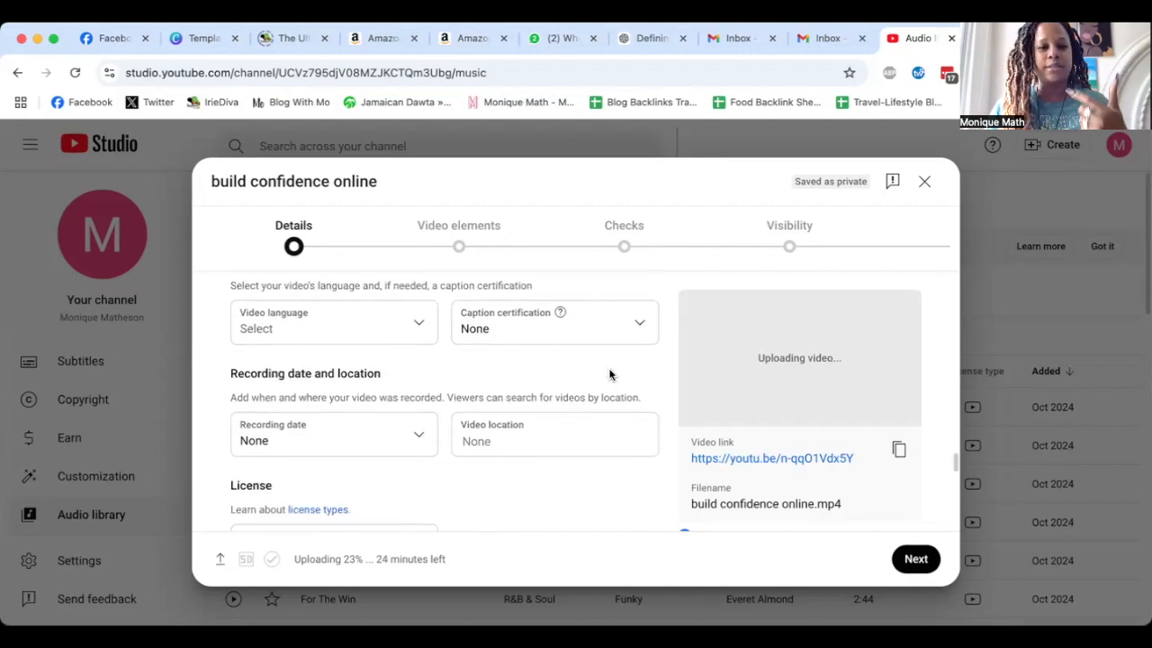
{"action": "scroll", "coordinate": [609, 375], "scroll_direction": "down", "scroll_amount": 3}
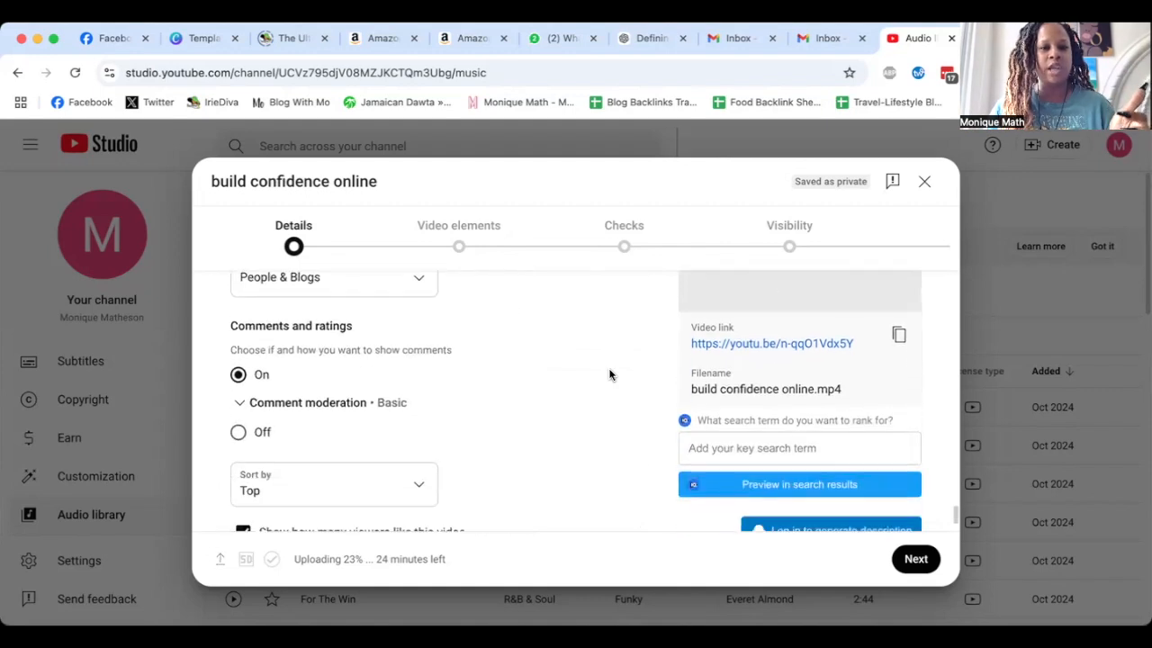
{"action": "scroll", "coordinate": [609, 374], "scroll_direction": "up", "scroll_amount": 3}
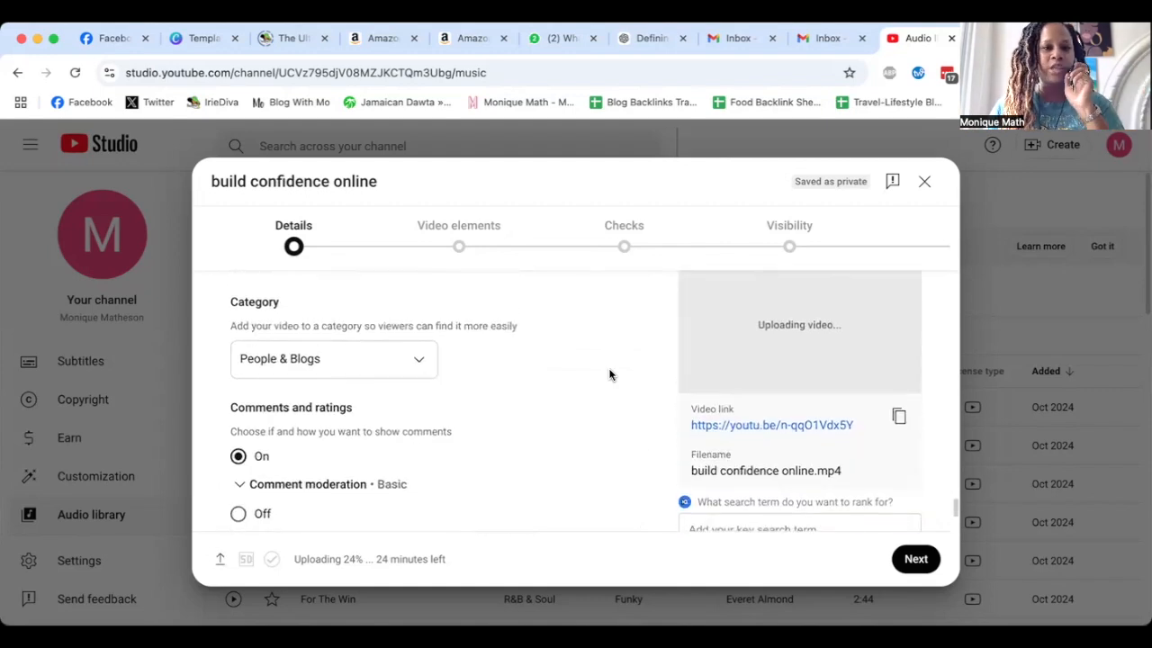
{"action": "left_click", "coordinate": [417, 361]}
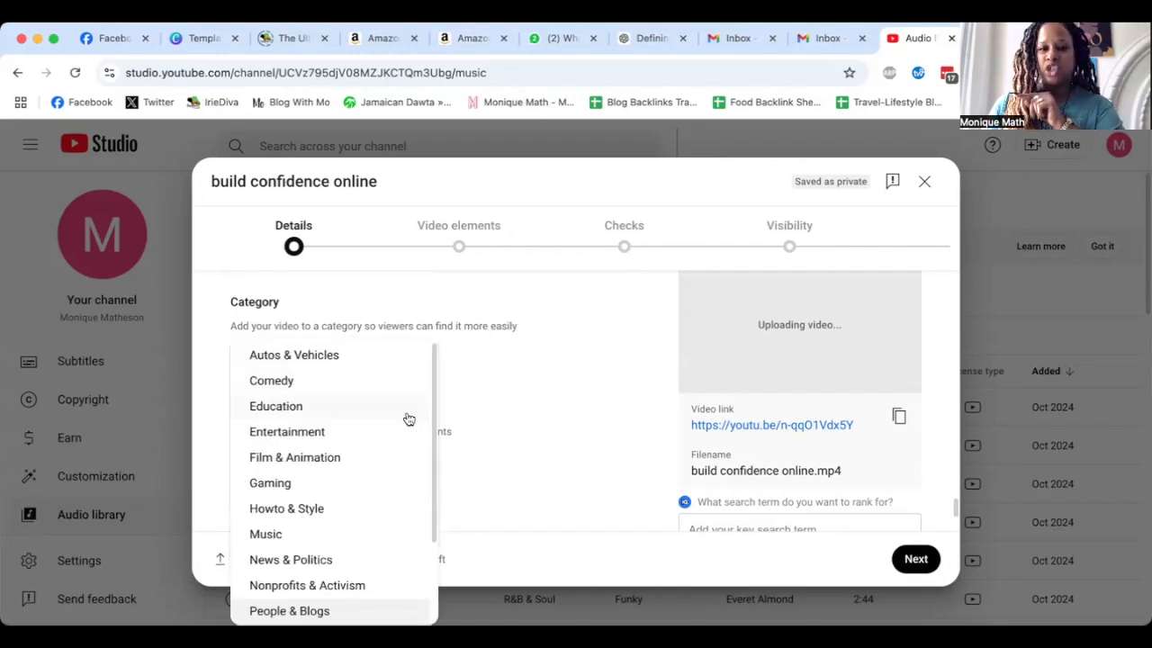
{"action": "left_click", "coordinate": [548, 383]}
{"action": "scroll", "coordinate": [554, 383], "scroll_direction": "down", "scroll_amount": 2}
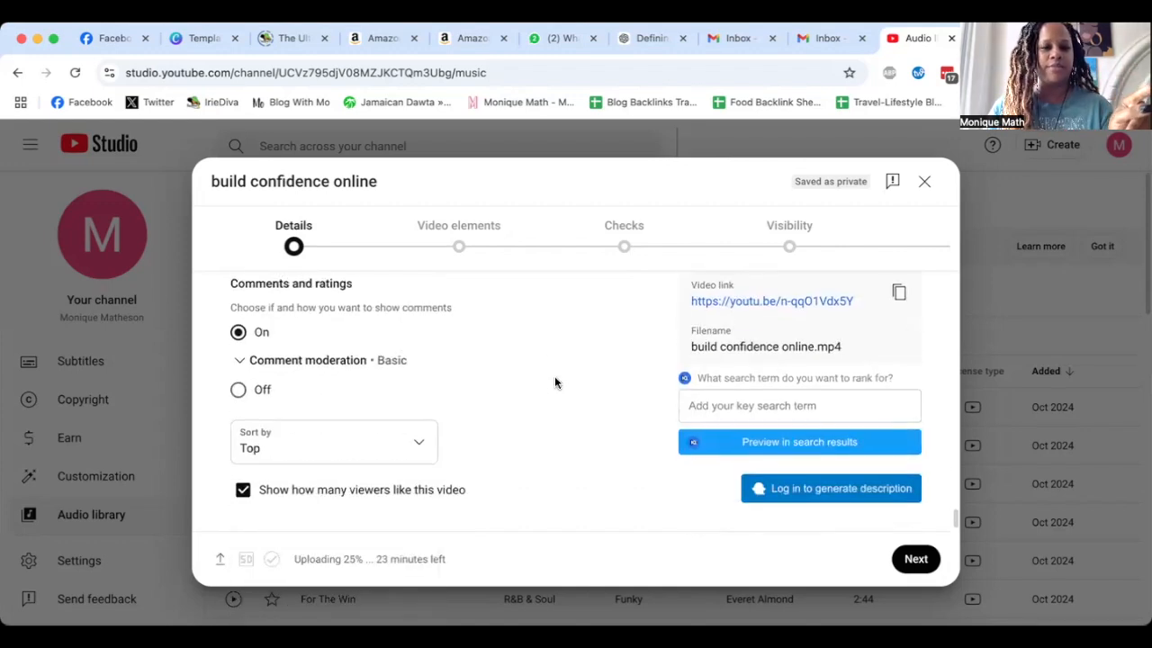
Step: Proceed to the video elements and add an end screen from the second template with one video and one subscribe element
{"action": "left_click", "coordinate": [915, 559]}
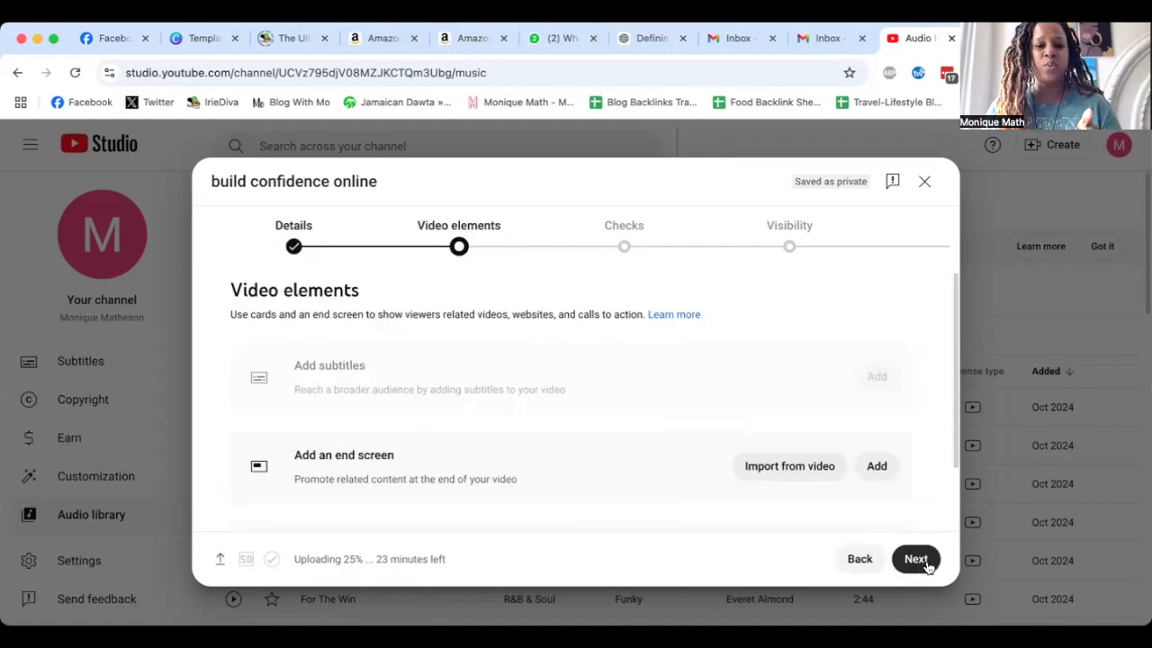
{"action": "scroll", "coordinate": [860, 444], "scroll_direction": "down", "scroll_amount": 1}
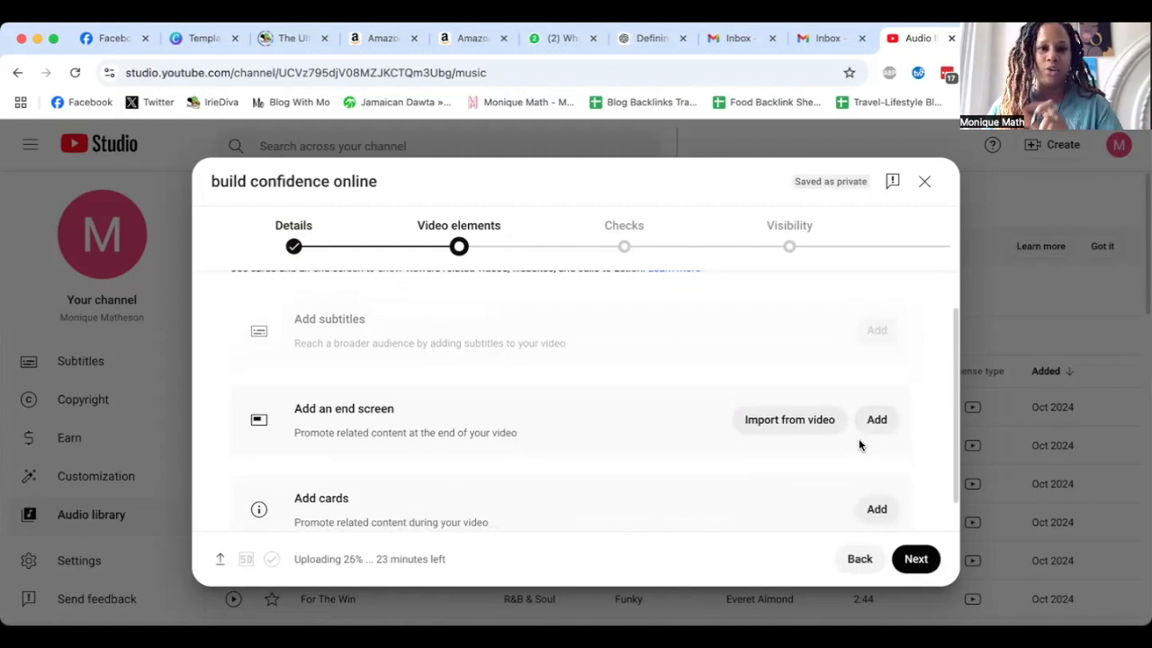
{"action": "scroll", "coordinate": [829, 411], "scroll_direction": "down", "scroll_amount": 1}
{"action": "scroll", "coordinate": [830, 411], "scroll_direction": "down", "scroll_amount": 1}
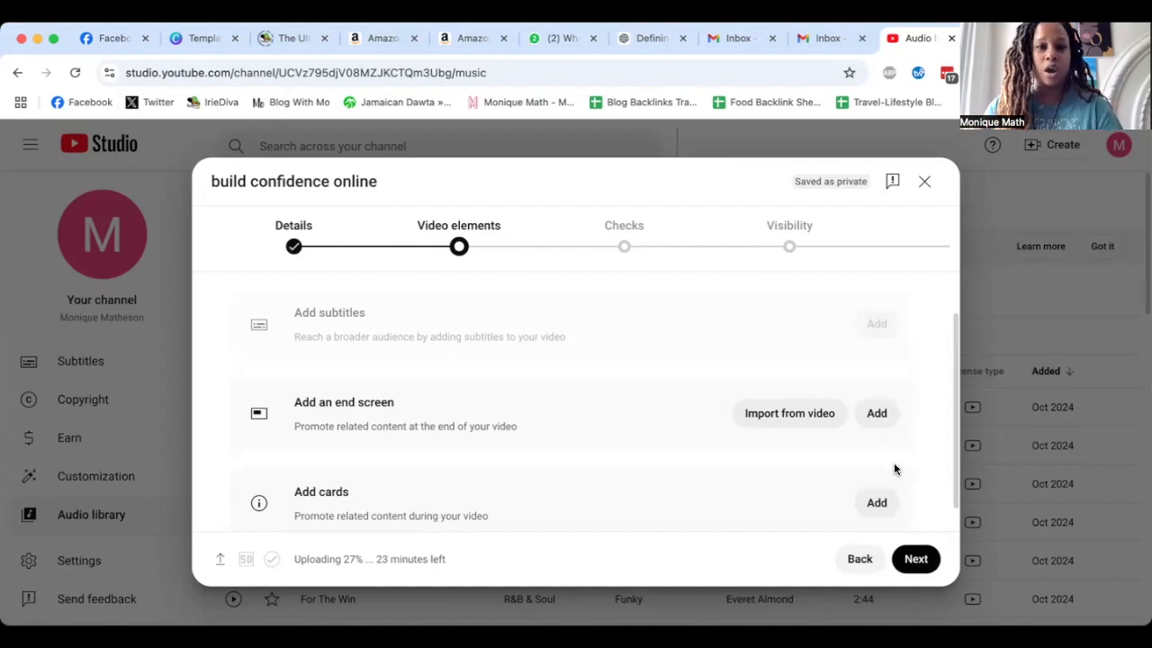
{"action": "left_click", "coordinate": [871, 414]}
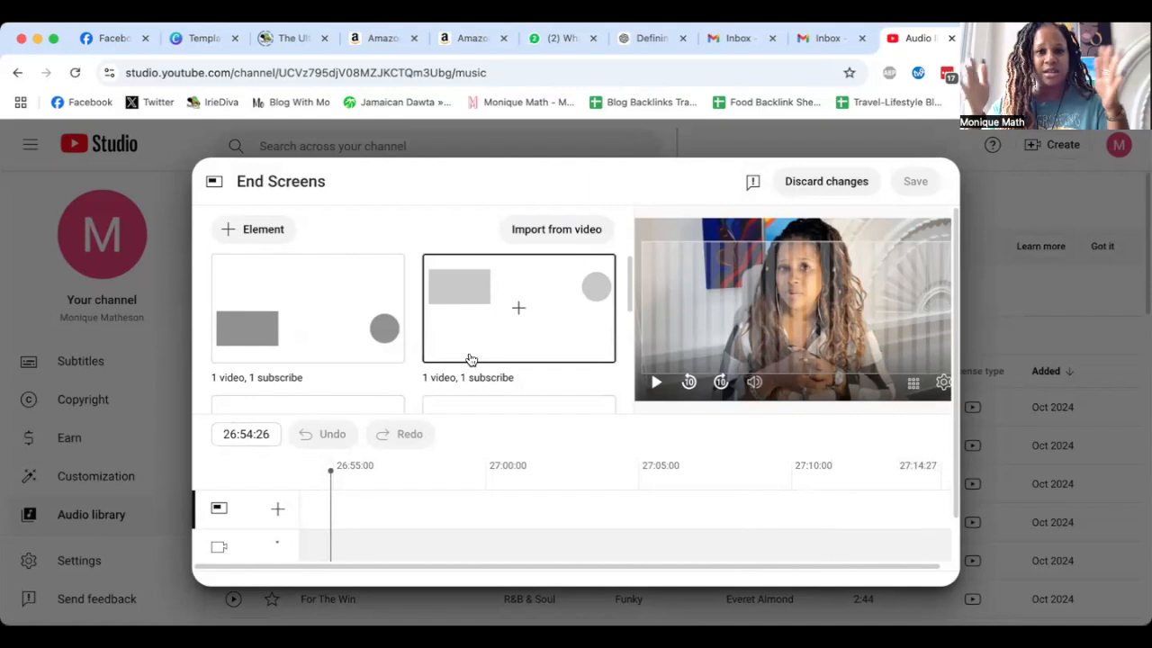
{"action": "left_click", "coordinate": [494, 296]}
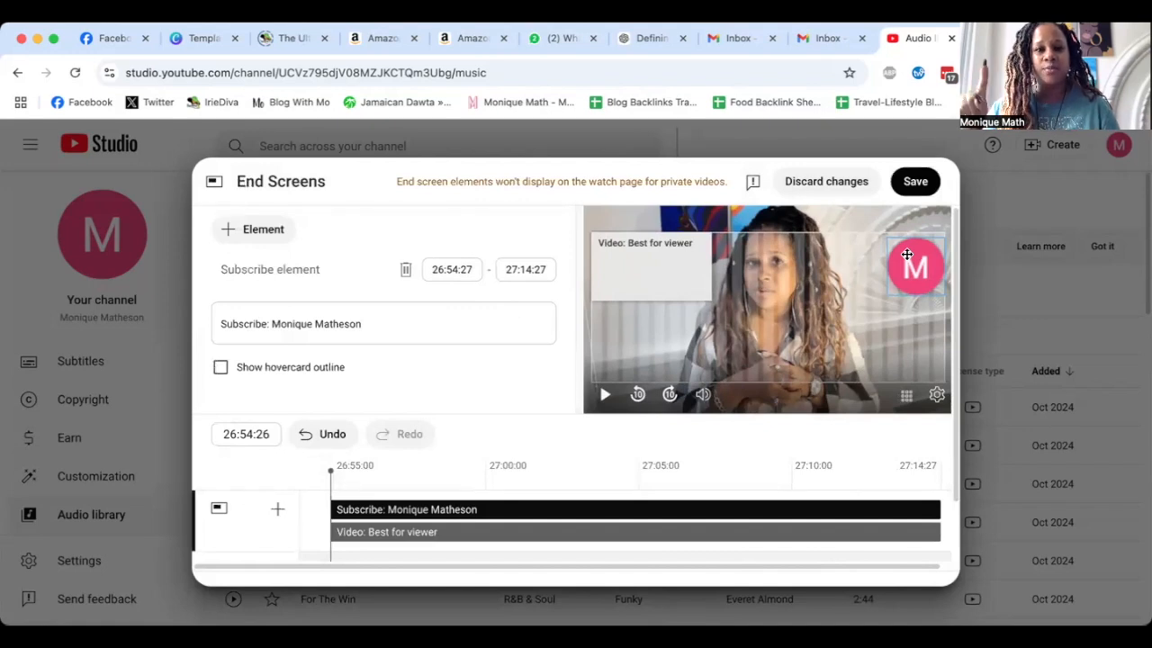
Step: Review the end screen's video element choices, including a specific video, keep Best for viewer and save the end screen
{"action": "left_click", "coordinate": [646, 270]}
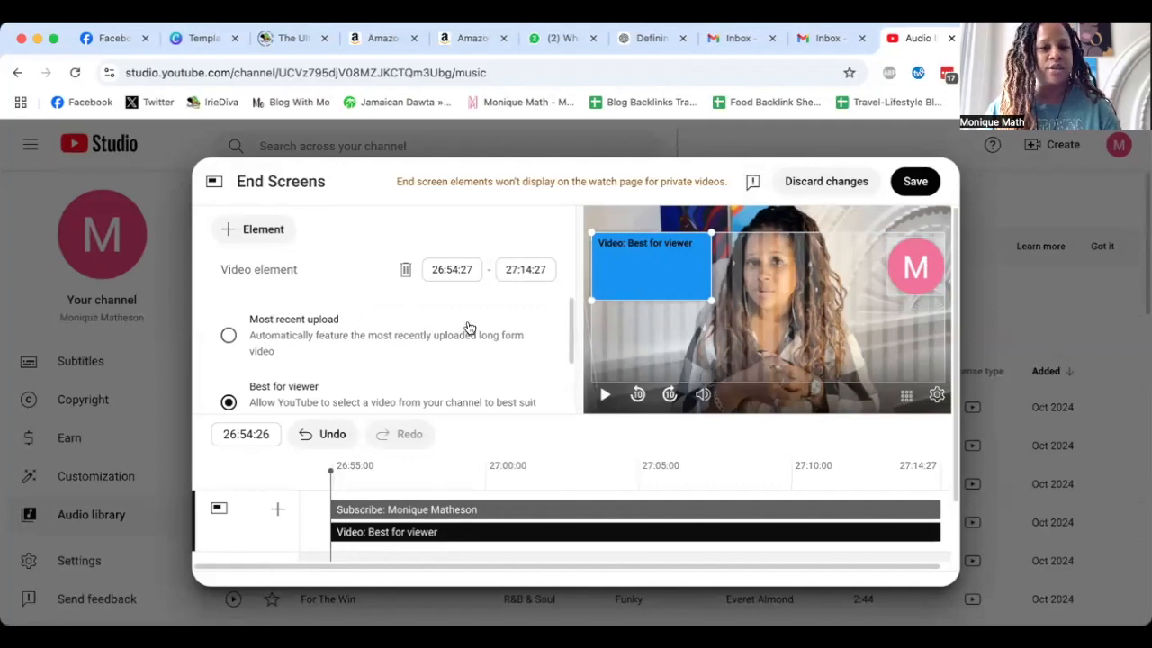
{"action": "scroll", "coordinate": [468, 329], "scroll_direction": "down", "scroll_amount": 2}
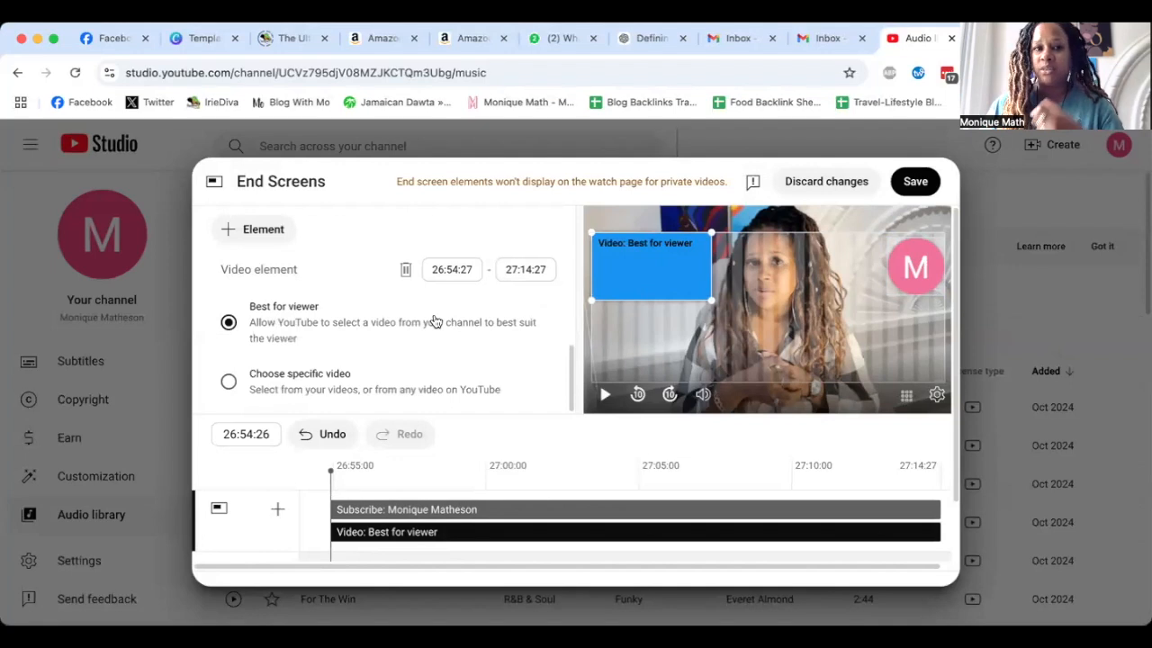
{"action": "left_click", "coordinate": [320, 378]}
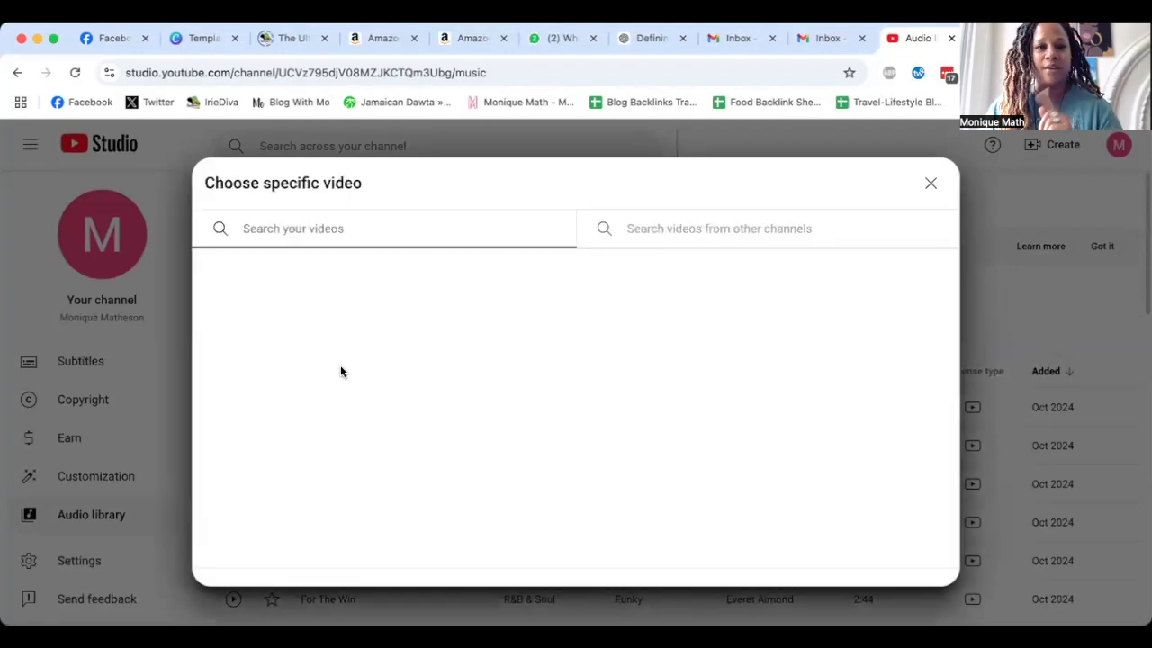
{"action": "left_click", "coordinate": [928, 185]}
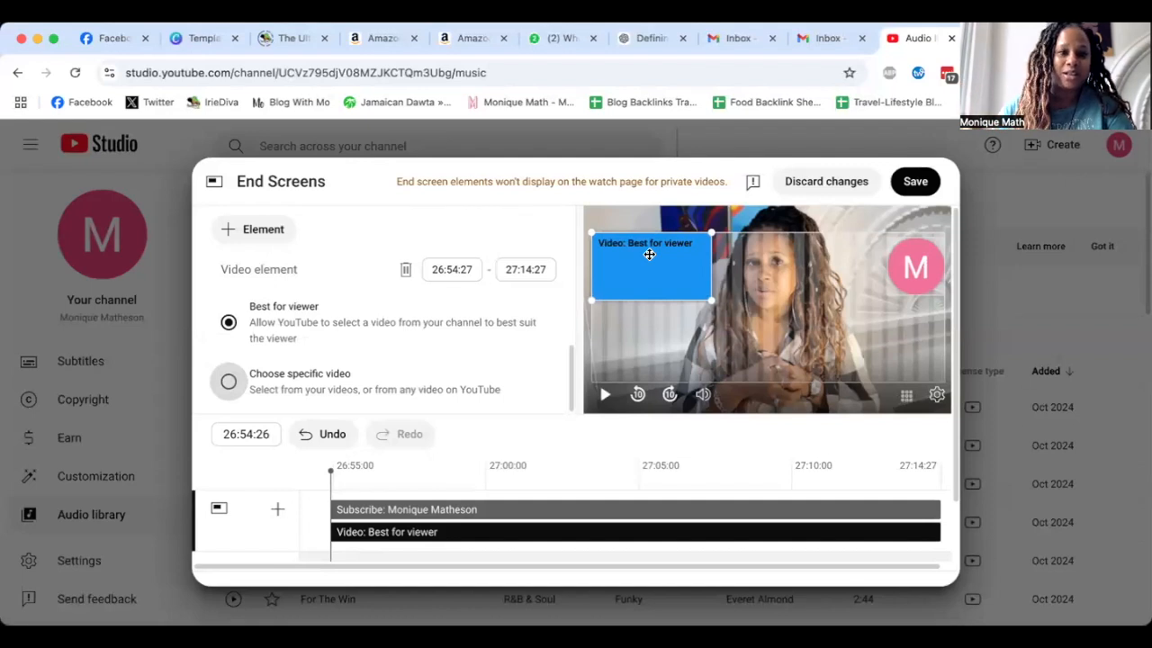
{"action": "left_click", "coordinate": [915, 181]}
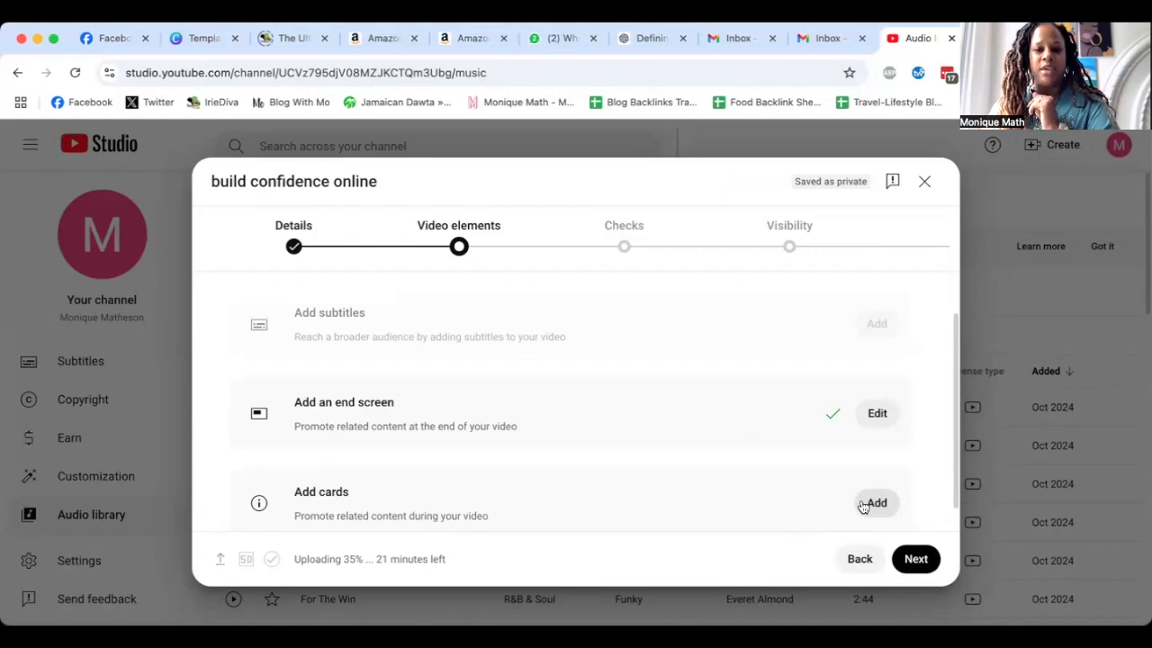
Step: Continue past the cards and checks to the visibility settings and set the video to Public
{"action": "left_click", "coordinate": [864, 505]}
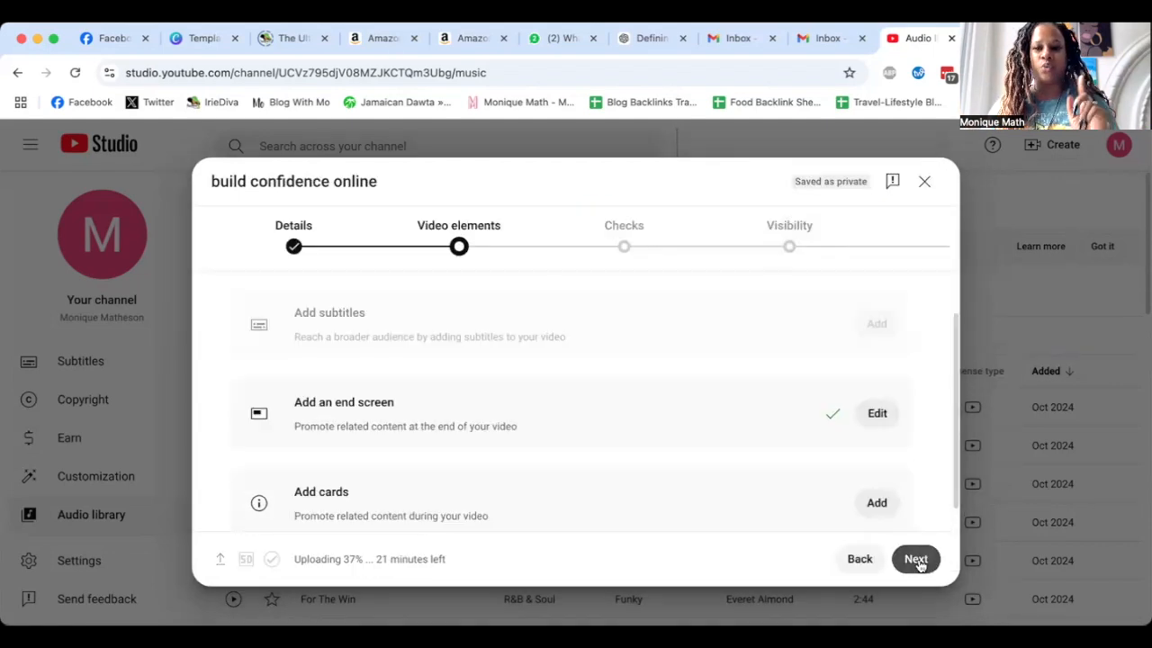
{"action": "left_click", "coordinate": [916, 558]}
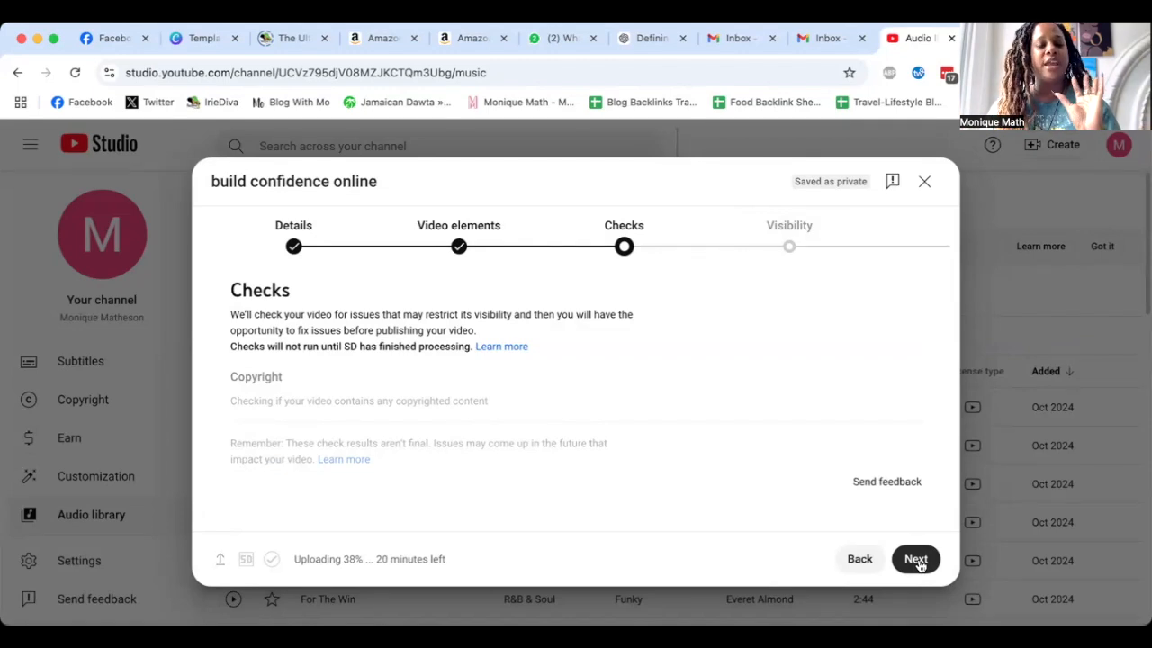
{"action": "left_click", "coordinate": [916, 559]}
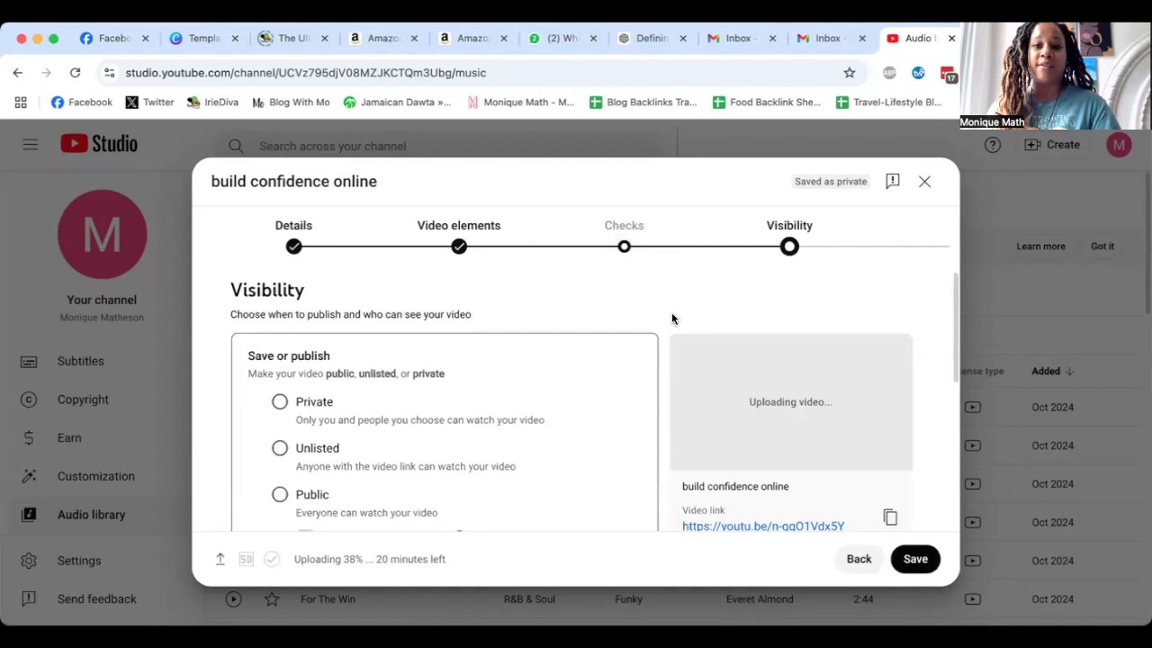
{"action": "scroll", "coordinate": [672, 319], "scroll_direction": "down", "scroll_amount": 2}
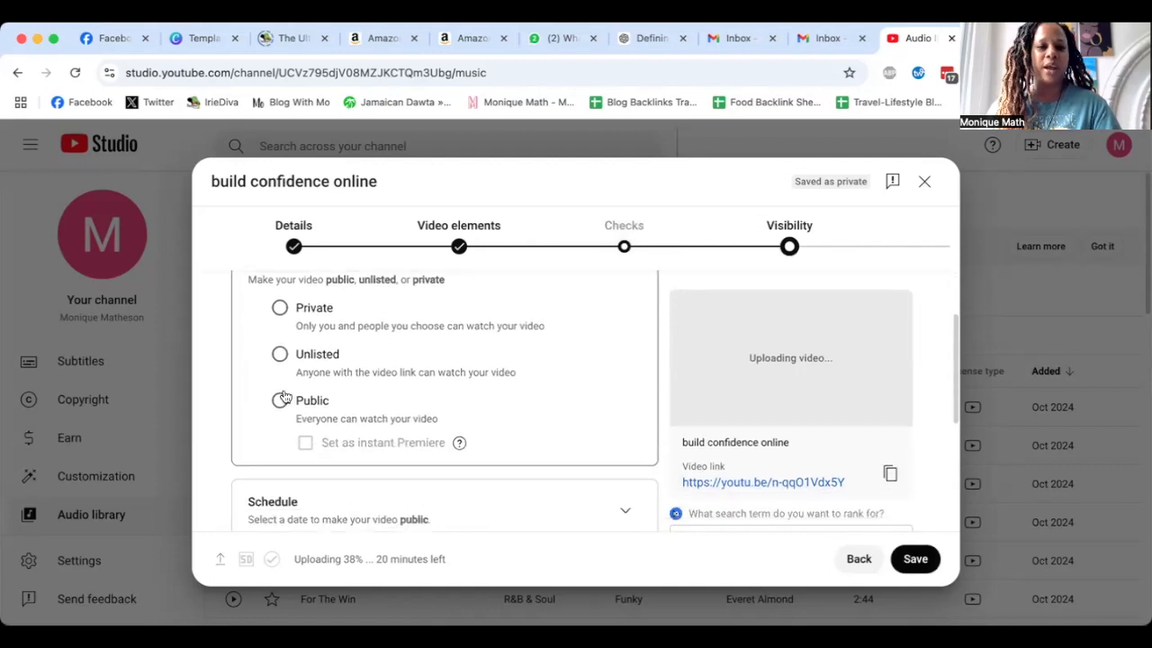
{"action": "left_click", "coordinate": [281, 400]}
{"action": "scroll", "coordinate": [650, 384], "scroll_direction": "down", "scroll_amount": 1}
{"action": "scroll", "coordinate": [652, 385], "scroll_direction": "down", "scroll_amount": 4}
{"action": "scroll", "coordinate": [652, 385], "scroll_direction": "up", "scroll_amount": 5}
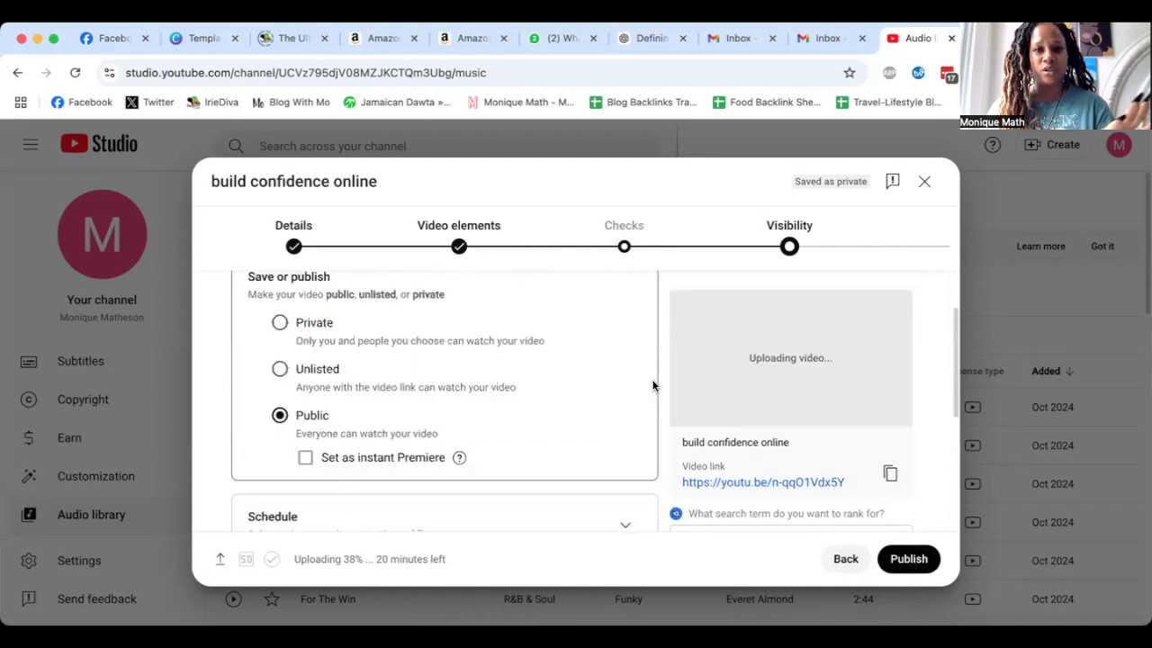
Step: View the scheduling options for publishing the video at a set date and time, and return to the Public setting
{"action": "scroll", "coordinate": [652, 385], "scroll_direction": "down", "scroll_amount": 1}
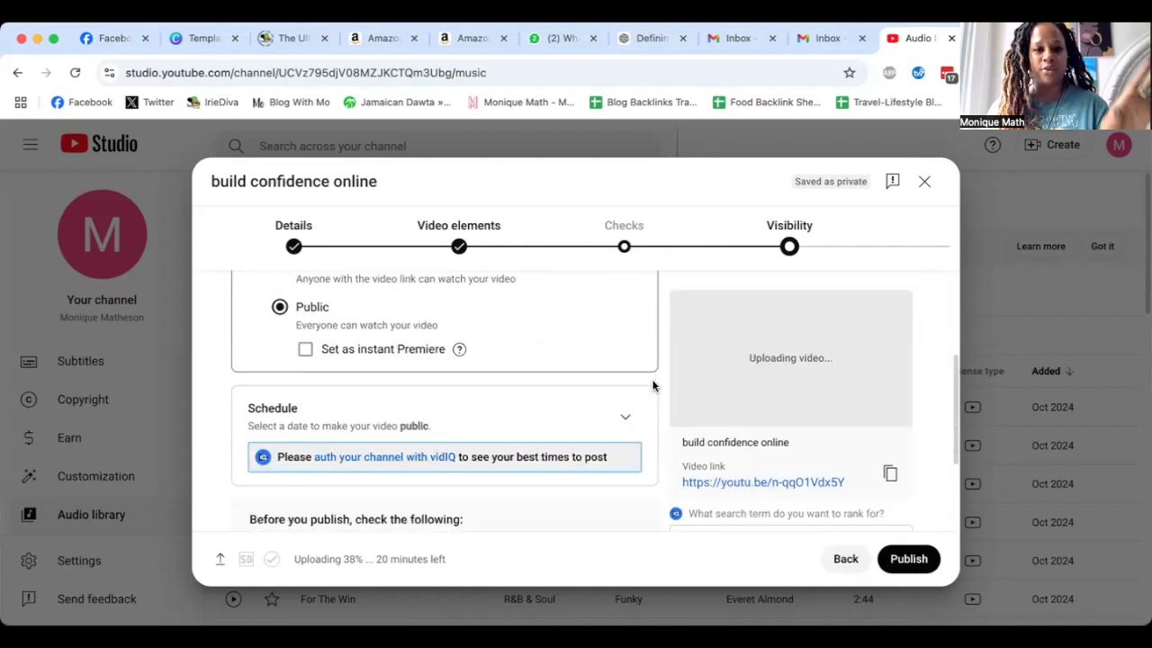
{"action": "left_click", "coordinate": [624, 417]}
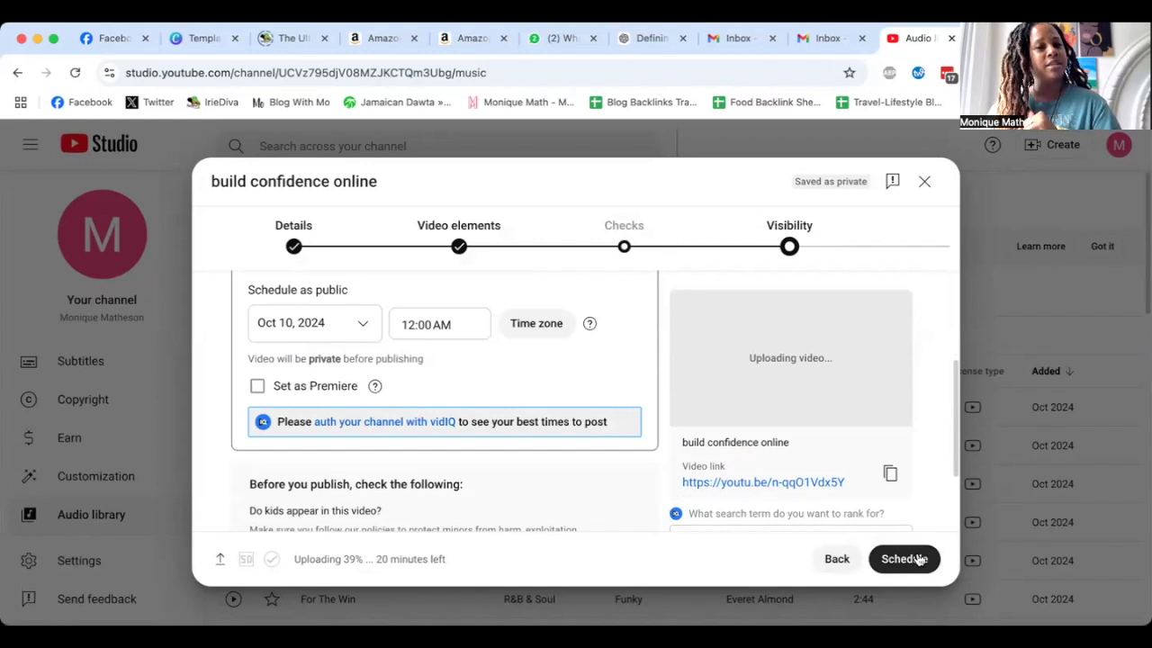
{"action": "scroll", "coordinate": [594, 363], "scroll_direction": "up", "scroll_amount": 3}
{"action": "left_click", "coordinate": [629, 367]}
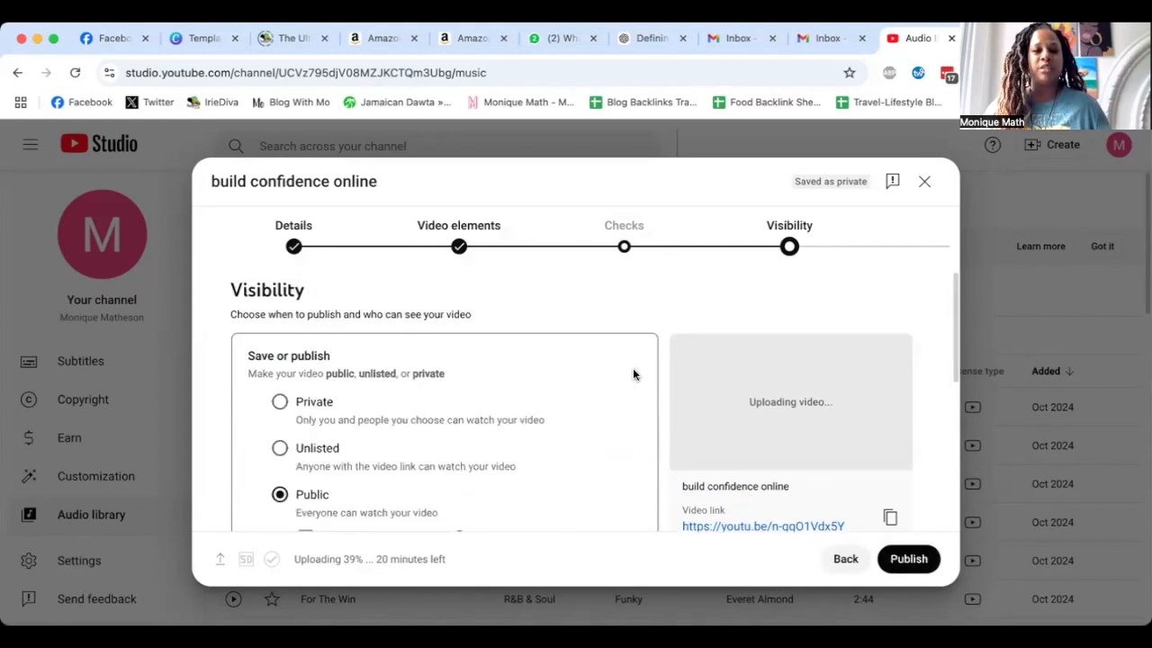
{"action": "scroll", "coordinate": [622, 373], "scroll_direction": "down", "scroll_amount": 1}
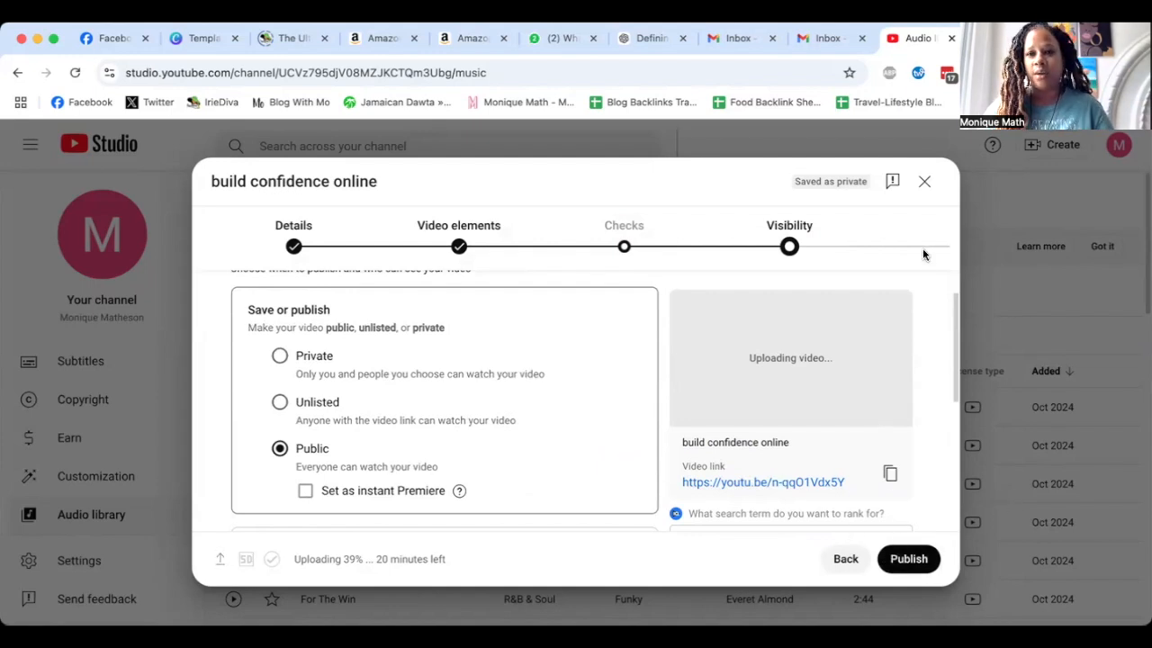
Step: Close the video's upload details, cancel the upload of build confidence online.mp4 and dismiss its upload status
{"action": "left_click", "coordinate": [925, 182]}
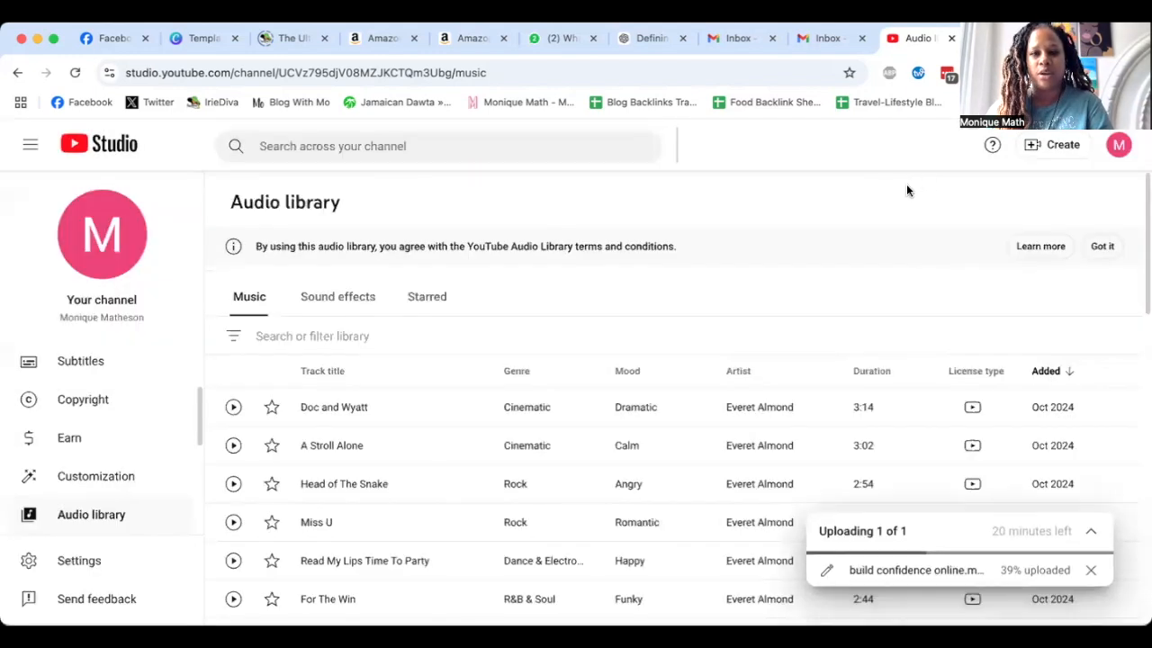
{"action": "left_click", "coordinate": [1091, 569]}
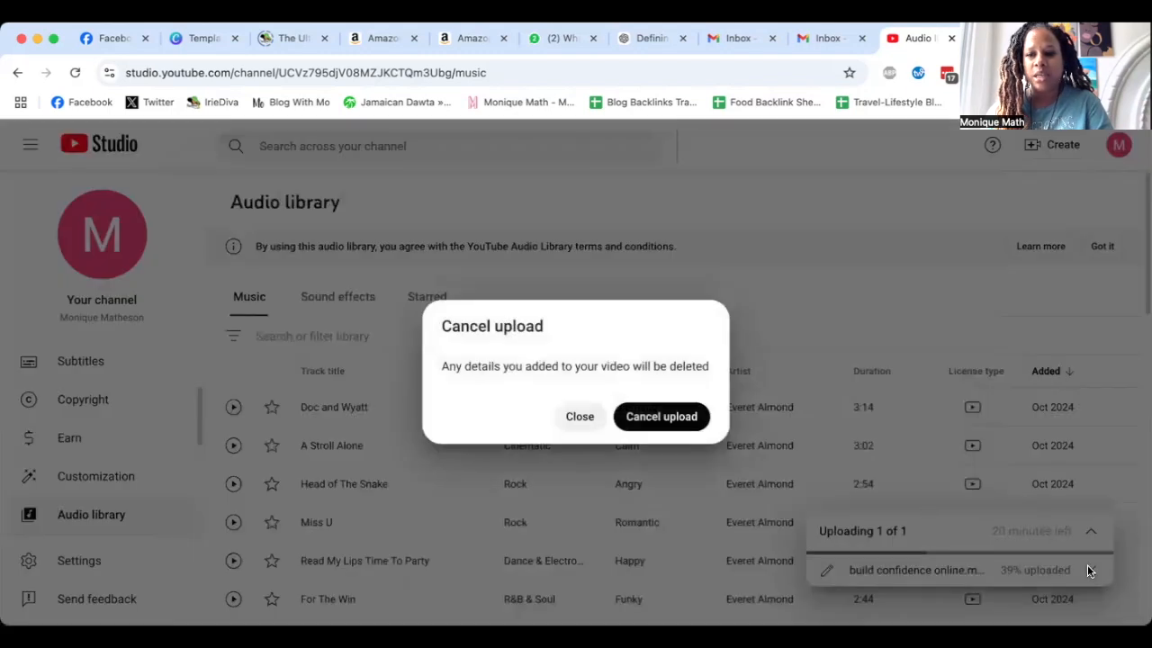
{"action": "left_click", "coordinate": [652, 416]}
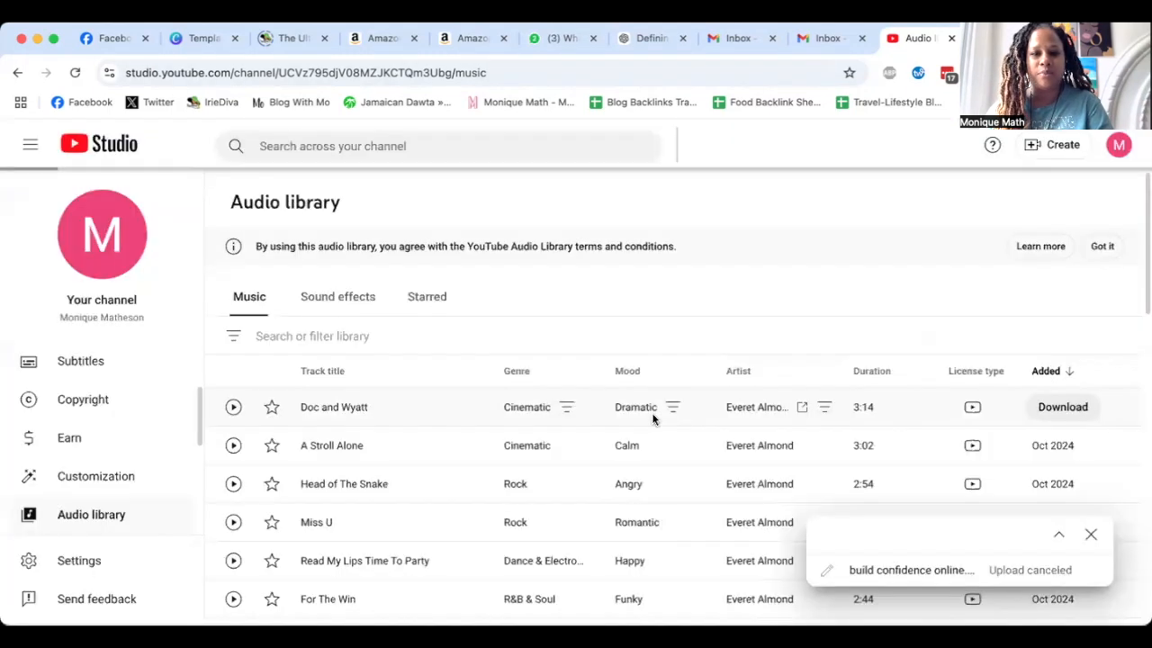
{"action": "left_click", "coordinate": [1096, 537]}
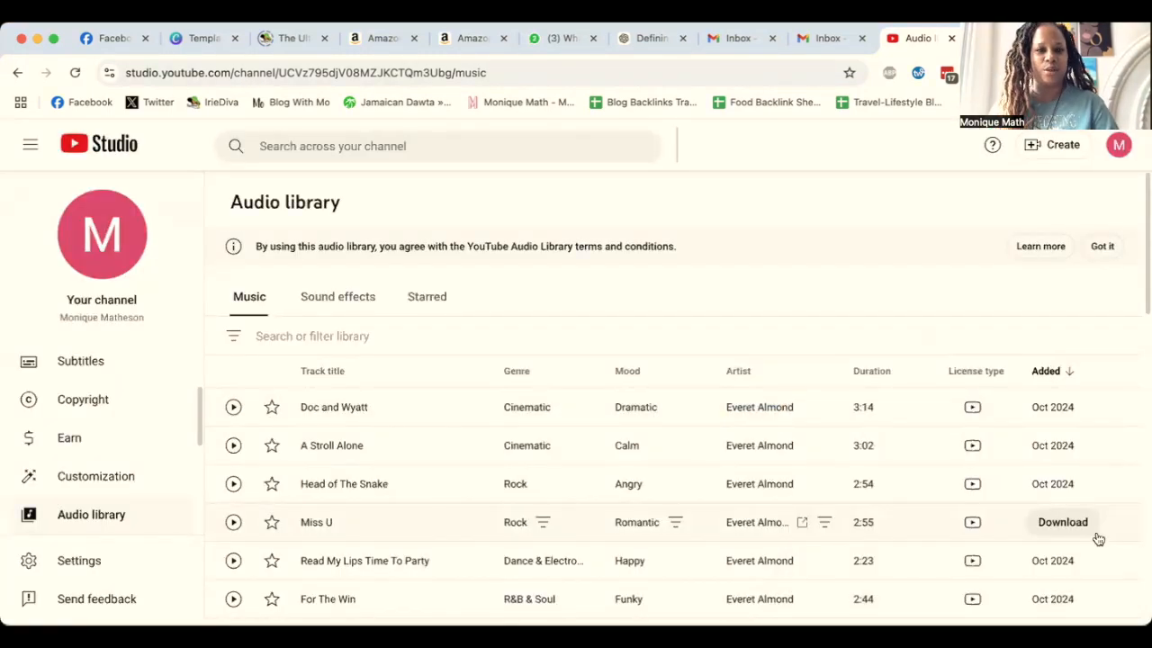